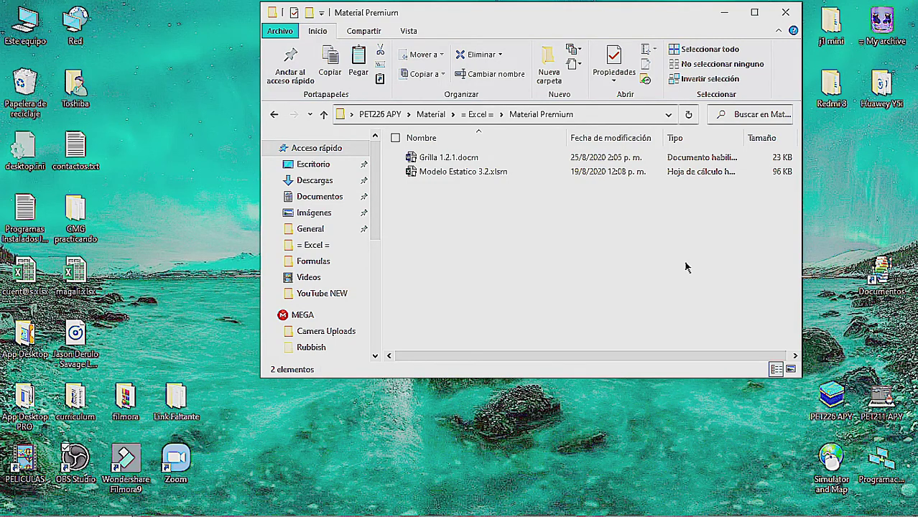
Open Grilla 1.2.1.docm from the Material Premium folder and enable its macro content.
click(562, 273)
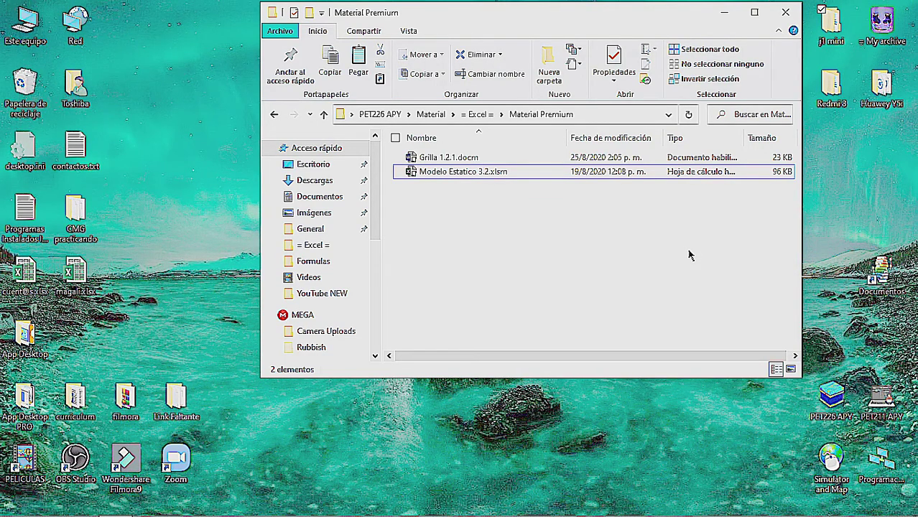
click(498, 158)
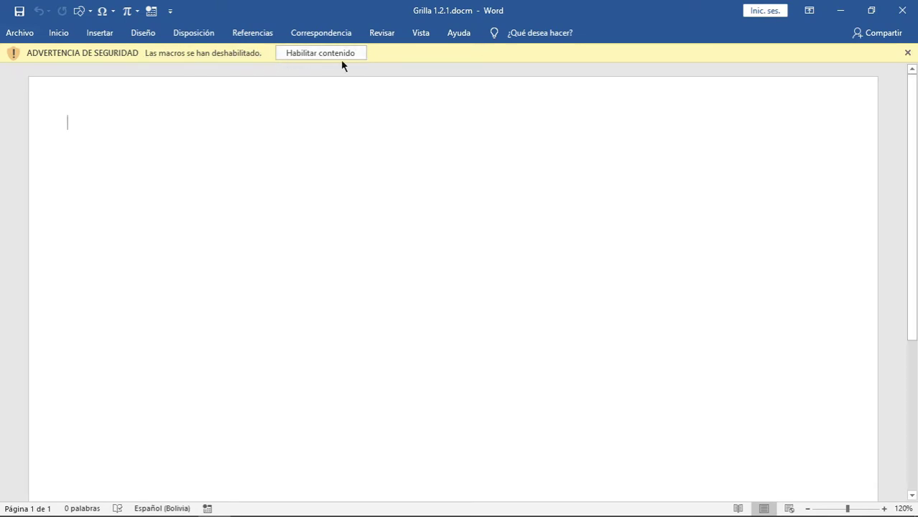
click(299, 53)
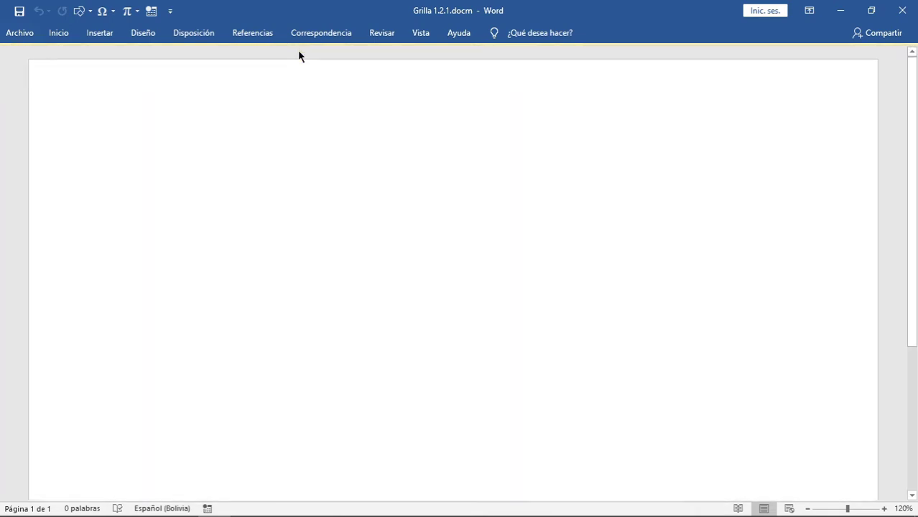
Run the only macro listed for the Grilla 1.2.1 document.
click(421, 34)
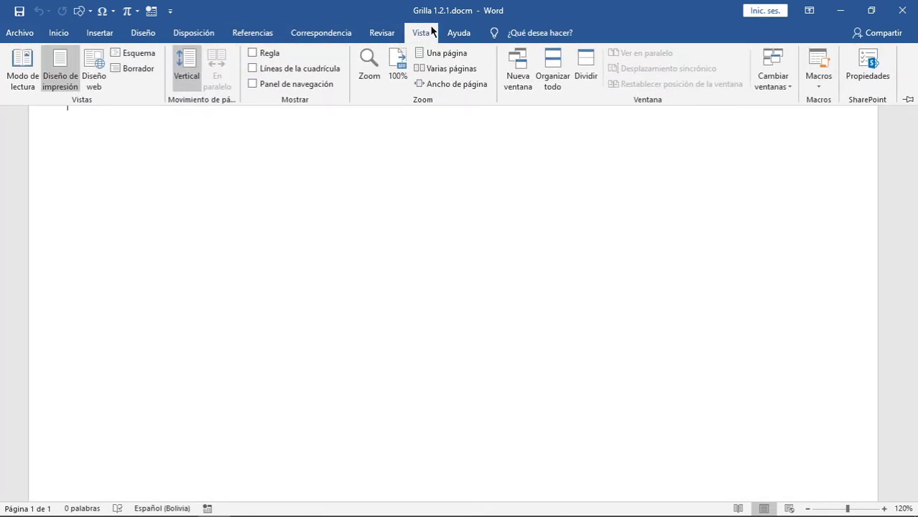
click(820, 84)
click(841, 101)
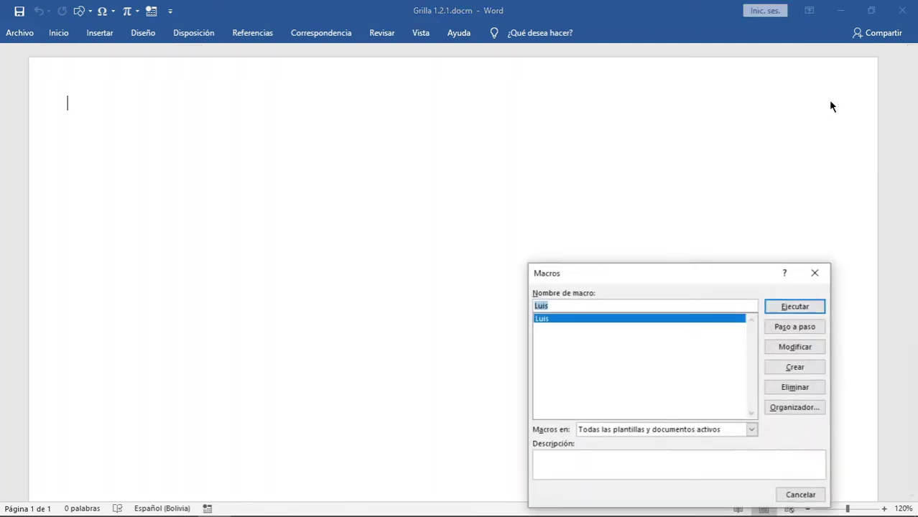
click(794, 307)
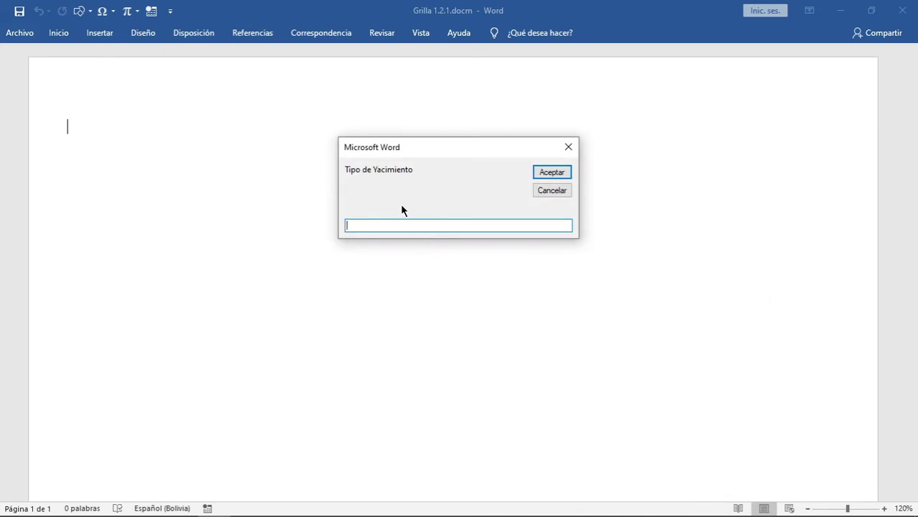
Enter g as the reservoir type and 300 acres as the drainage area of a cell.
text(g)
key(Return)
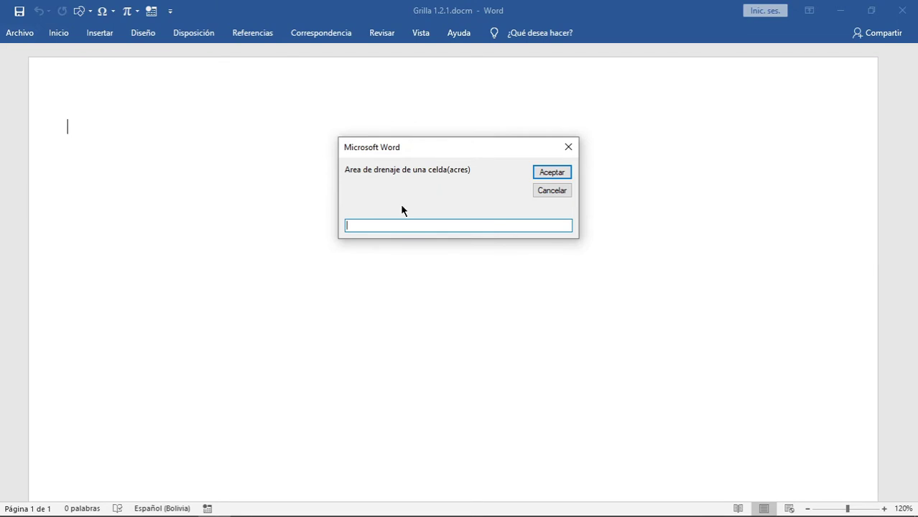
text(300)
key(Return)
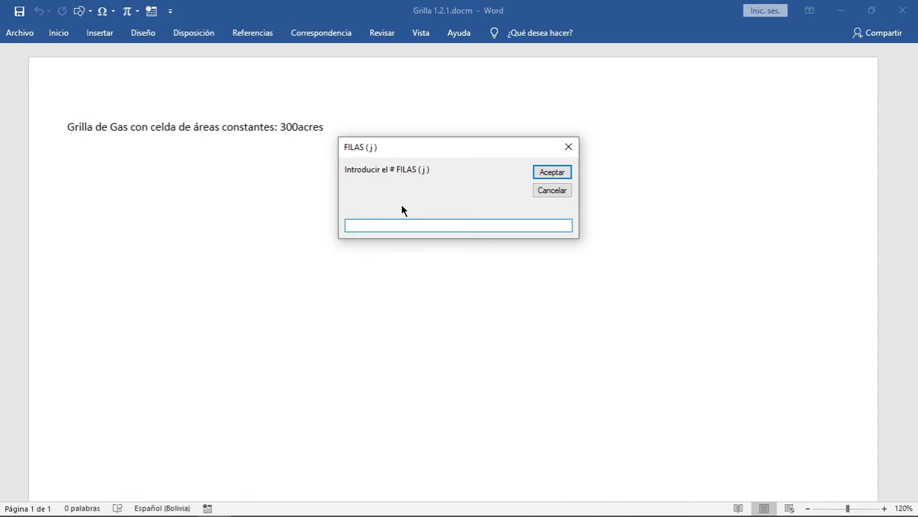
Define the grid with 4 rows and 5 columns, using cells 2 cm high and 2 cm wide.
text(4)
key(Return)
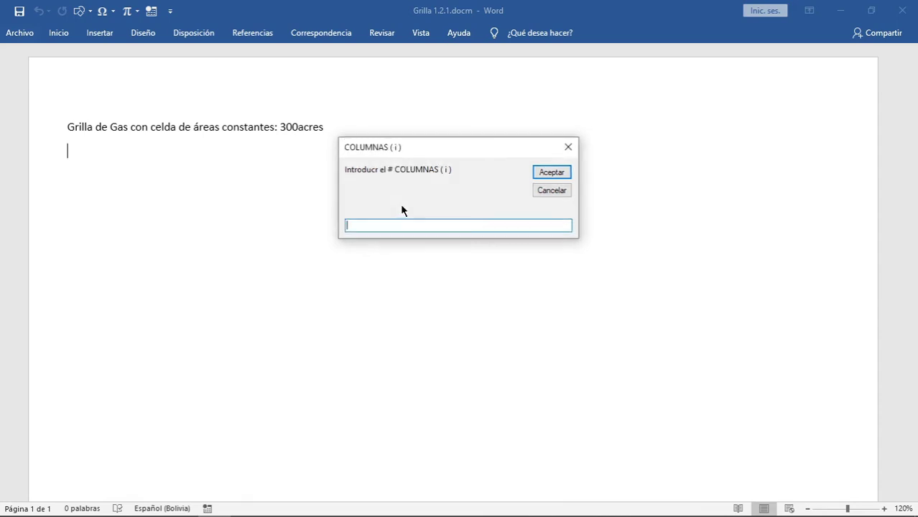
text(5)
key(Return)
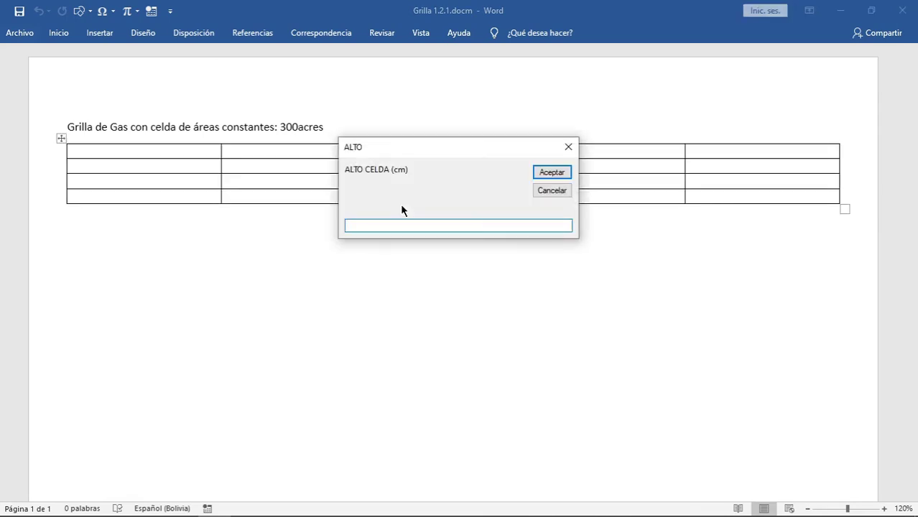
text(2)
key(Return)
text(2)
key(Return)
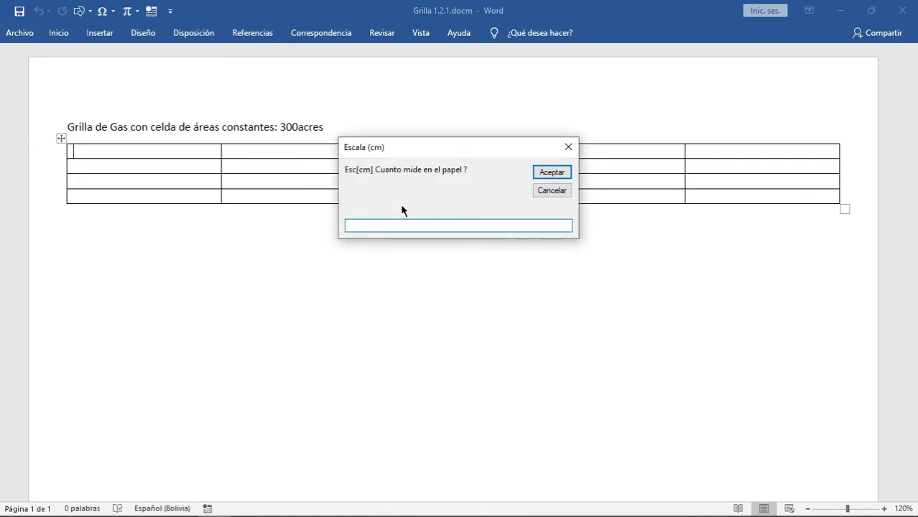
Set the grid scale to 3 cm on paper for 1000 m on the ground and finish the macro.
text(1)
key(Return)
text(10)
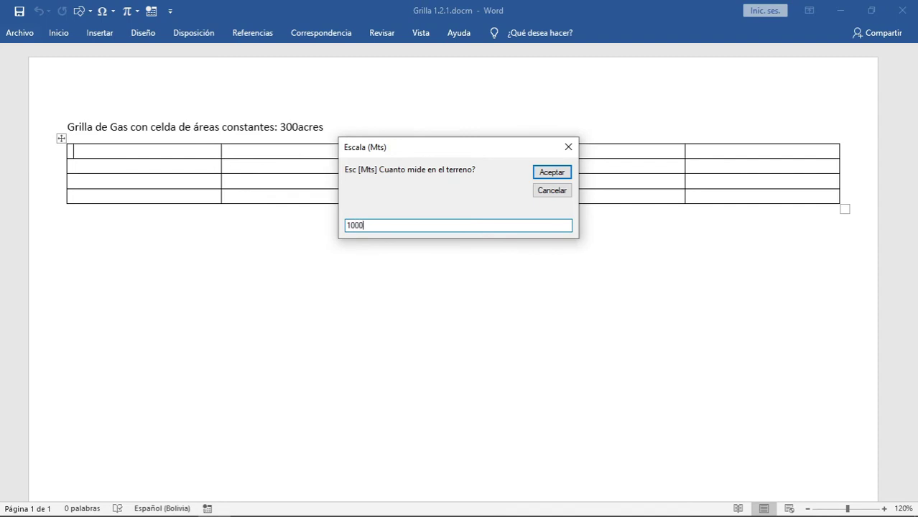
key(Return)
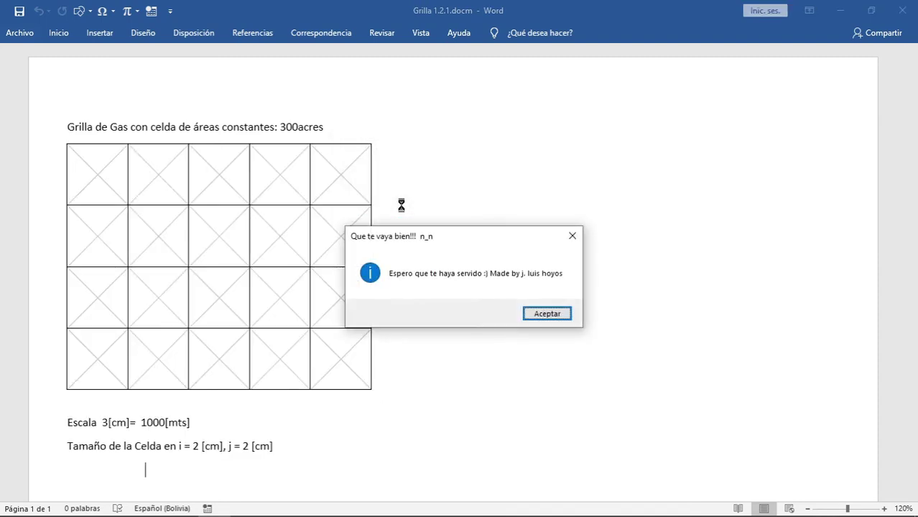
key(Return)
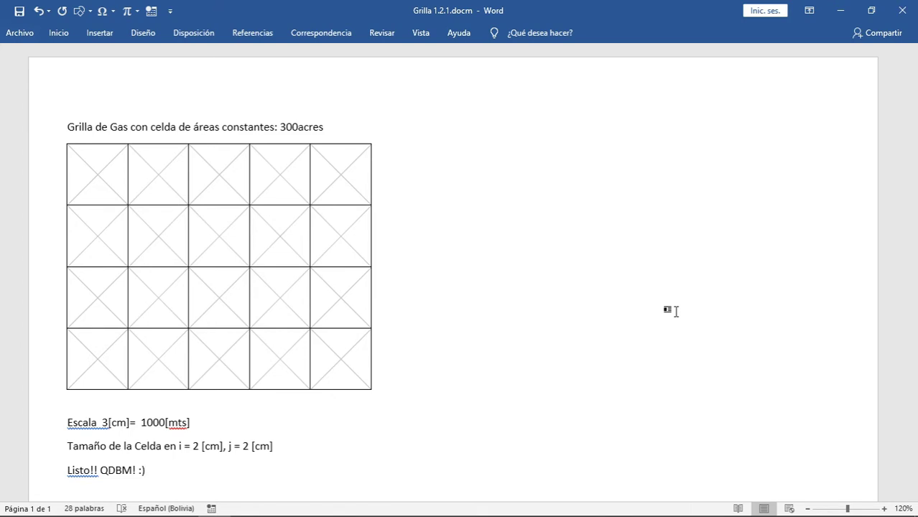
Close the grid document and open the workbook Modelo Estatico 3.2.xlsm in Excel.
key(alt+F4)
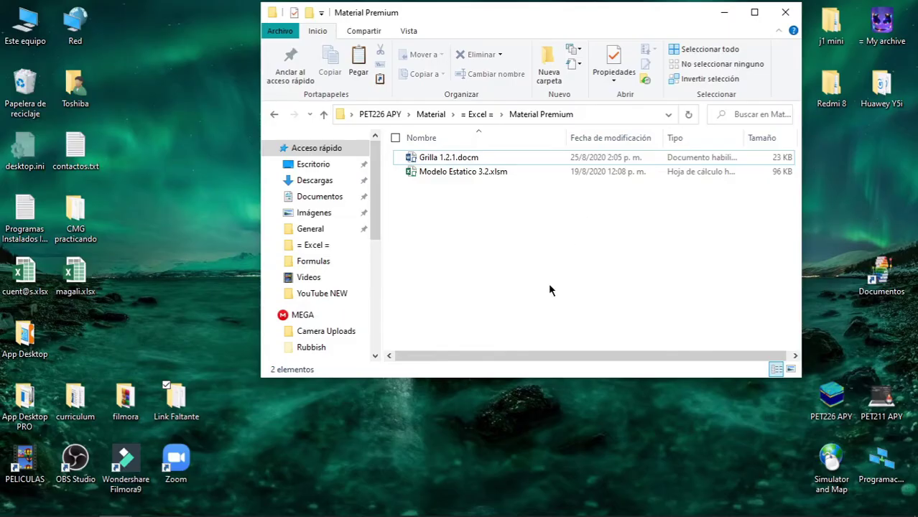
click(484, 175)
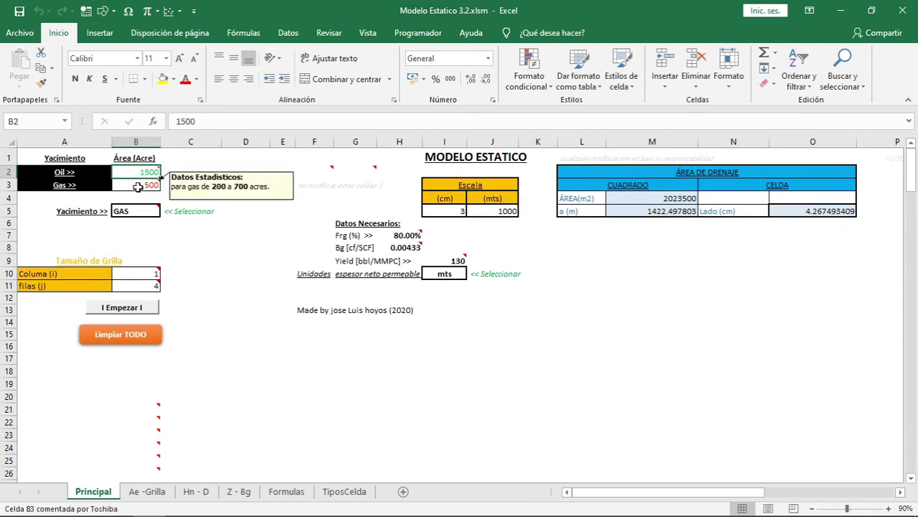
Choose GAS as the reservoir type on the Principal sheet.
mouse_move(138, 171)
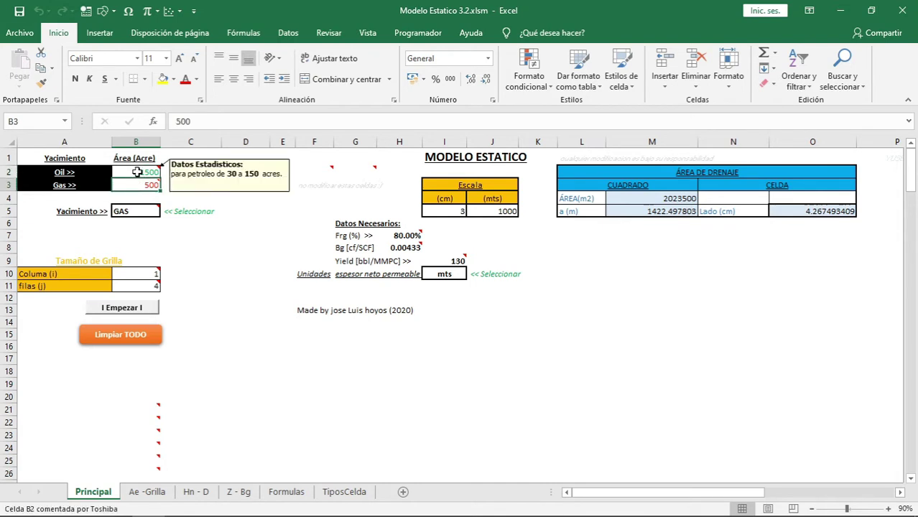
click(140, 210)
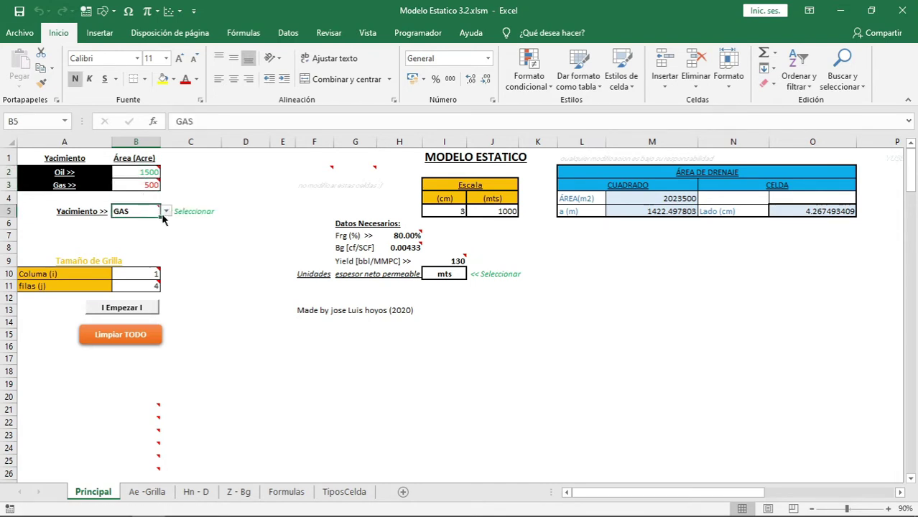
click(166, 211)
click(147, 221)
Examine the scale values, the drainage cell side formula and the unit options for net permeable thickness on the Principal sheet.
click(449, 210)
click(482, 210)
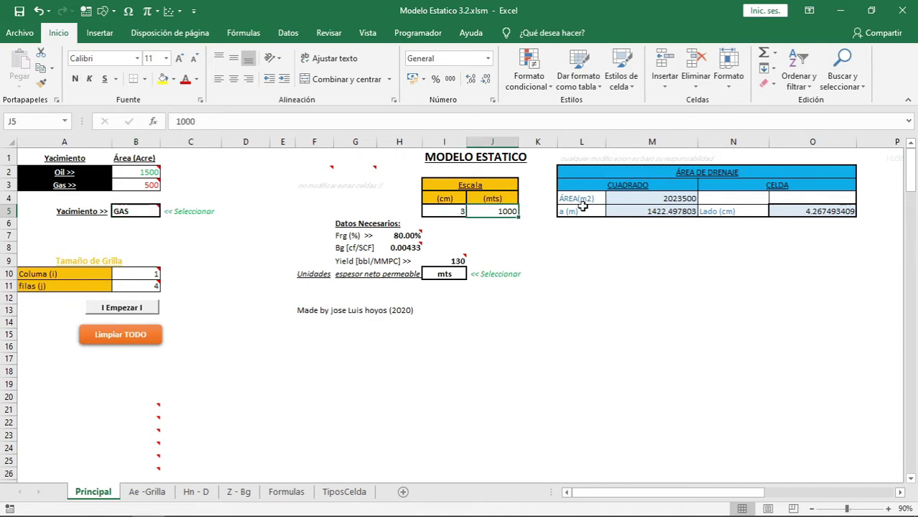
click(807, 212)
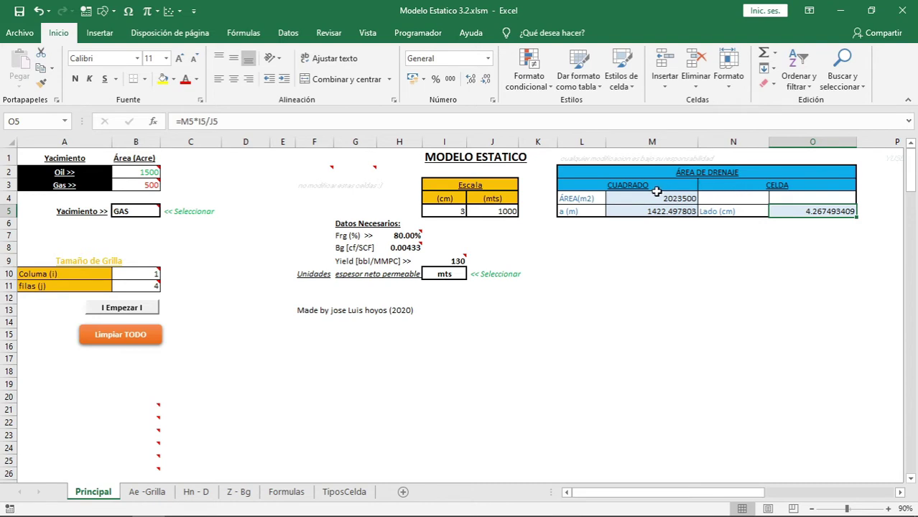
click(458, 198)
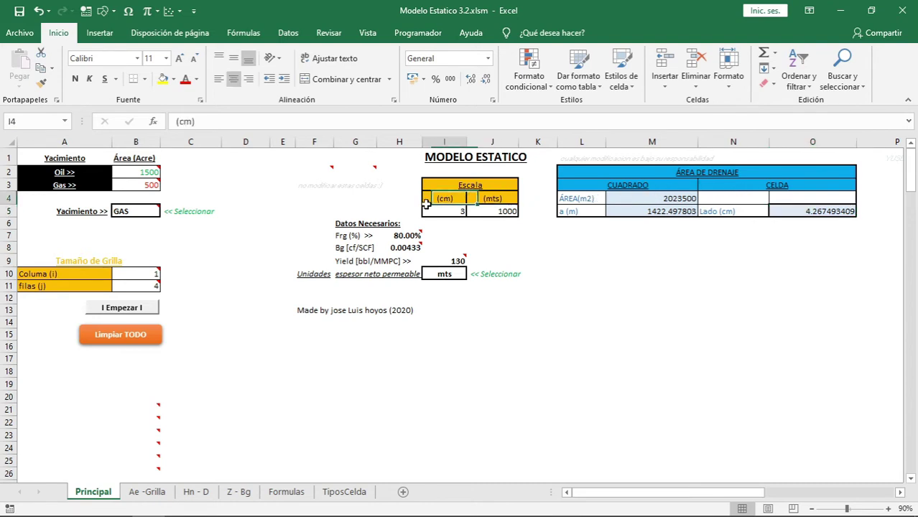
click(468, 209)
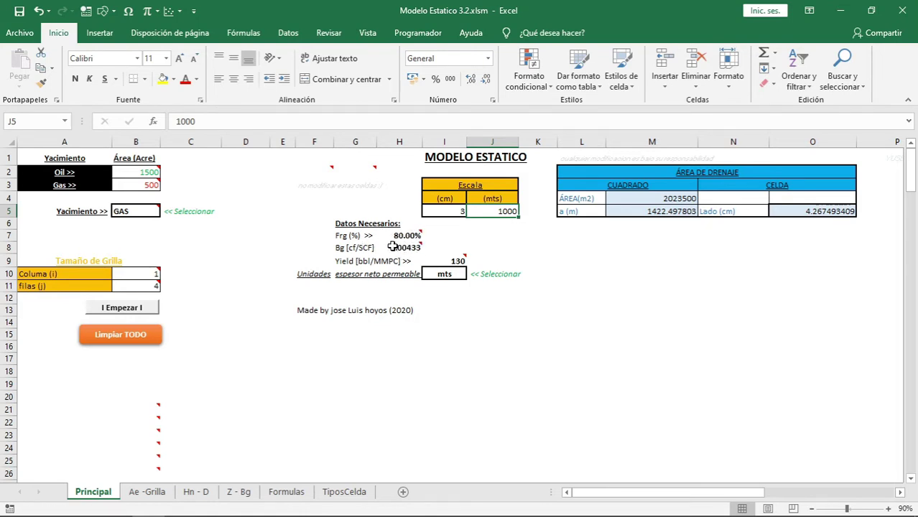
click(455, 275)
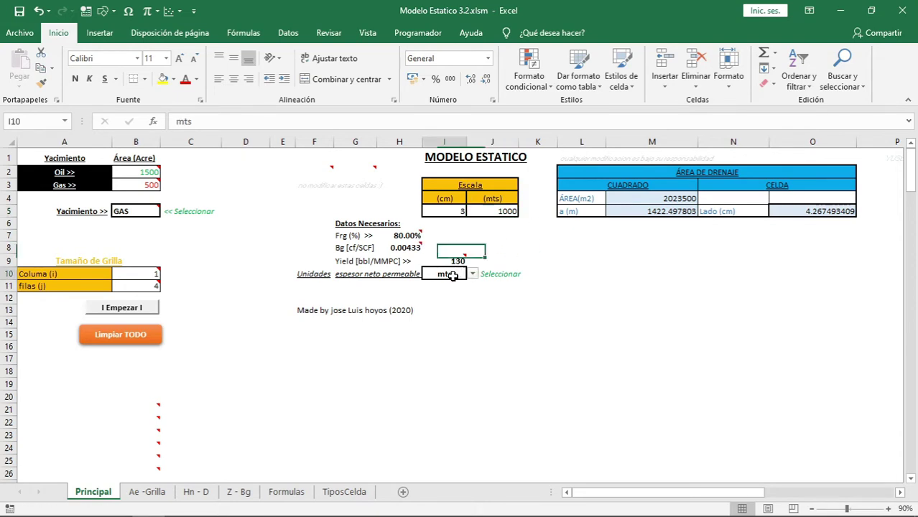
click(473, 275)
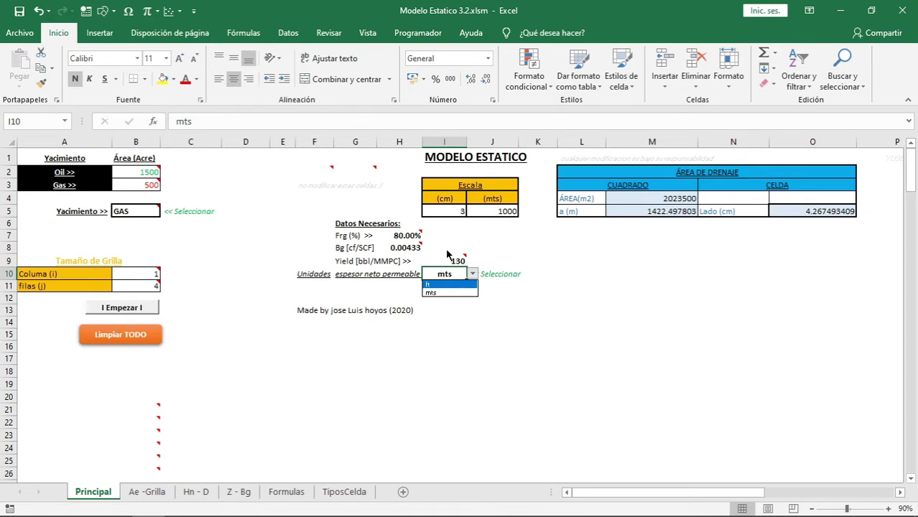
key(Escape)
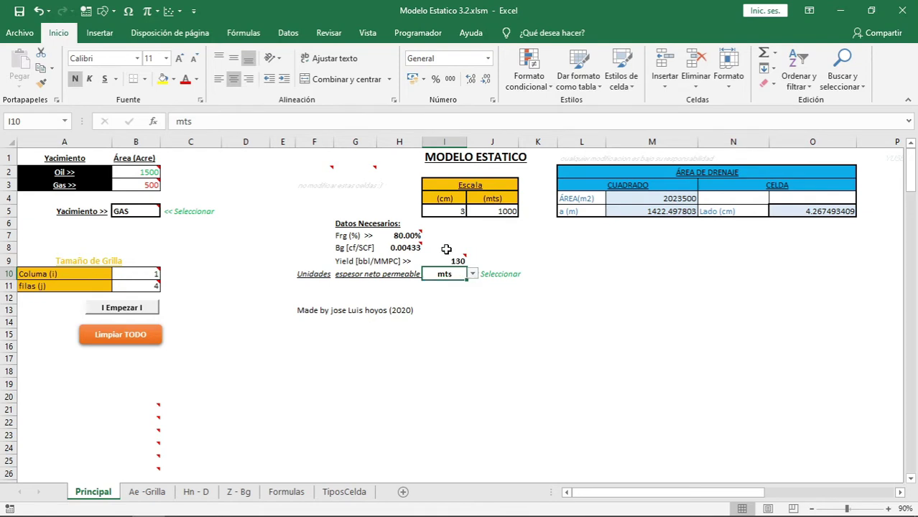
Examine the grid's column and row counts on the Principal sheet and compare them with the Ae -Grilla sheet.
click(146, 276)
click(151, 287)
click(147, 276)
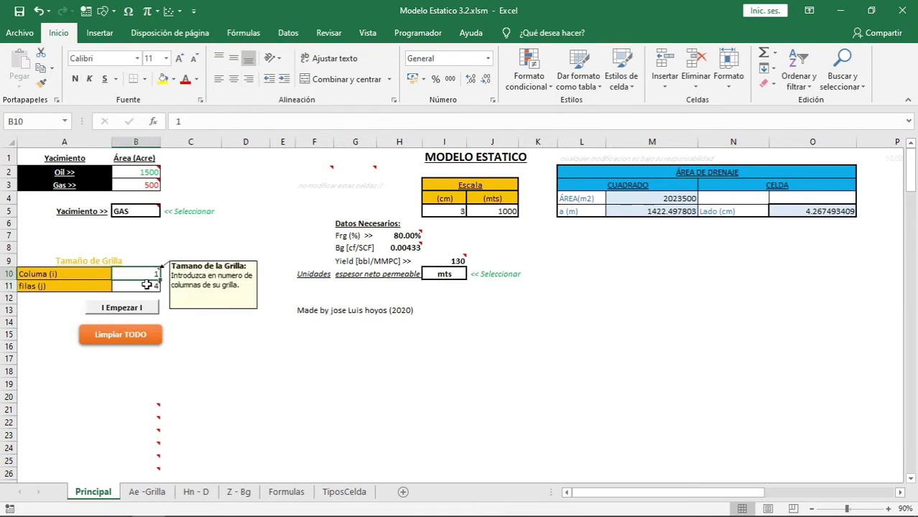
click(149, 286)
click(149, 276)
click(148, 287)
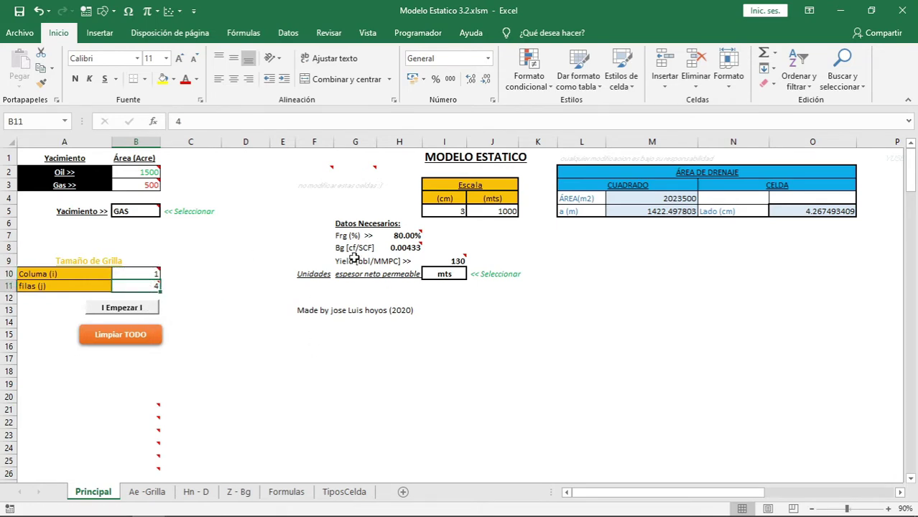
click(147, 492)
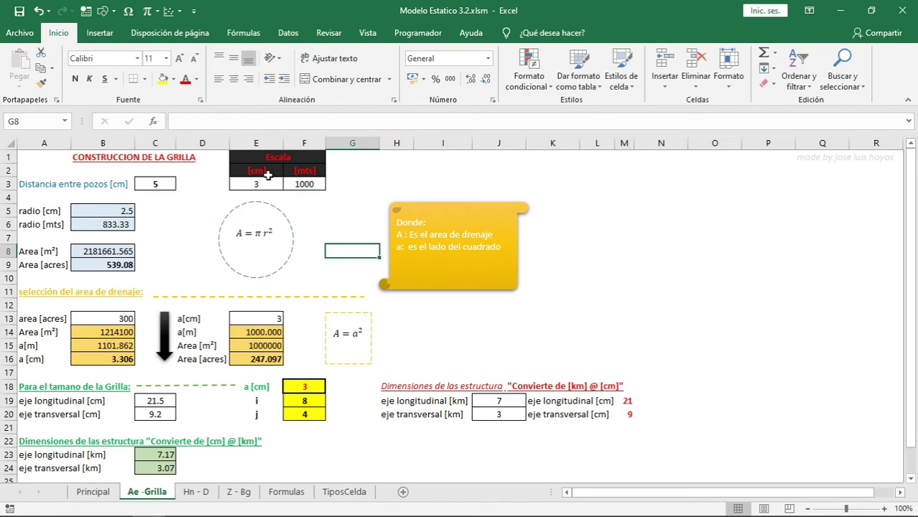
click(92, 492)
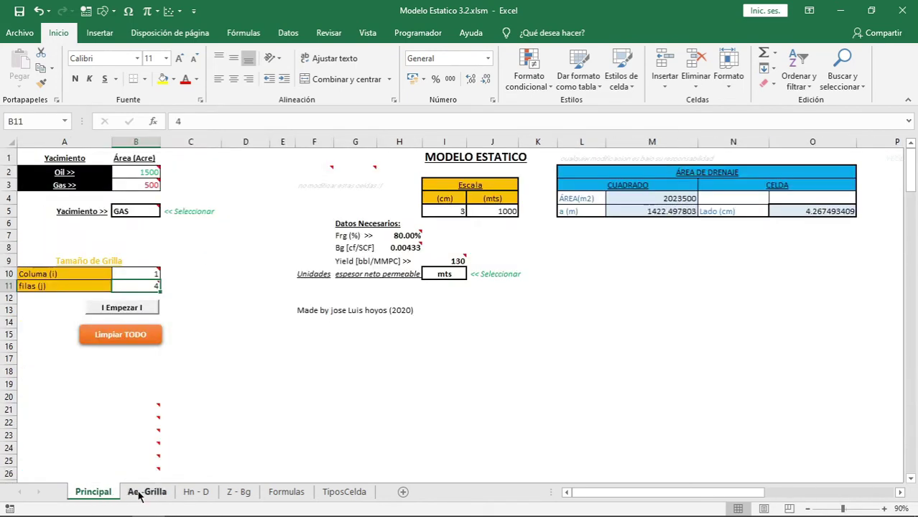
click(144, 492)
click(92, 492)
click(138, 496)
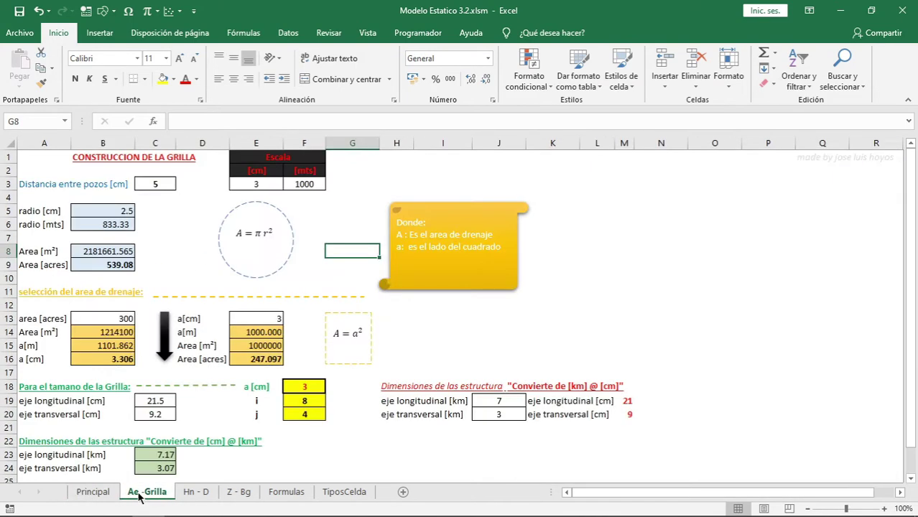
click(85, 496)
Review the area, reservoir type, grid size and drainage-area cells on the Principal sheet, and bring up the Ae -Grilla sheet.
click(128, 168)
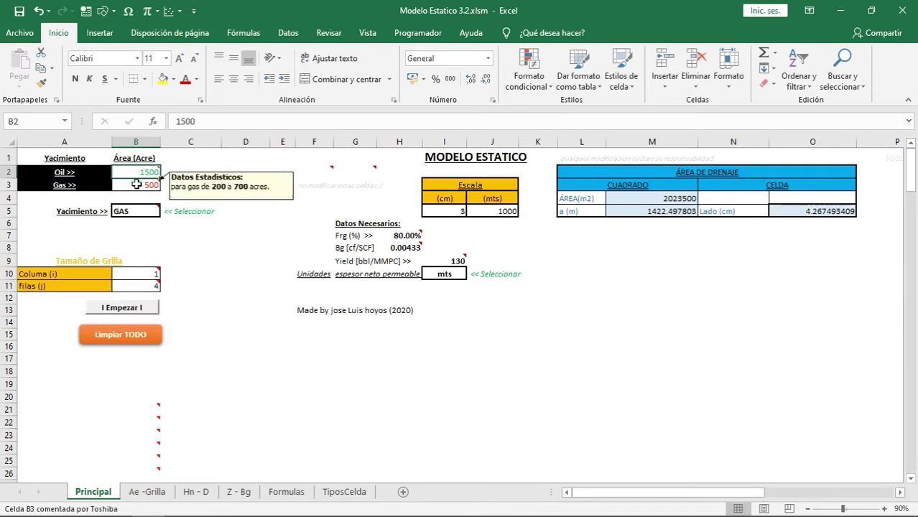
click(137, 185)
click(137, 173)
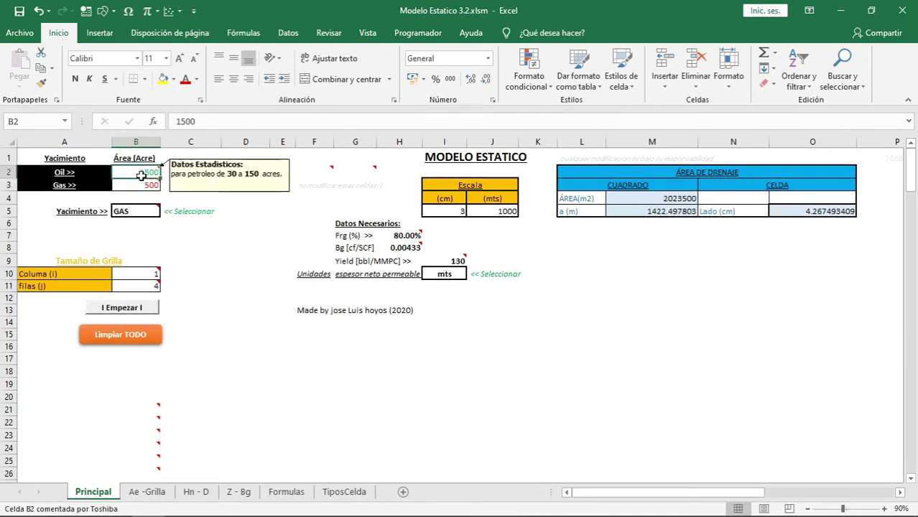
click(140, 210)
click(149, 275)
click(147, 286)
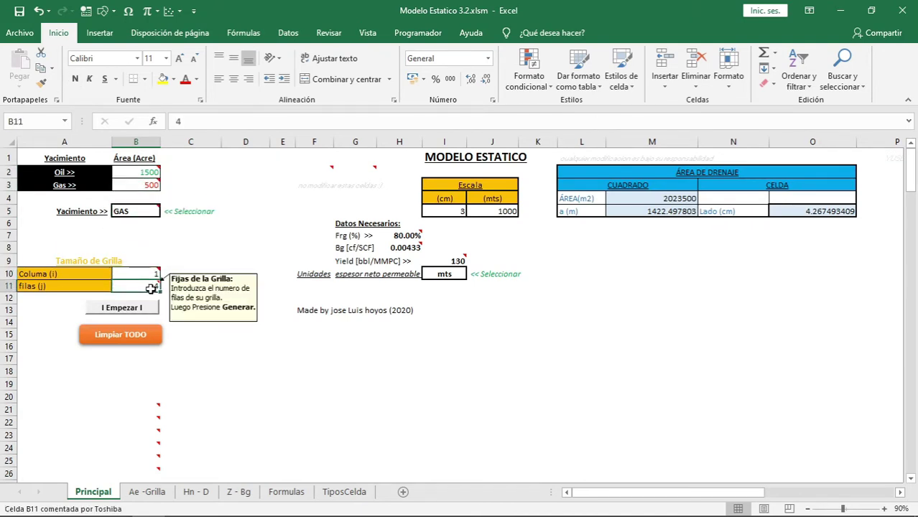
click(651, 199)
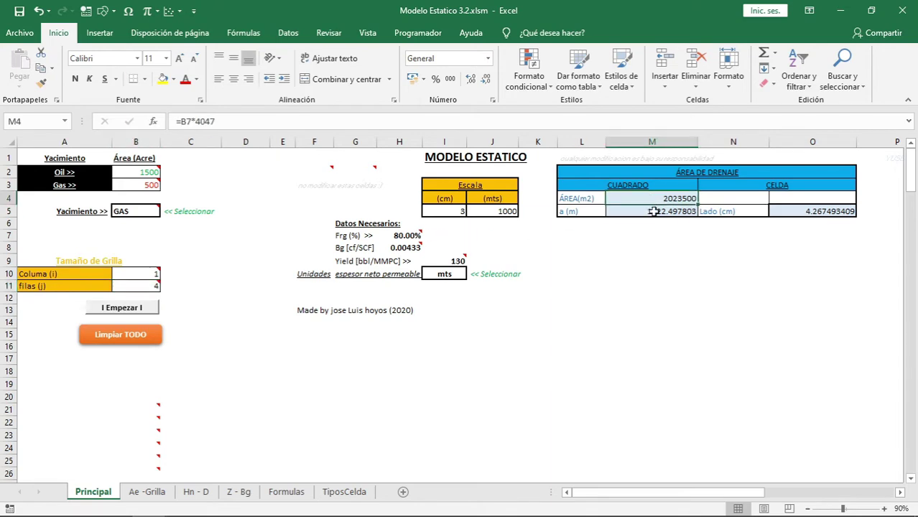
click(652, 211)
click(808, 213)
click(655, 198)
click(653, 211)
click(148, 492)
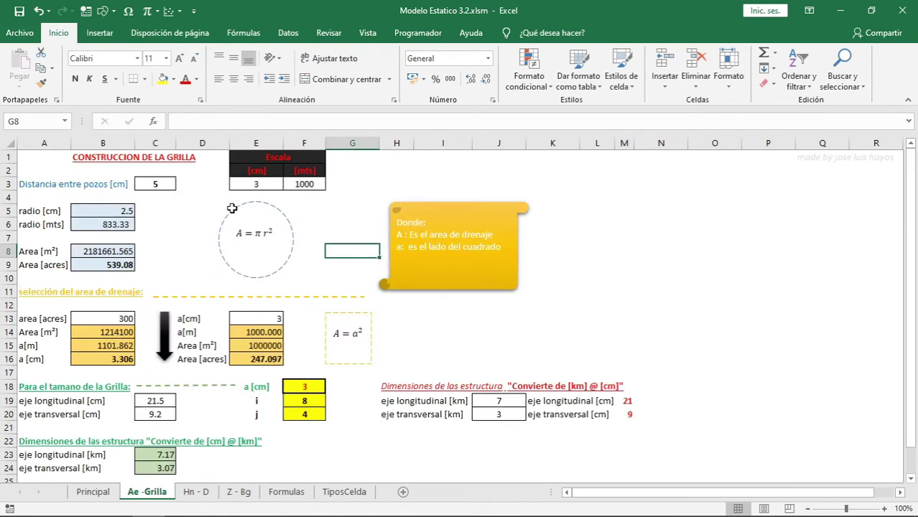
Examine the scale, the well spacing and both drainage-area calculations, from acres and from cell side in cm, on the Ae -Grilla sheet.
click(255, 182)
click(311, 183)
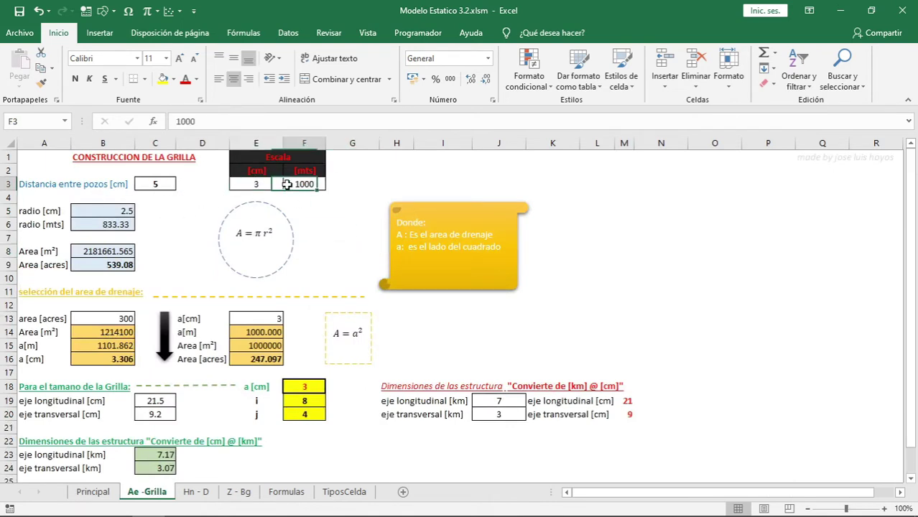
click(157, 184)
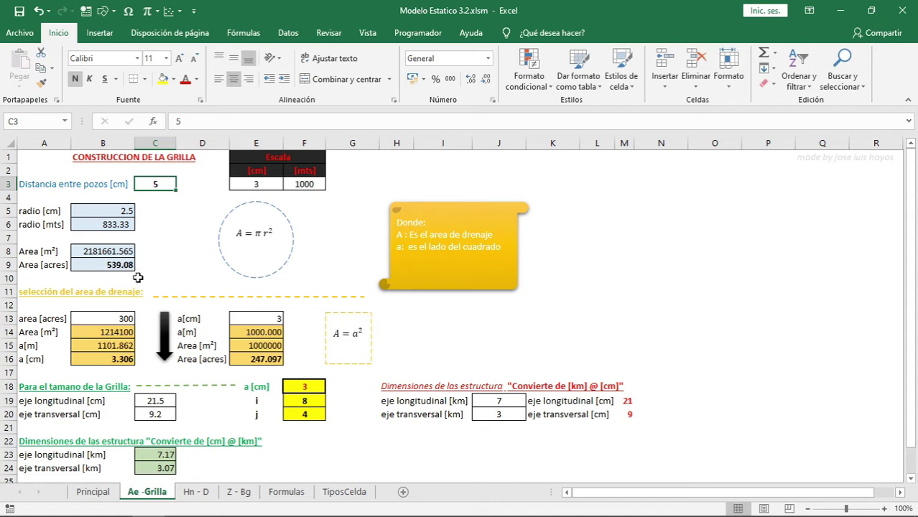
click(104, 317)
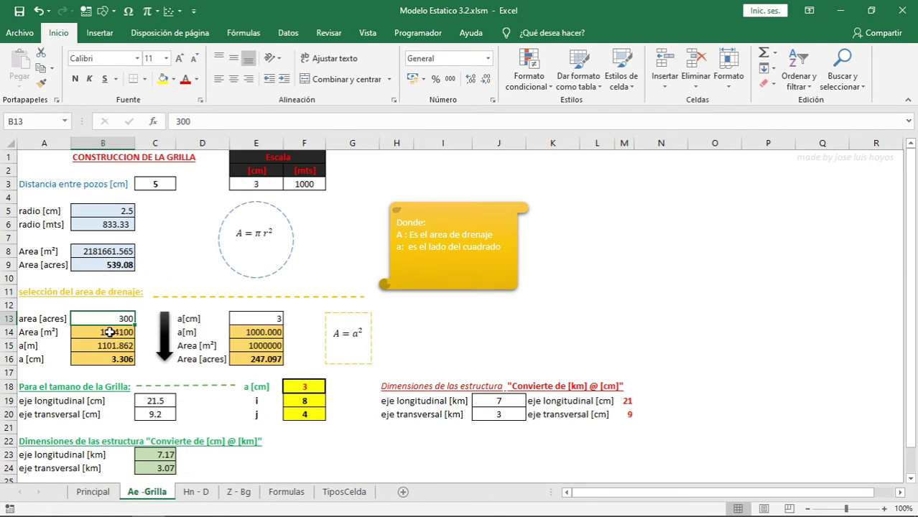
click(109, 332)
click(123, 346)
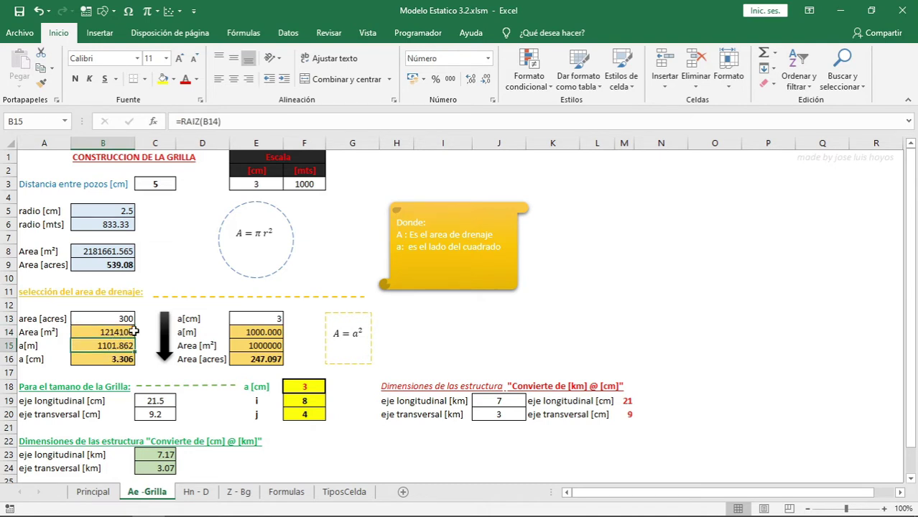
click(98, 357)
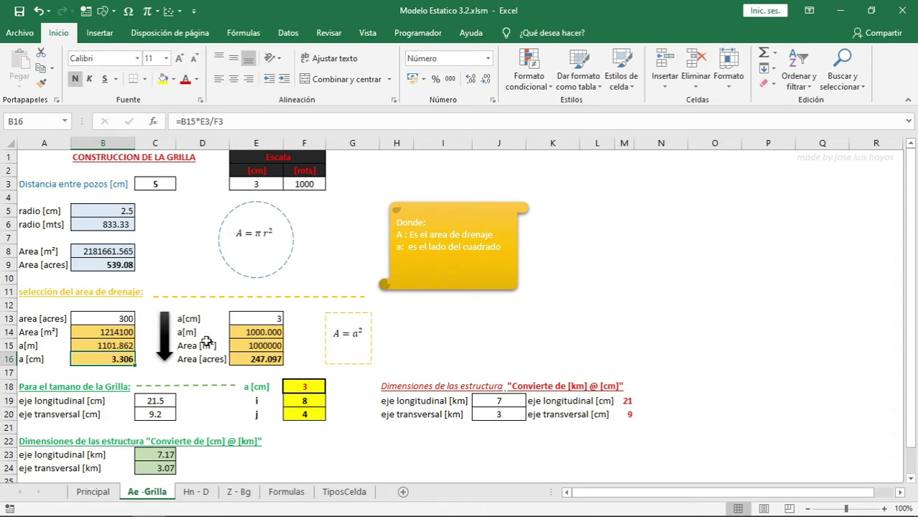
click(246, 318)
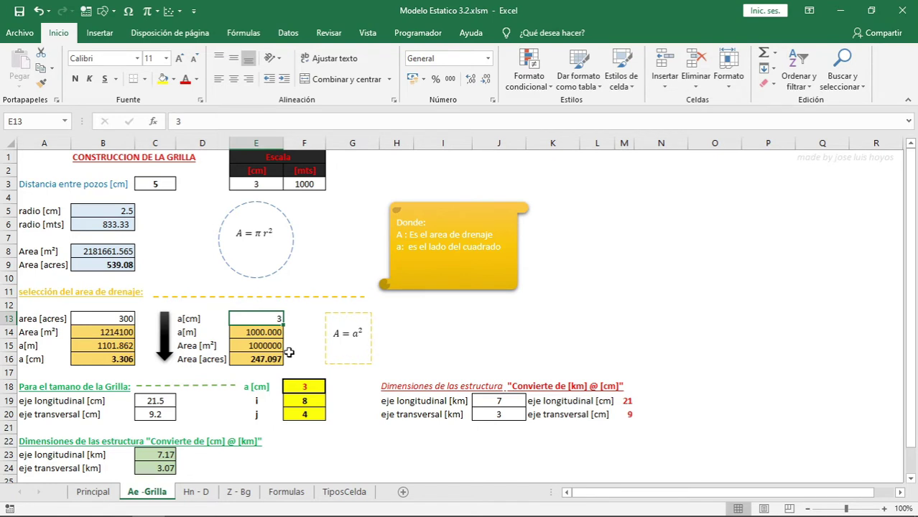
click(260, 332)
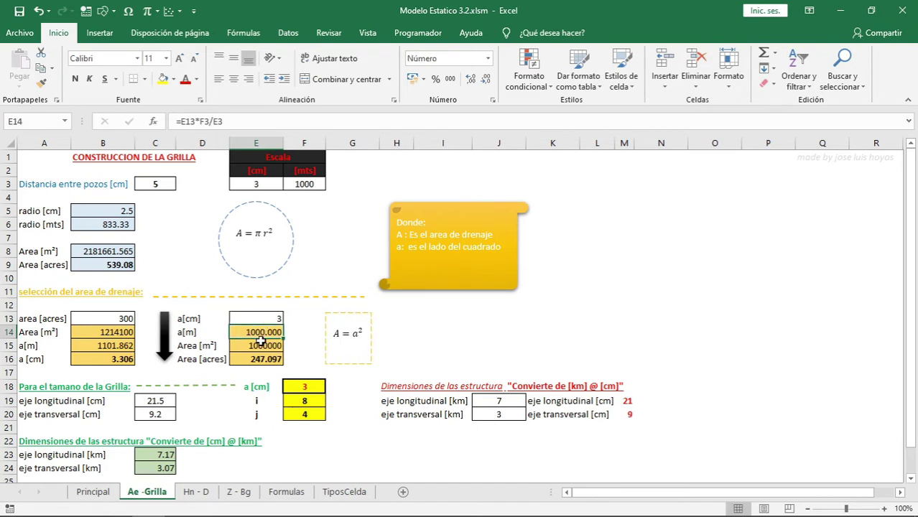
click(260, 348)
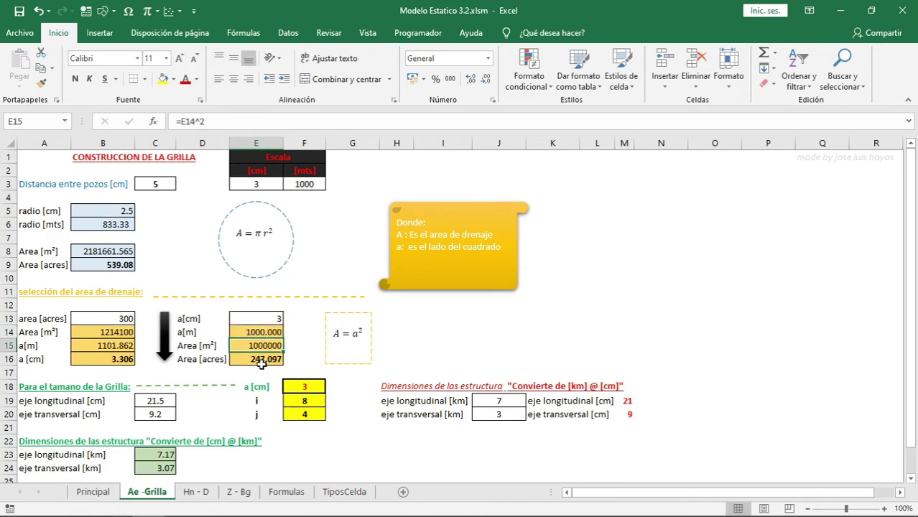
click(262, 361)
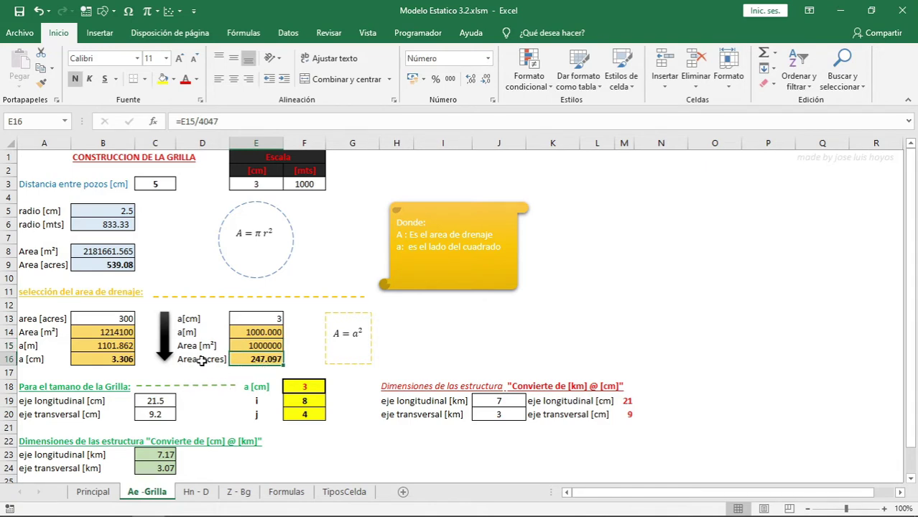
Examine the longitudinal and transverse axis lengths in cm and the formulas for cell side a, i and j in the grid size section.
scroll(211, 359, down, 3)
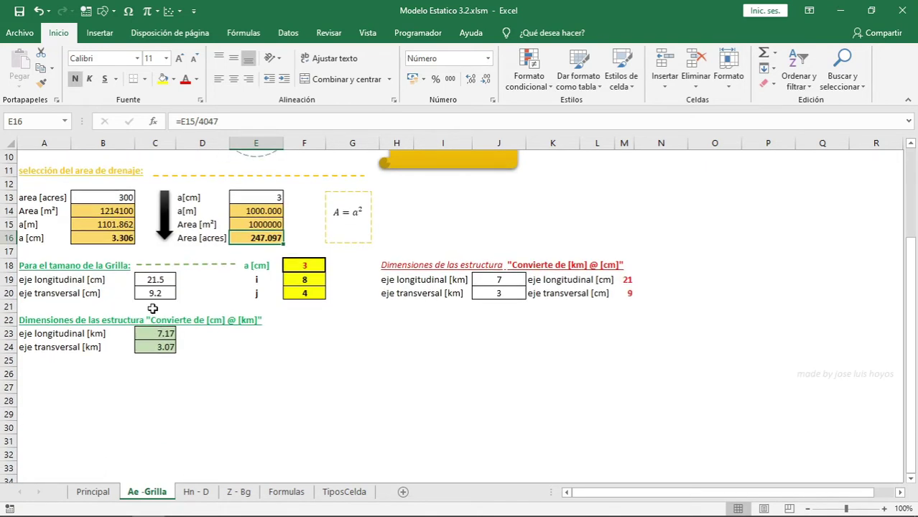
scroll(95, 277, up, 1)
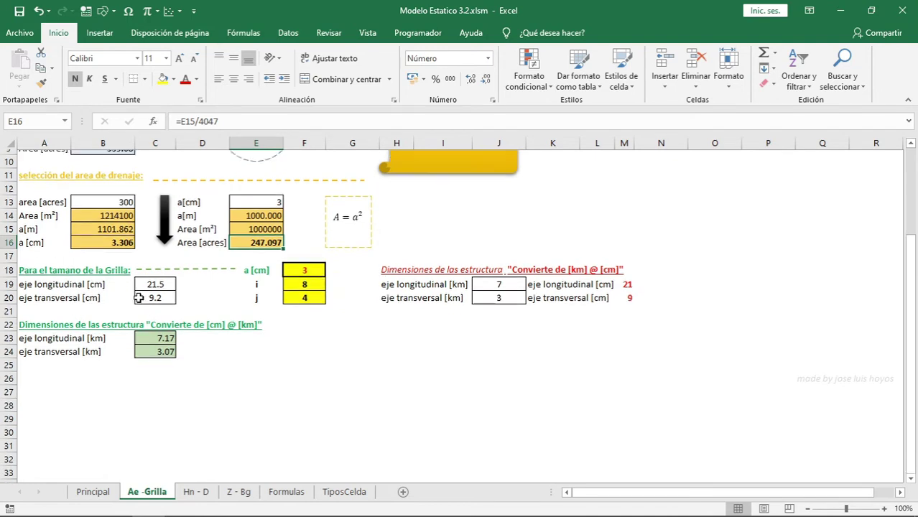
click(157, 320)
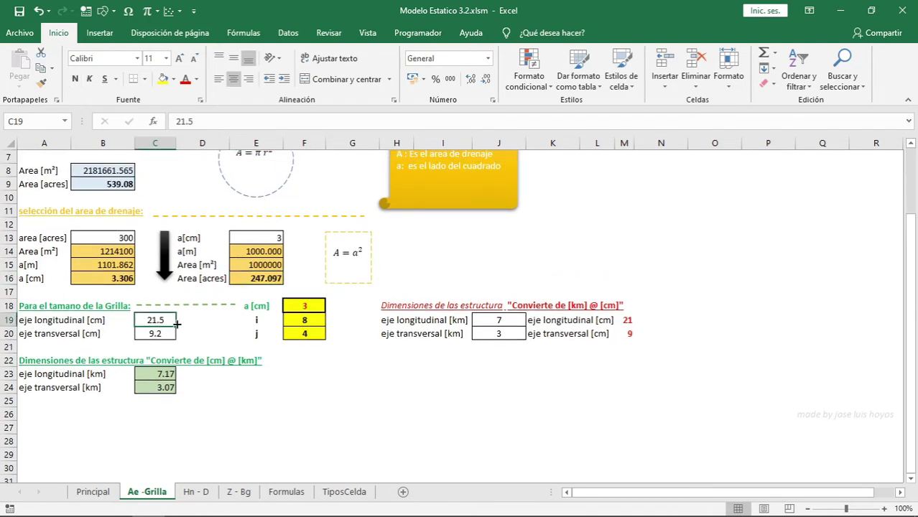
click(170, 334)
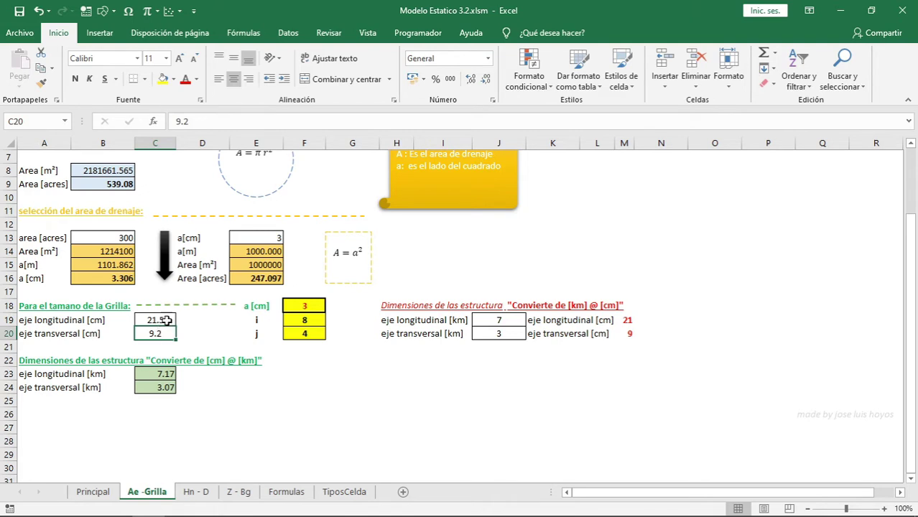
click(305, 307)
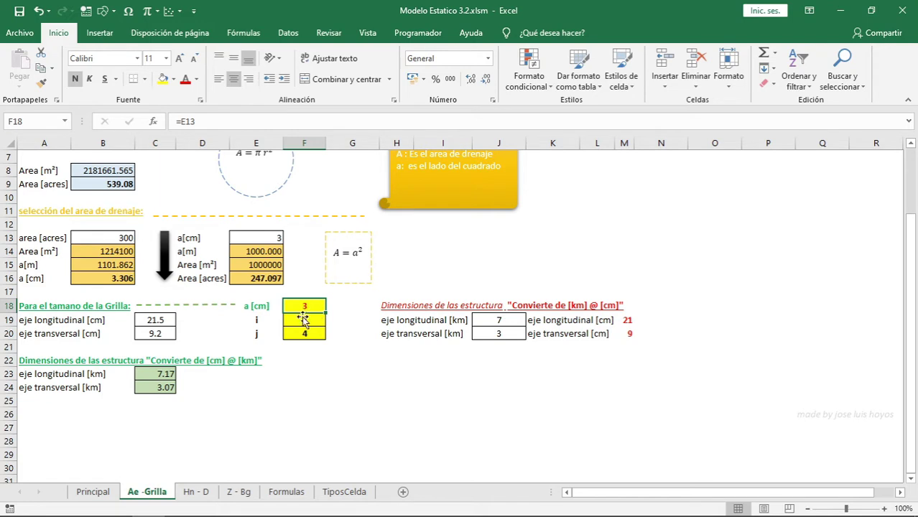
click(310, 321)
click(320, 339)
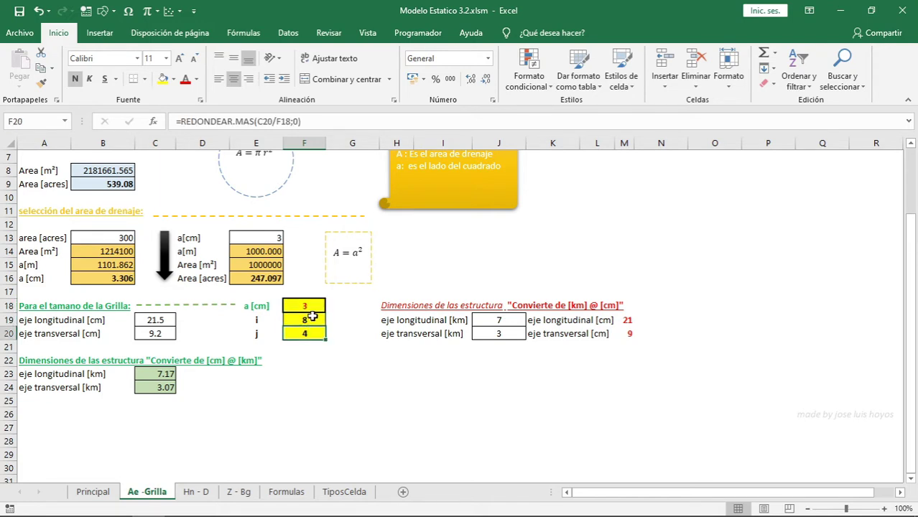
click(311, 321)
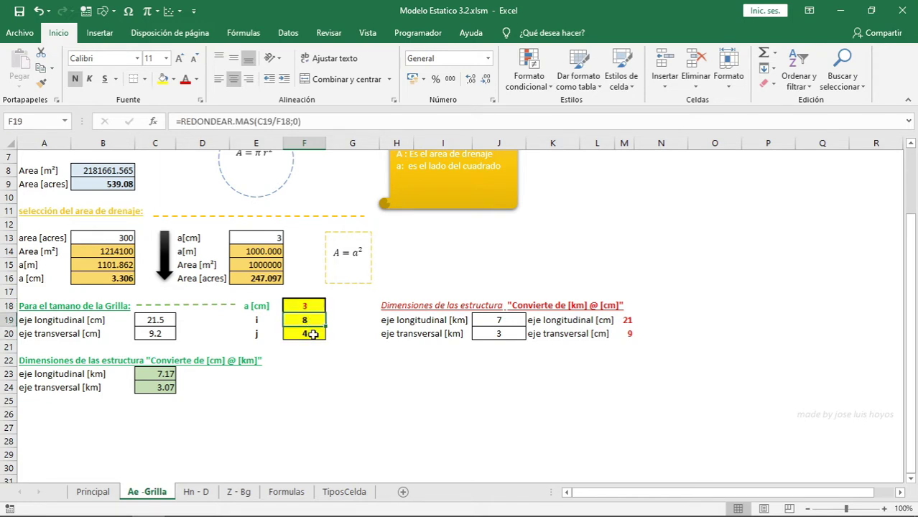
click(314, 334)
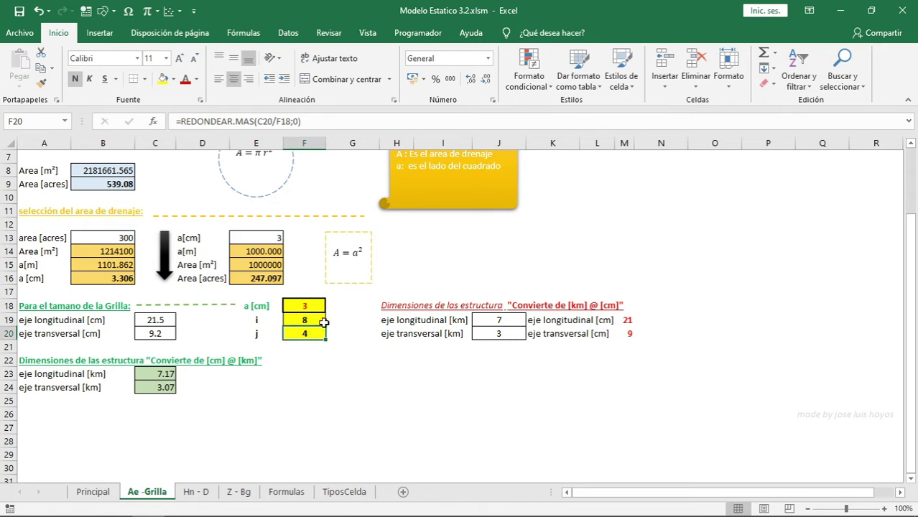
Examine the rounding formulas that convert the structure's longitudinal and transverse axes from cm to km.
click(151, 373)
click(155, 387)
click(154, 375)
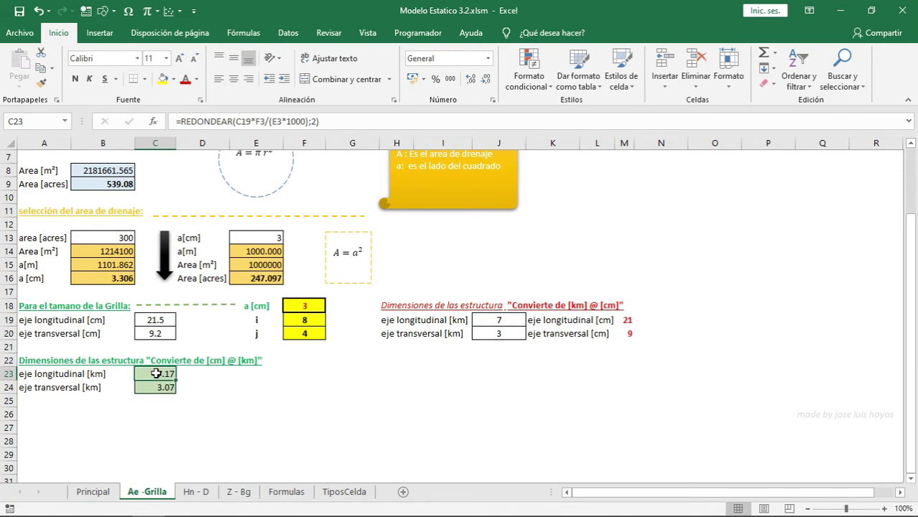
click(155, 389)
click(155, 374)
click(155, 388)
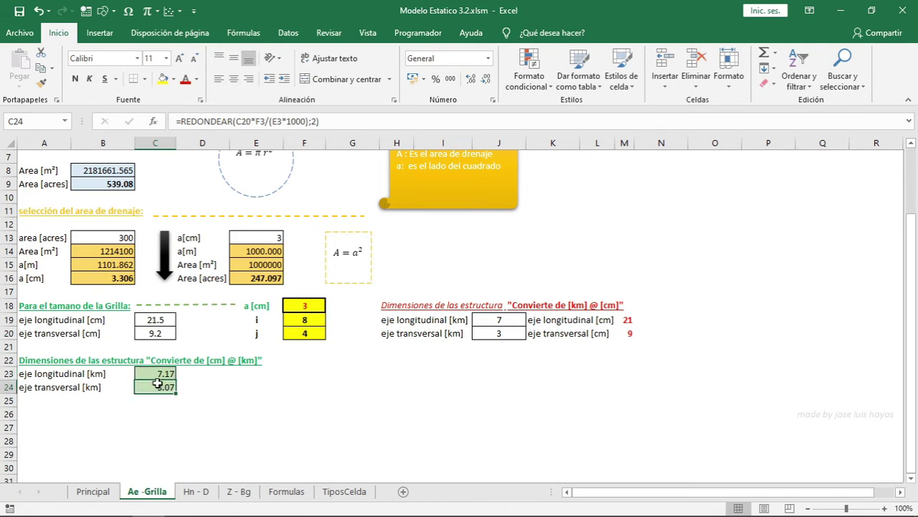
click(157, 374)
click(155, 388)
click(155, 374)
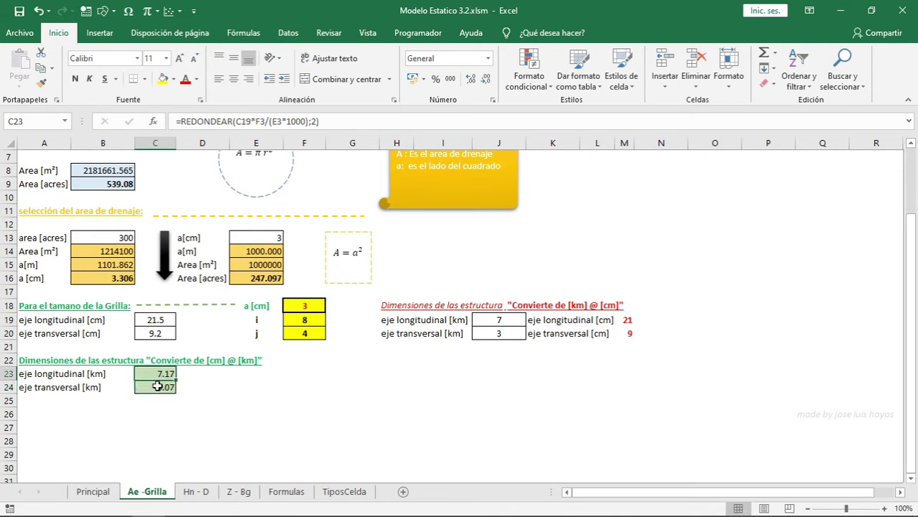
click(155, 388)
click(156, 374)
click(155, 388)
click(155, 375)
click(156, 387)
click(321, 377)
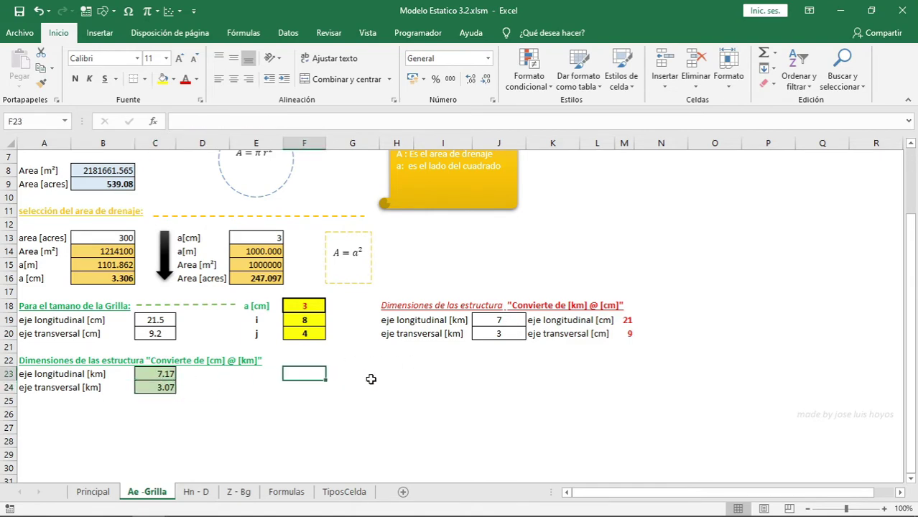
Examine the km inputs and the formulas that convert the structure's longitudinal and transverse axes from km to cm.
scroll(370, 379, up, 1)
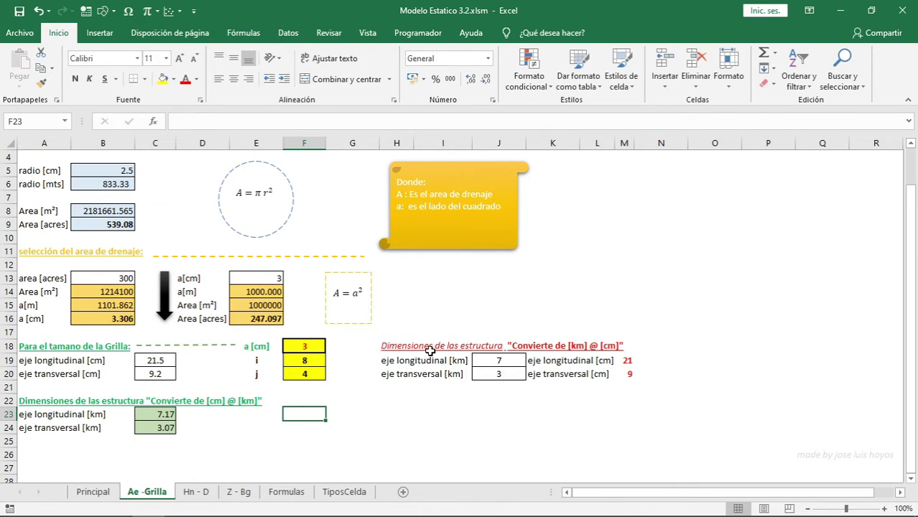
click(498, 362)
click(498, 374)
click(498, 361)
click(507, 374)
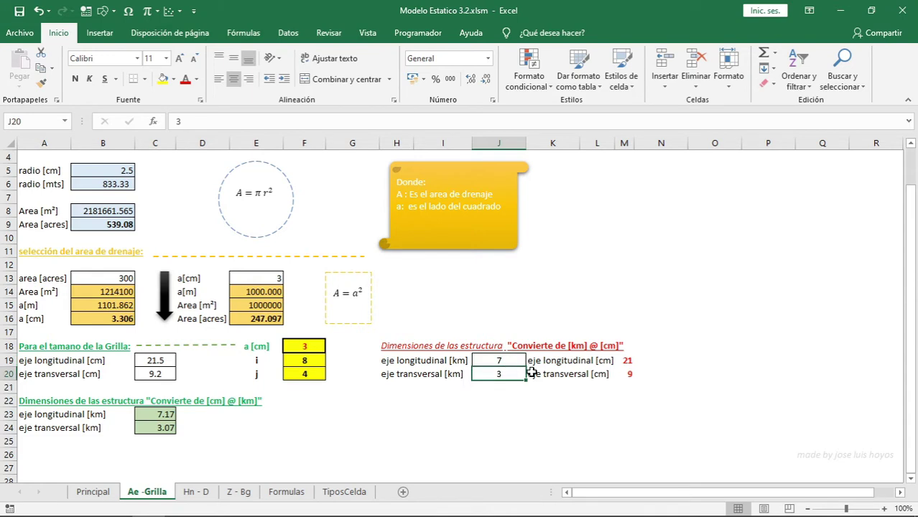
click(637, 371)
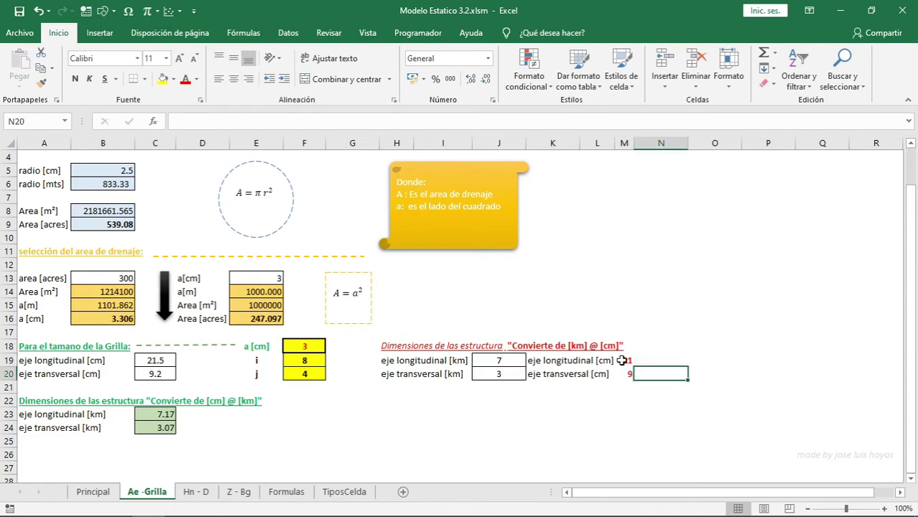
click(622, 361)
click(623, 372)
click(625, 361)
click(625, 363)
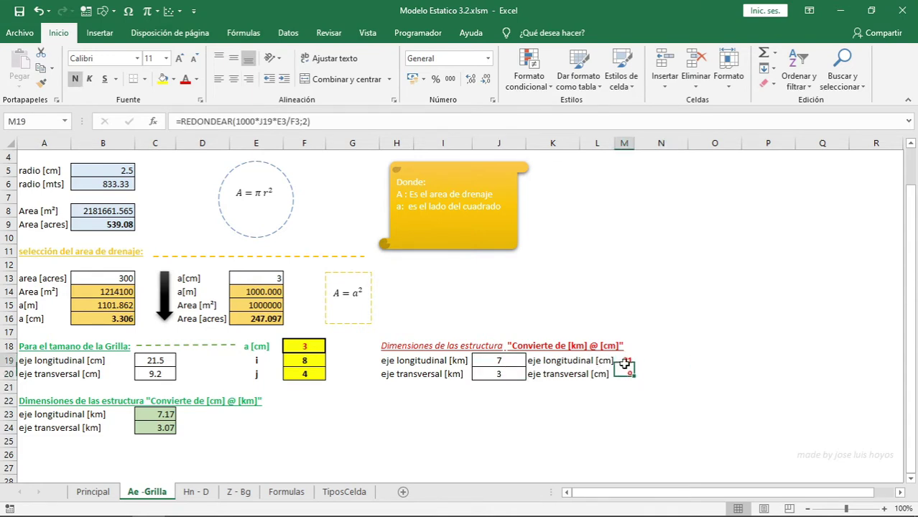
scroll(279, 361, up, 1)
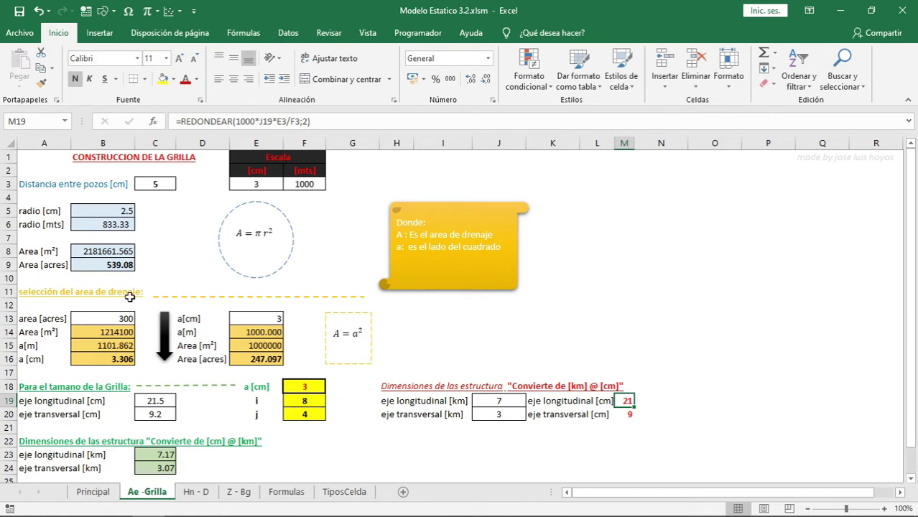
Review the oil and gas area values and the grid's column and row cells on the Principal sheet.
click(94, 492)
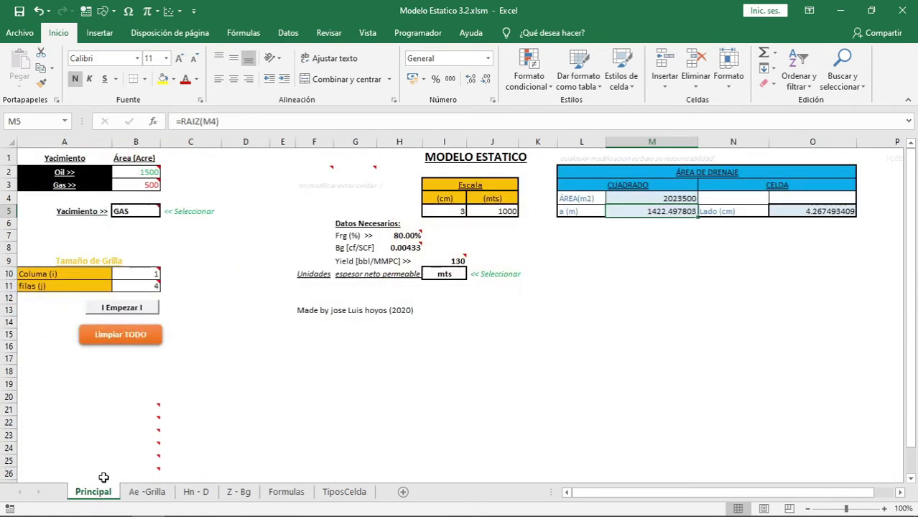
click(136, 172)
click(143, 185)
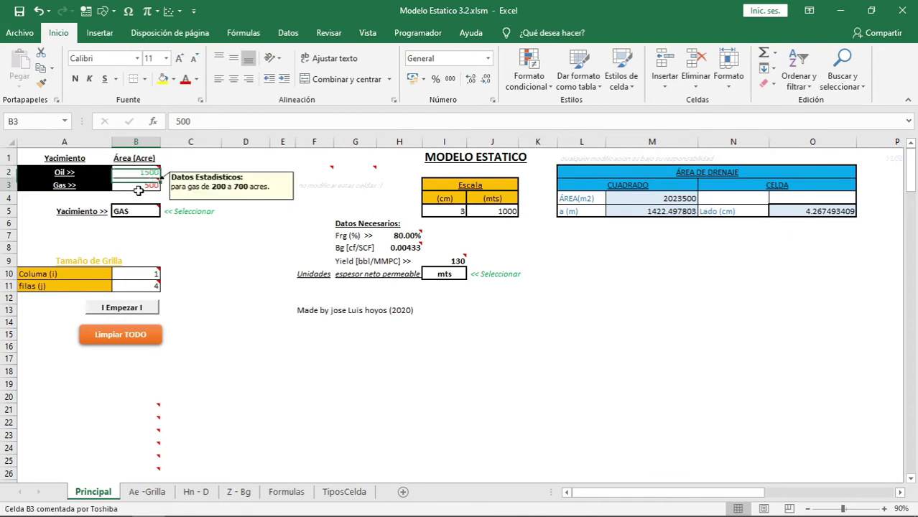
click(132, 274)
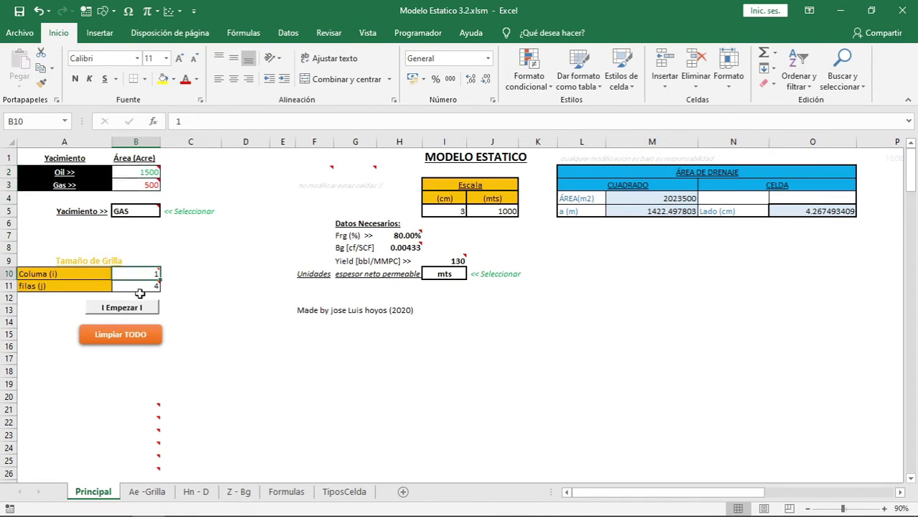
click(138, 286)
click(140, 274)
click(139, 285)
click(141, 274)
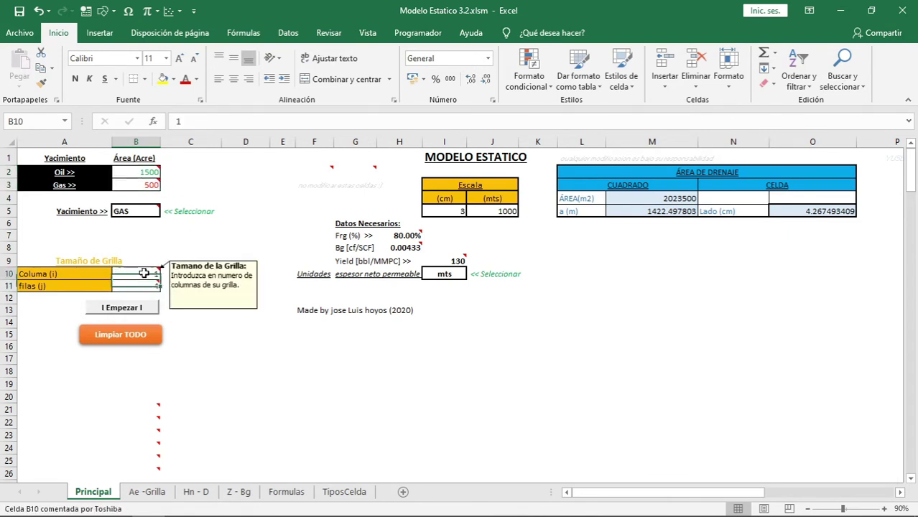
Check the grid size on Ae -Grilla, set the Principal sheet's grid to 8 columns by 4 rows, and generate the cell table.
click(144, 492)
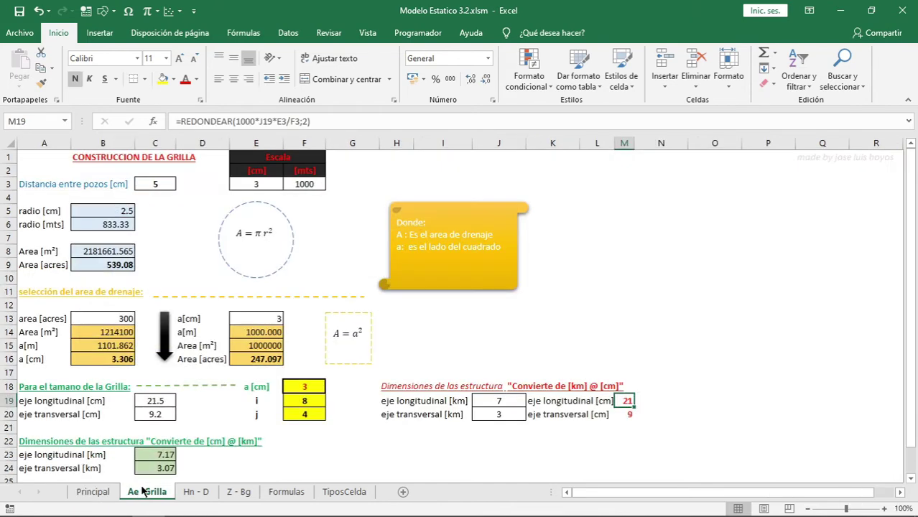
click(94, 492)
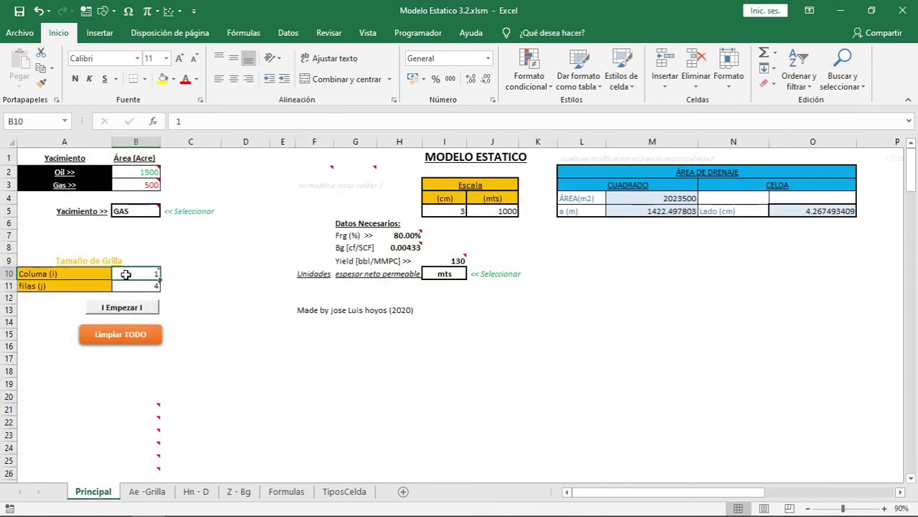
mouse_move(128, 274)
key(Return)
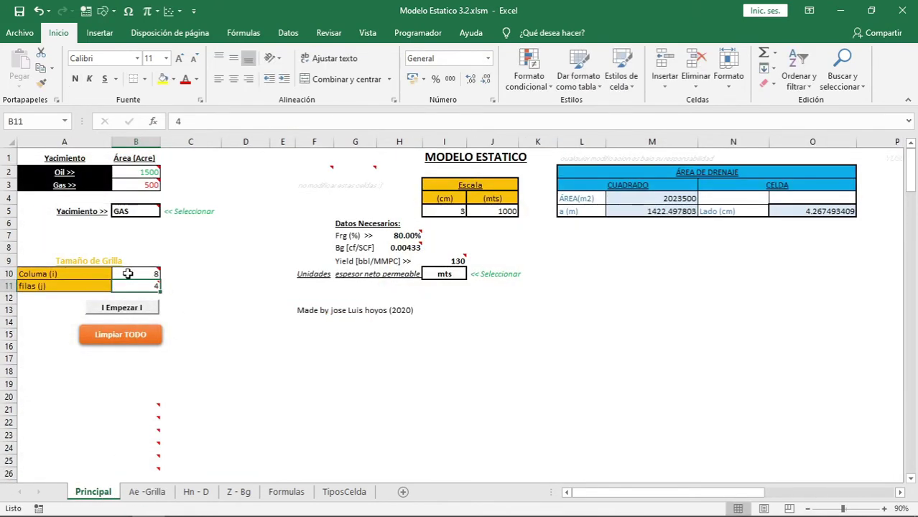
key(Return)
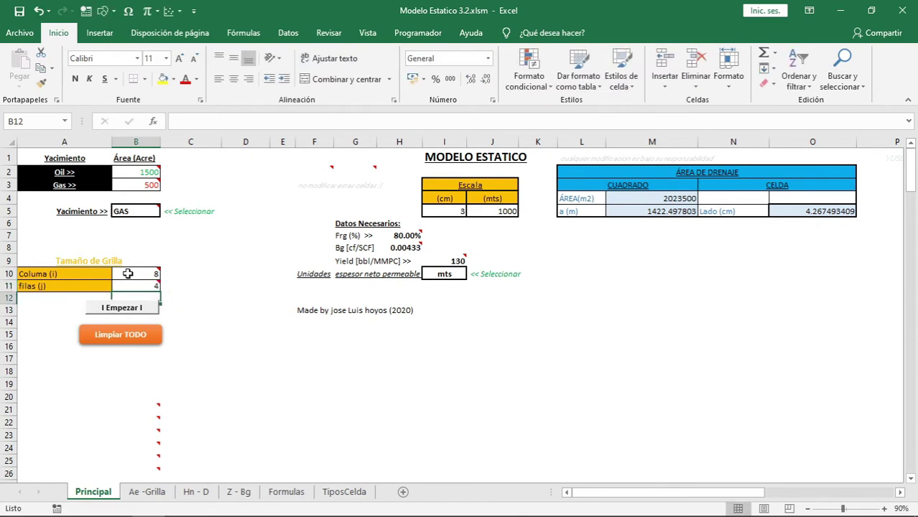
click(133, 311)
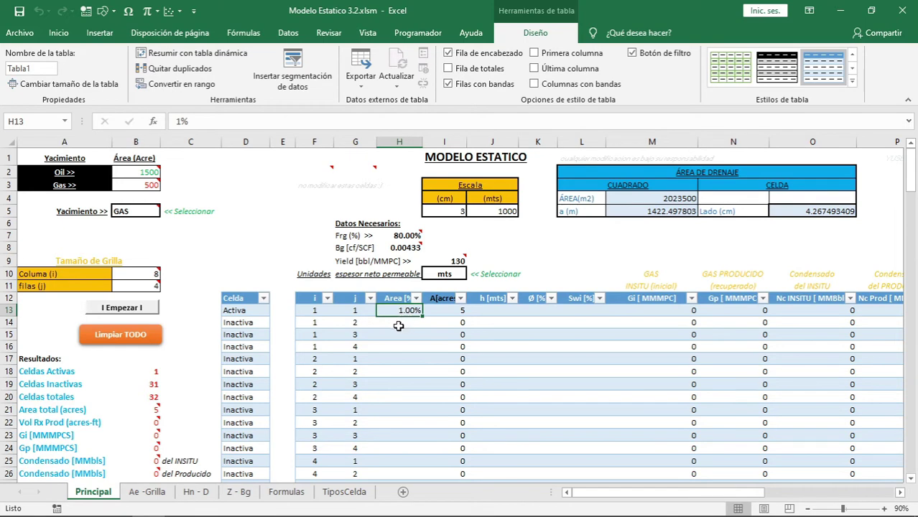
Review the Area [%] input column of the cell table on the Principal sheet.
scroll(403, 326, down, 2)
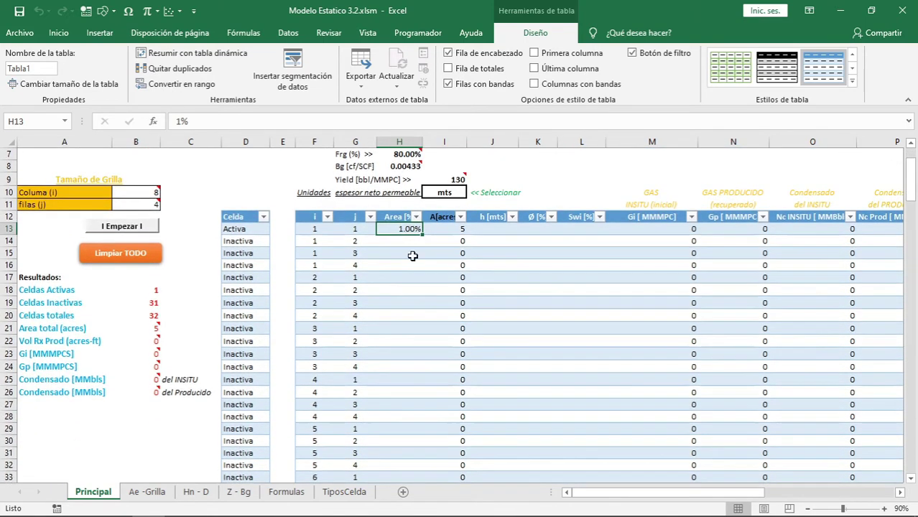
click(400, 216)
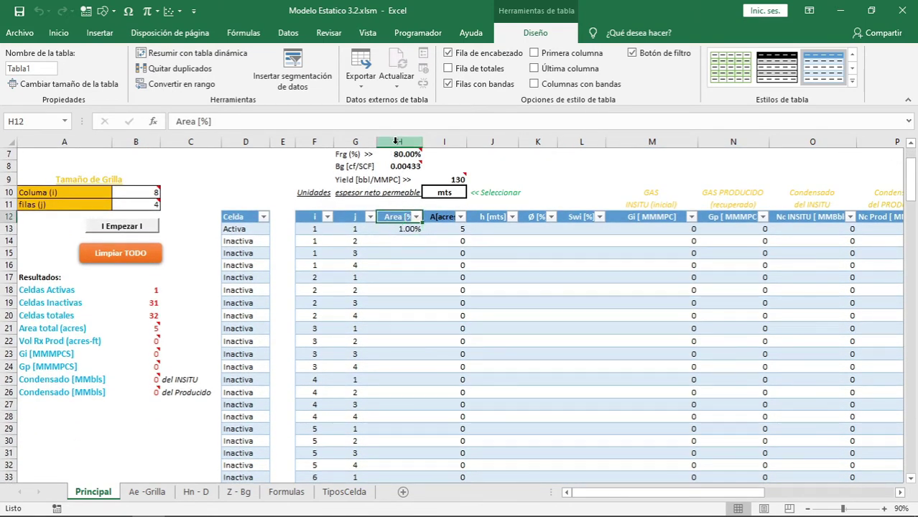
click(397, 141)
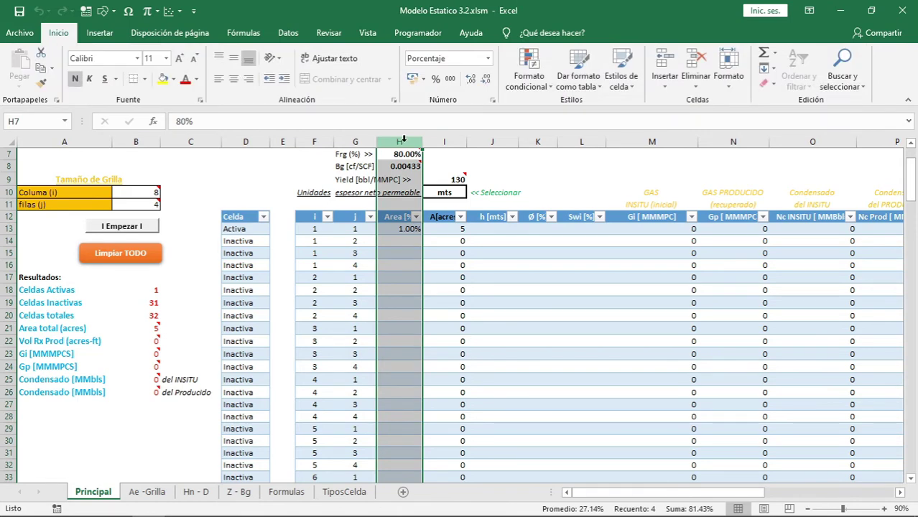
click(396, 267)
click(396, 291)
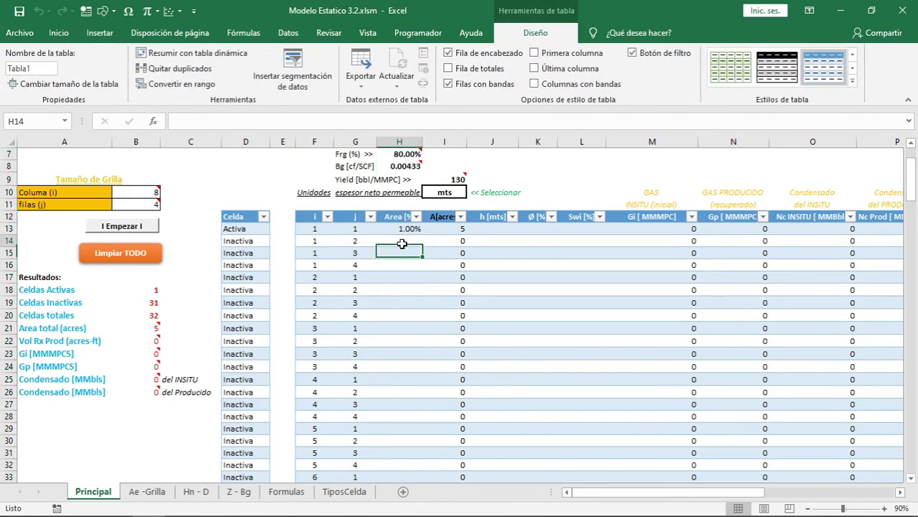
click(395, 301)
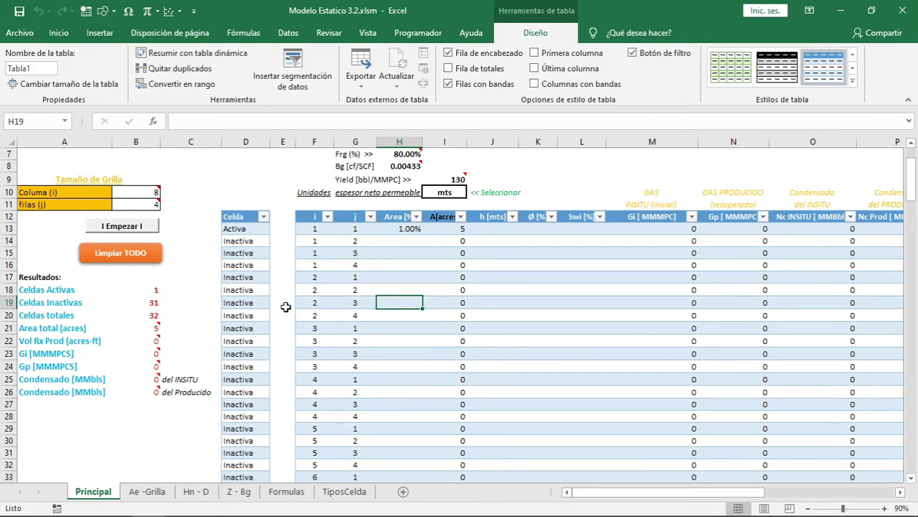
click(399, 239)
click(399, 276)
click(399, 316)
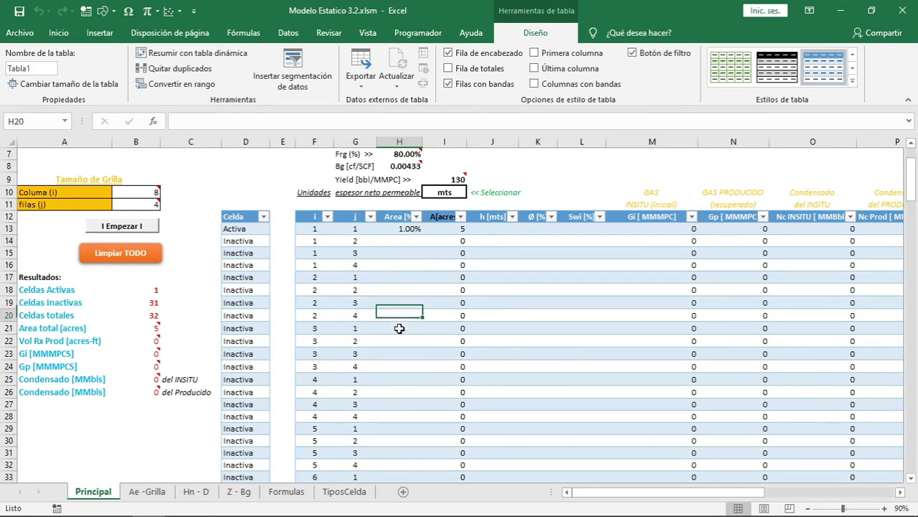
click(404, 392)
click(415, 415)
Examine the formulas in the acres column that derive each cell's area from its percentage.
click(451, 232)
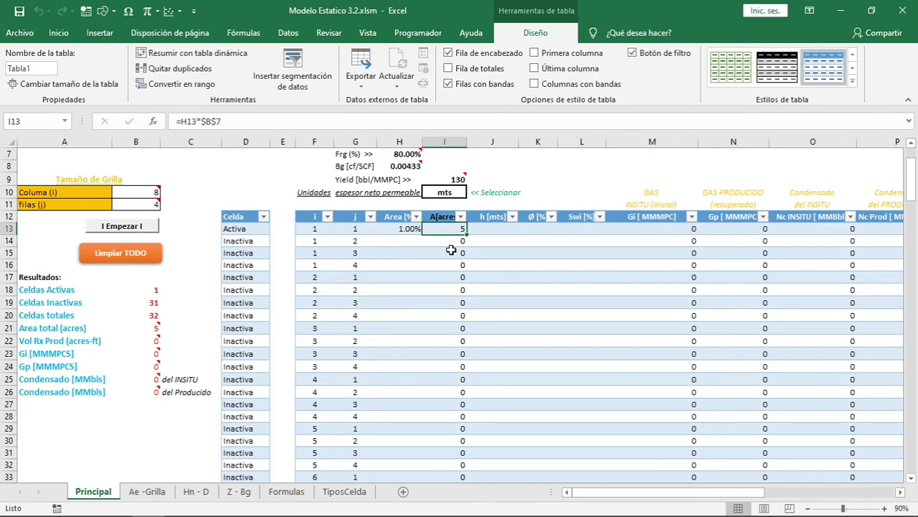
click(449, 252)
click(454, 290)
click(457, 315)
drag(459, 328, 460, 341)
click(461, 341)
click(448, 265)
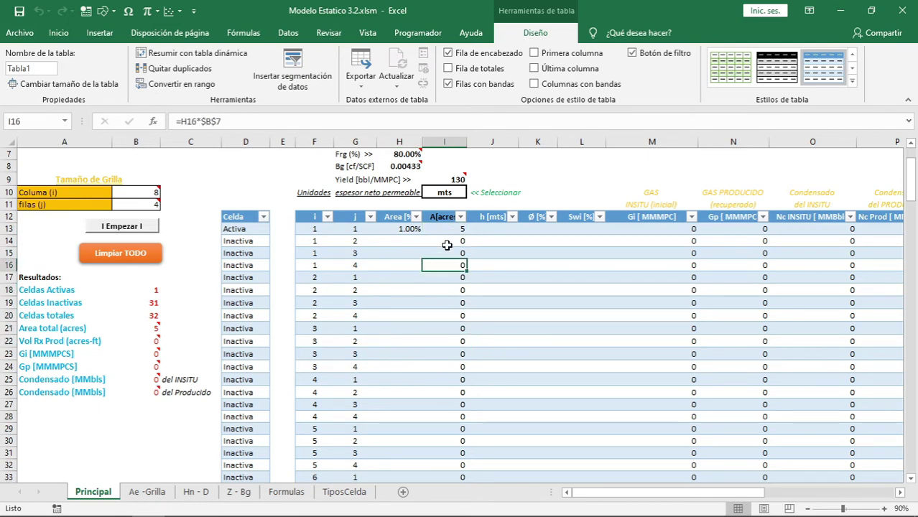
click(447, 241)
click(446, 228)
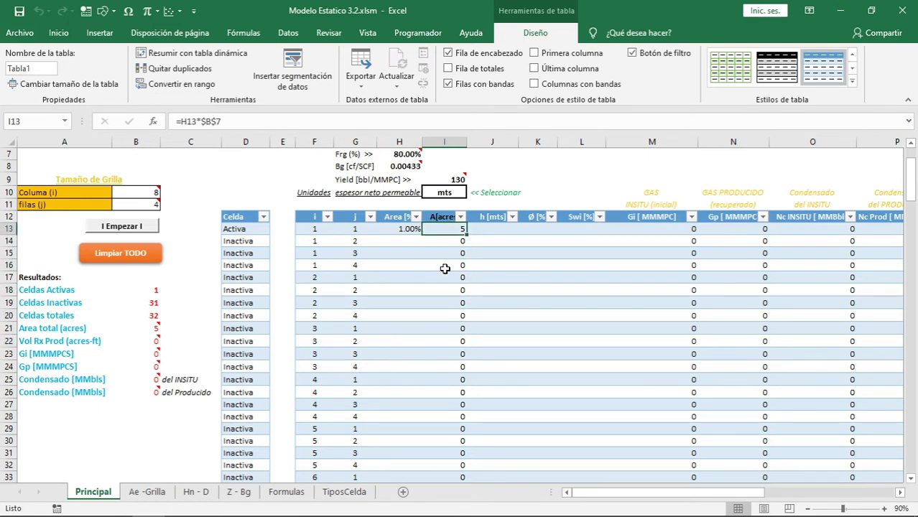
Review the net thickness h [mts] and porosity input columns of the cell table.
click(477, 230)
click(492, 248)
click(493, 291)
key(Down)
key(Down)
key(Down)
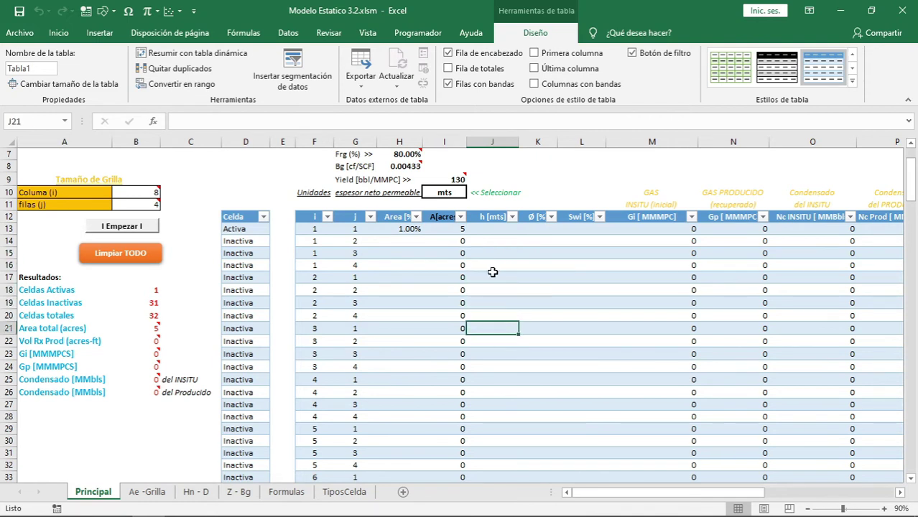
click(494, 242)
click(495, 278)
key(Down)
key(Down)
click(534, 242)
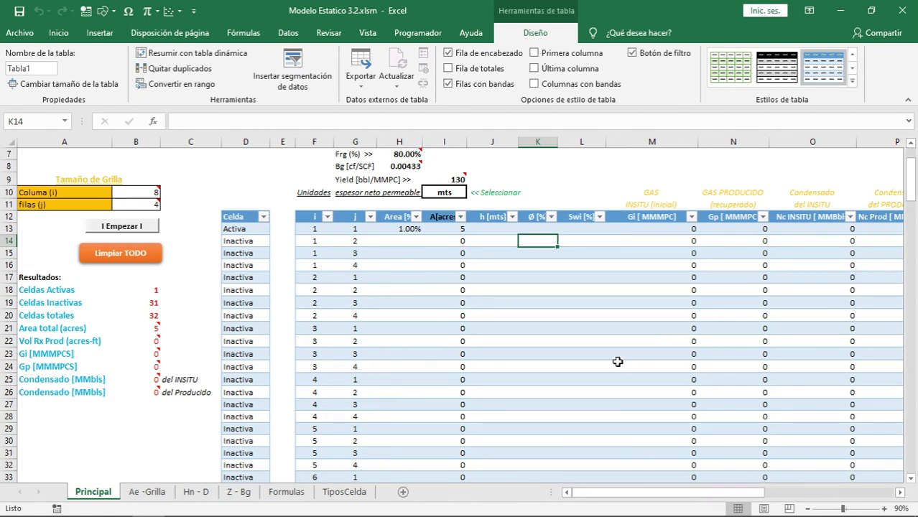
Examine the in-situ and produced condensate equations on the Formulas sheet, comparing their Gi and Gp terms.
click(286, 492)
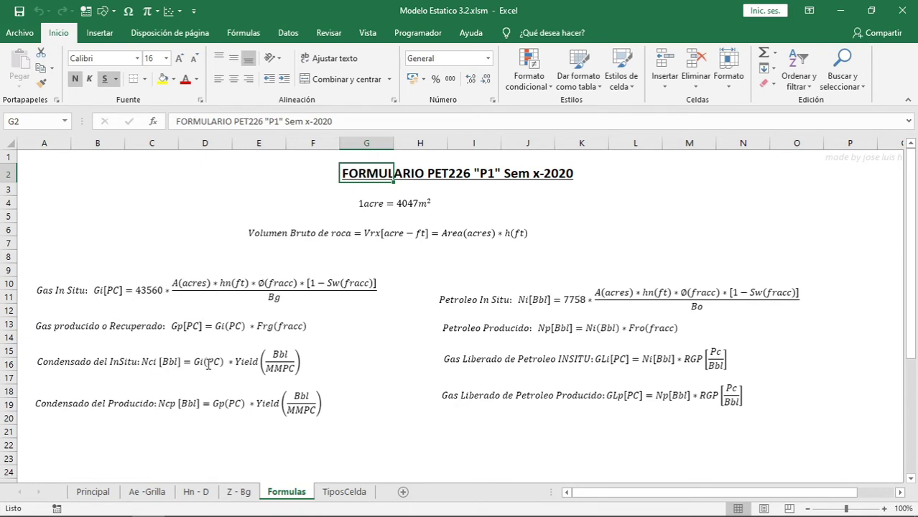
drag(193, 363, 202, 363)
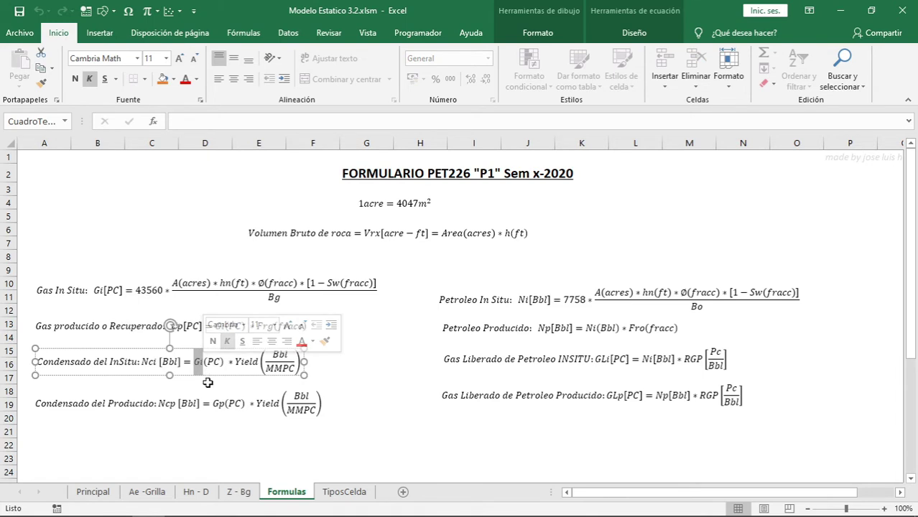
click(206, 380)
drag(209, 403, 224, 404)
click(241, 426)
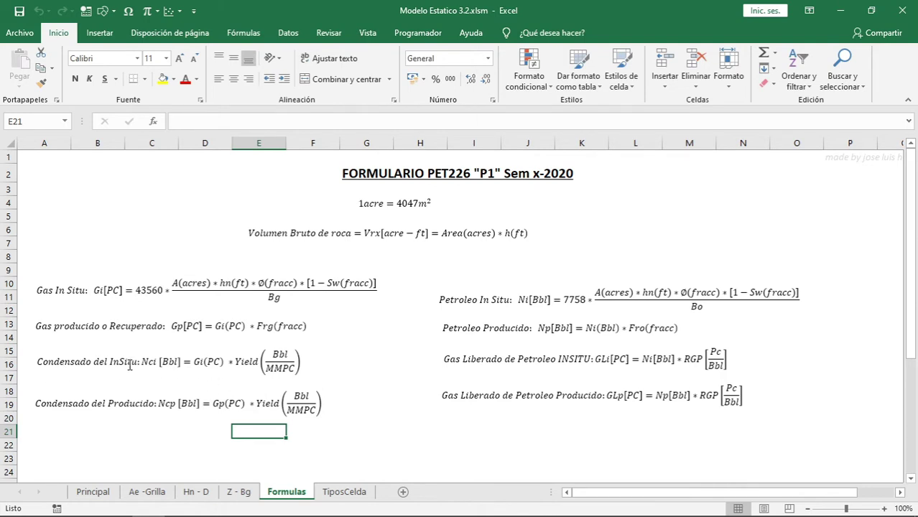
drag(192, 361, 203, 361)
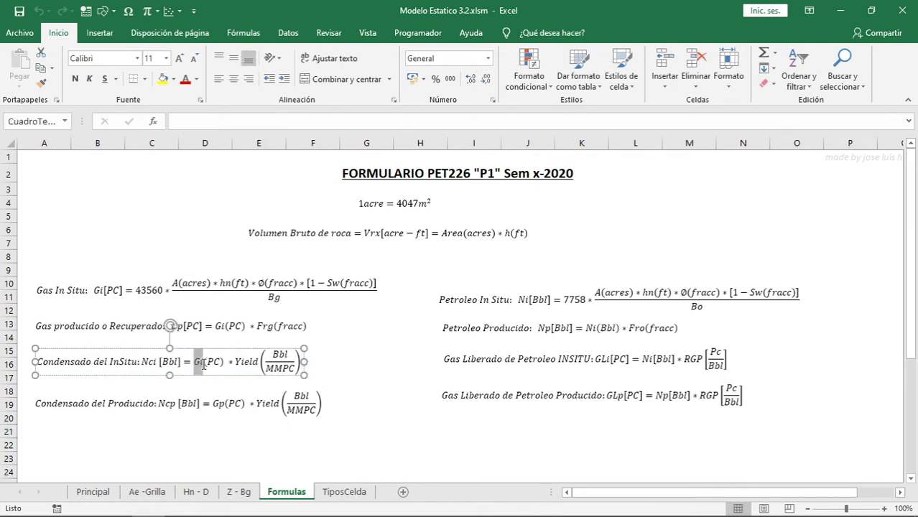
click(219, 405)
click(237, 433)
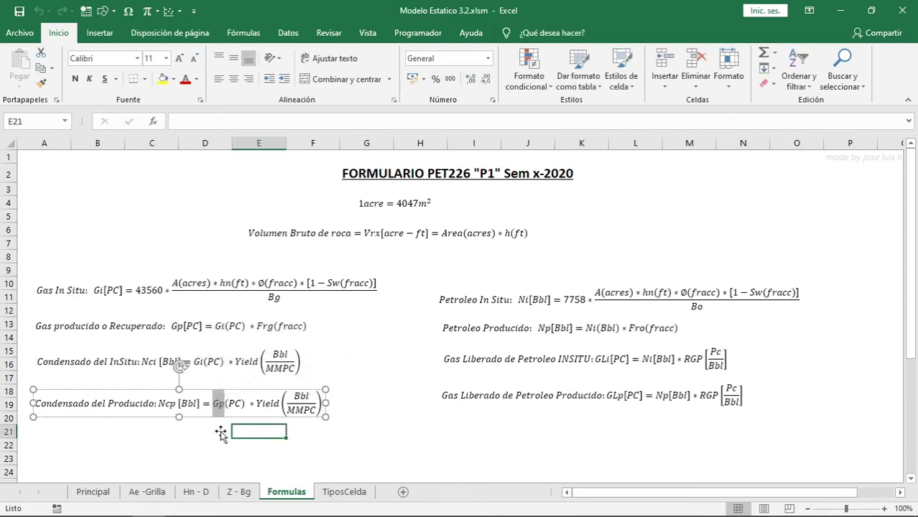
click(181, 431)
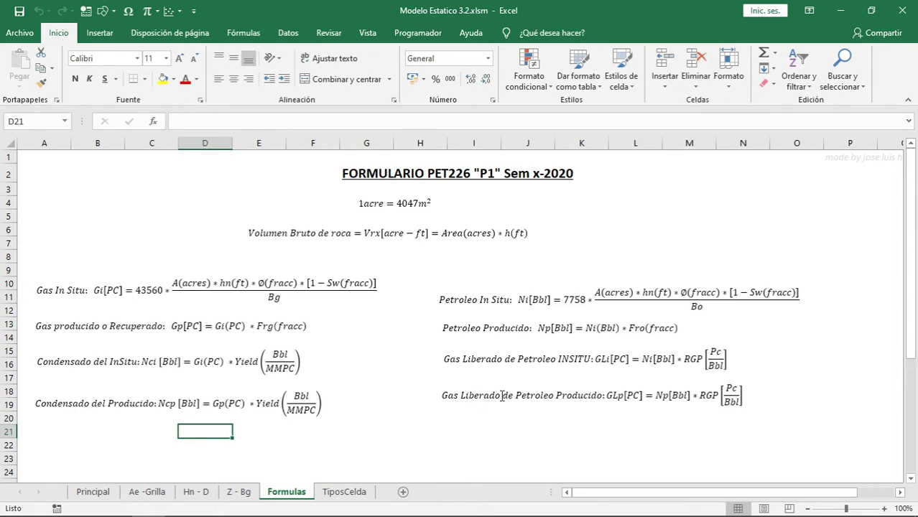
Examine the equations for gas liberated from in-situ and produced oil, comparing their Ni and Np terms.
click(541, 396)
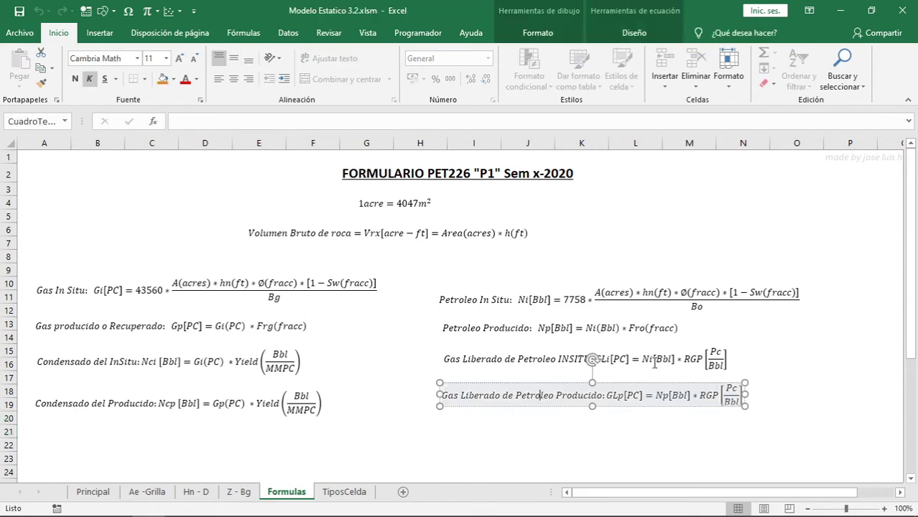
click(654, 420)
click(662, 396)
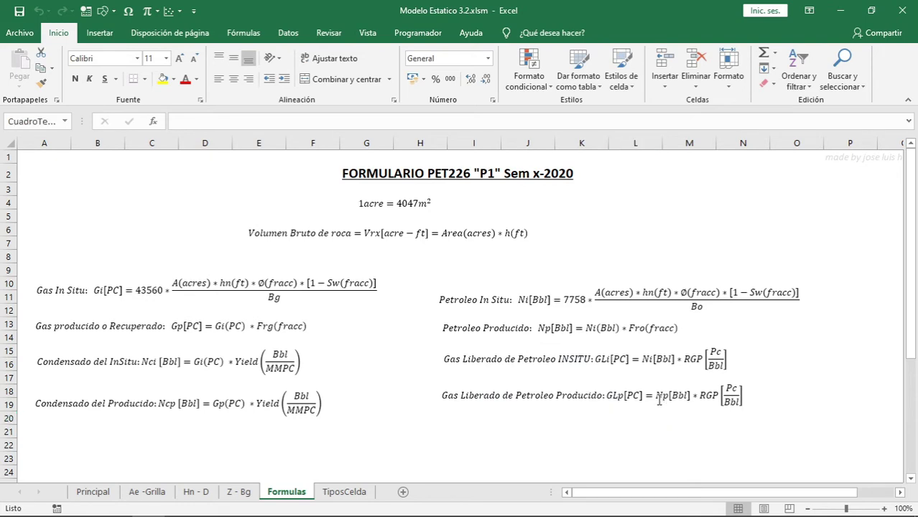
click(593, 416)
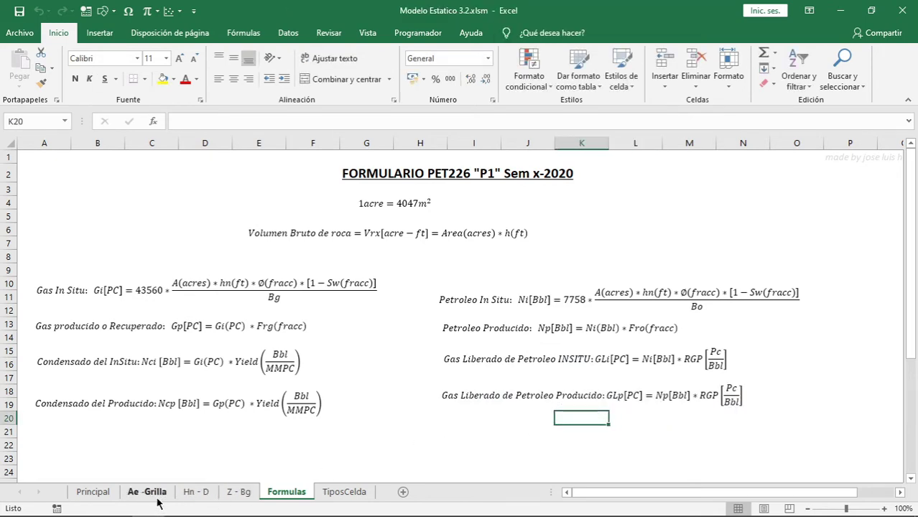
Check the h [mts] column on the Principal sheet and examine the gross thickness equation's Cos β term on the Hn - D sheet.
click(104, 494)
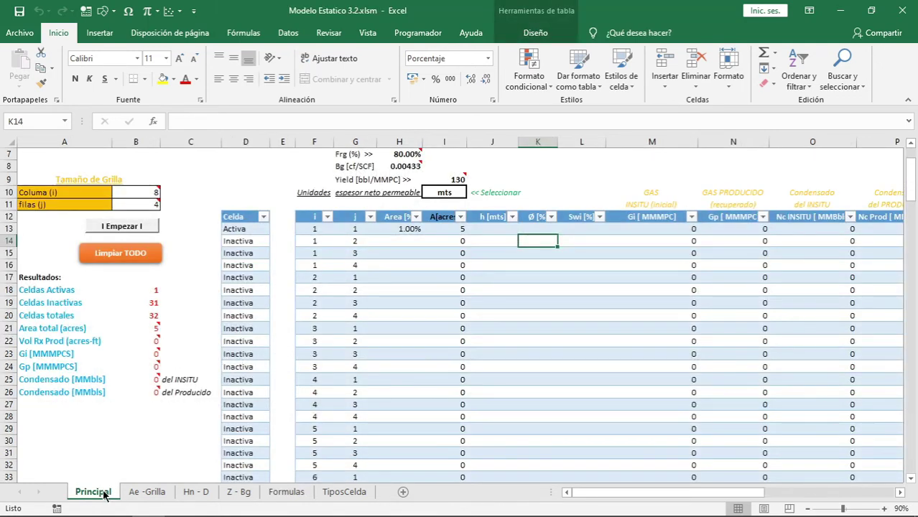
click(494, 220)
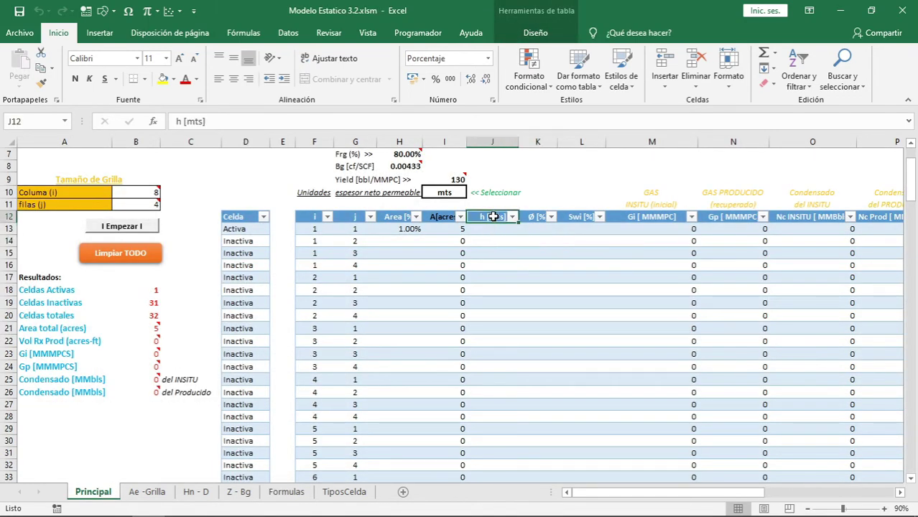
click(194, 493)
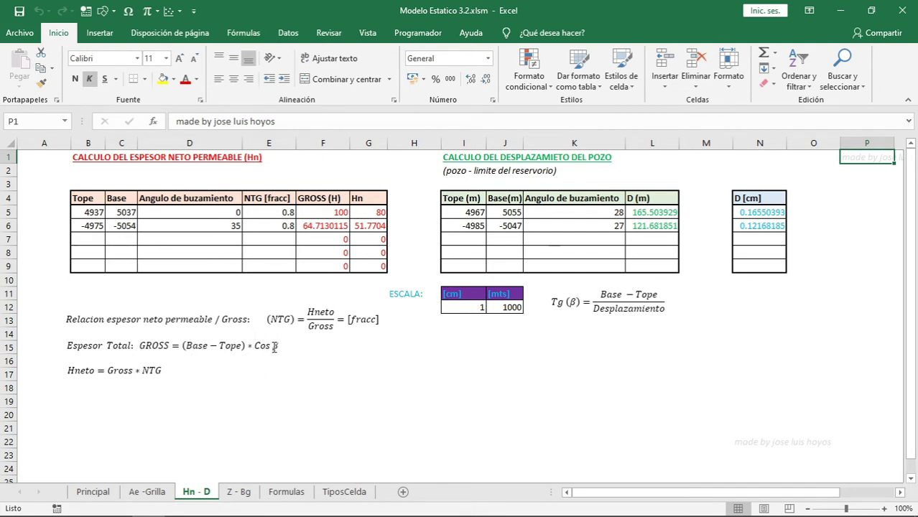
drag(281, 346, 255, 347)
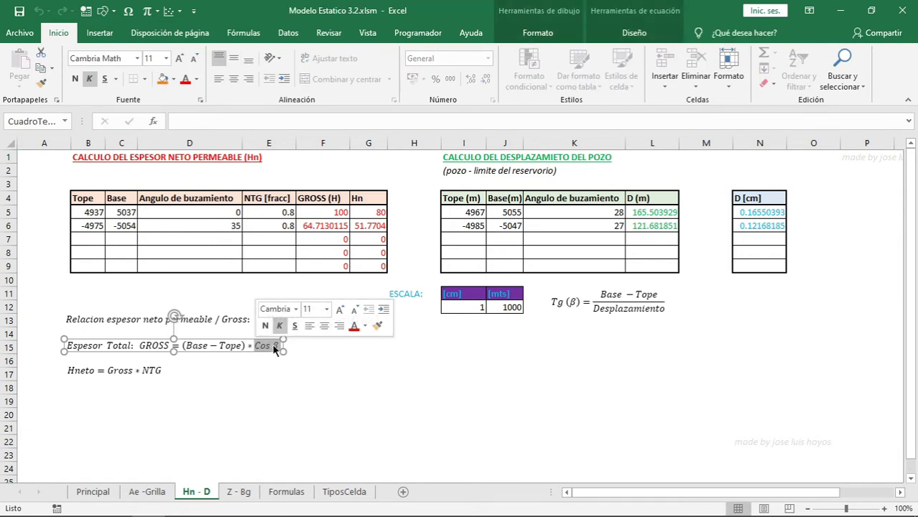
click(273, 347)
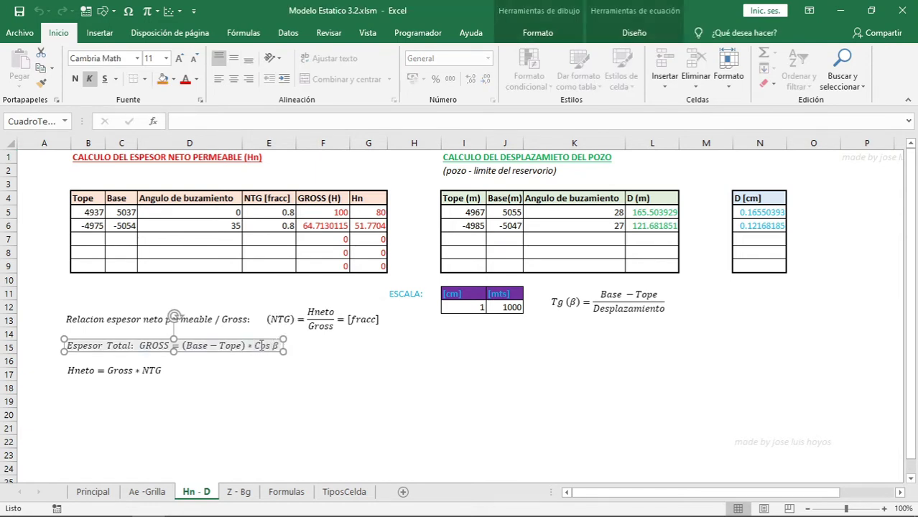
click(272, 377)
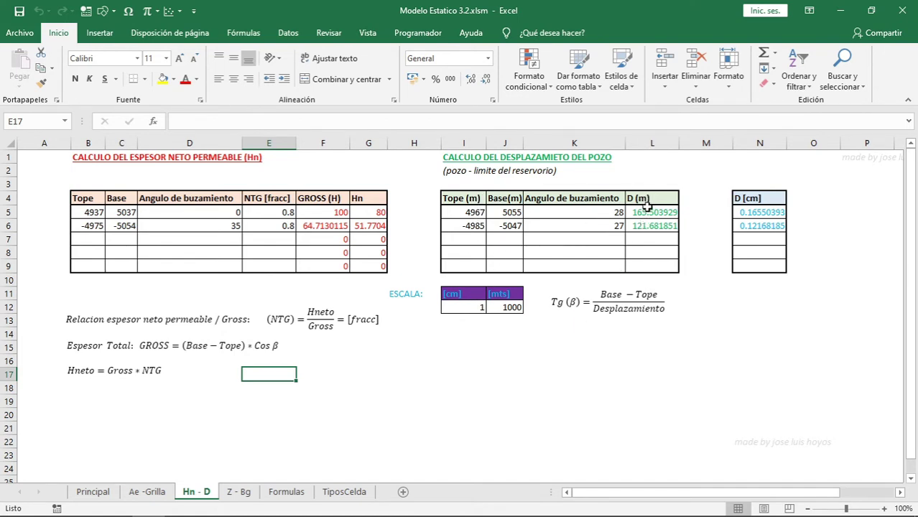
Examine the scale cells and the D [cm] column of the well displacement calculation.
drag(455, 310, 512, 306)
drag(759, 214, 759, 267)
click(748, 320)
On the Principal sheet, set Area [%] to 50% for cell (2,1) and 80% for cell (2,2).
mouse_move(85, 514)
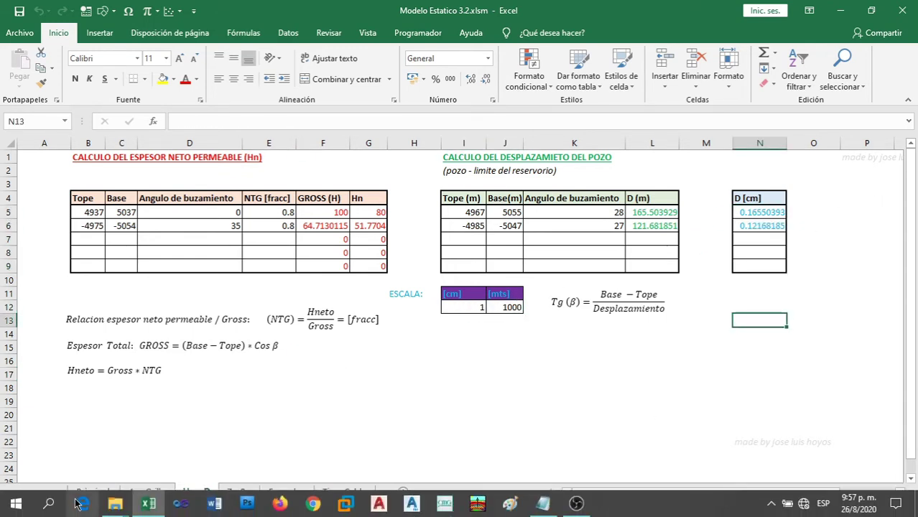
click(95, 491)
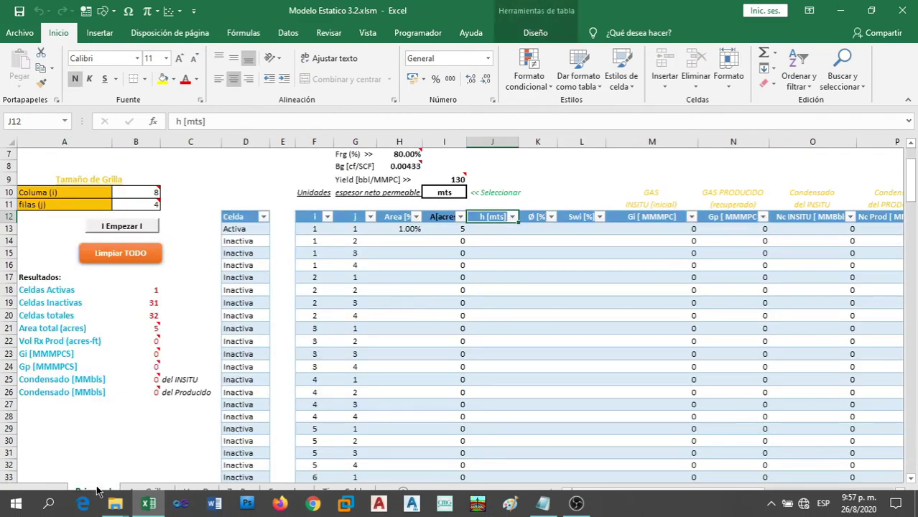
click(145, 421)
click(397, 277)
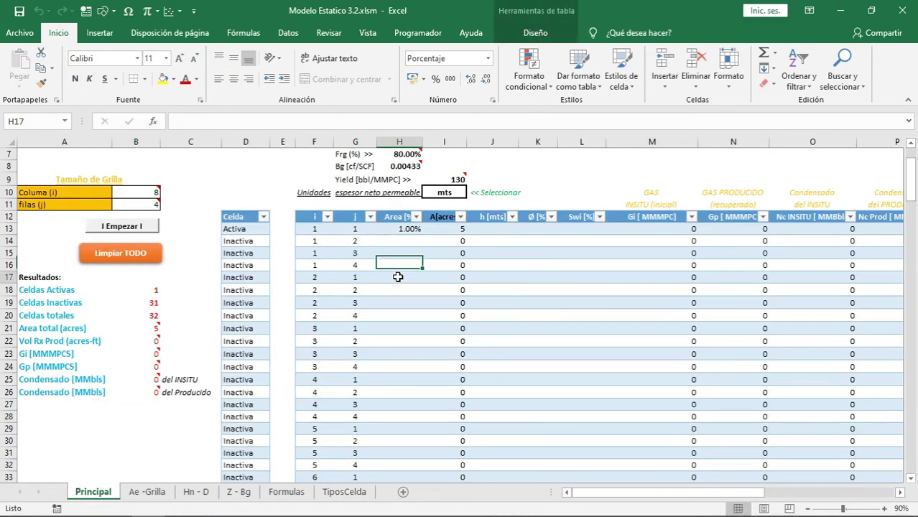
text(5)
key(ctrl+Return)
key(Down)
text(80)
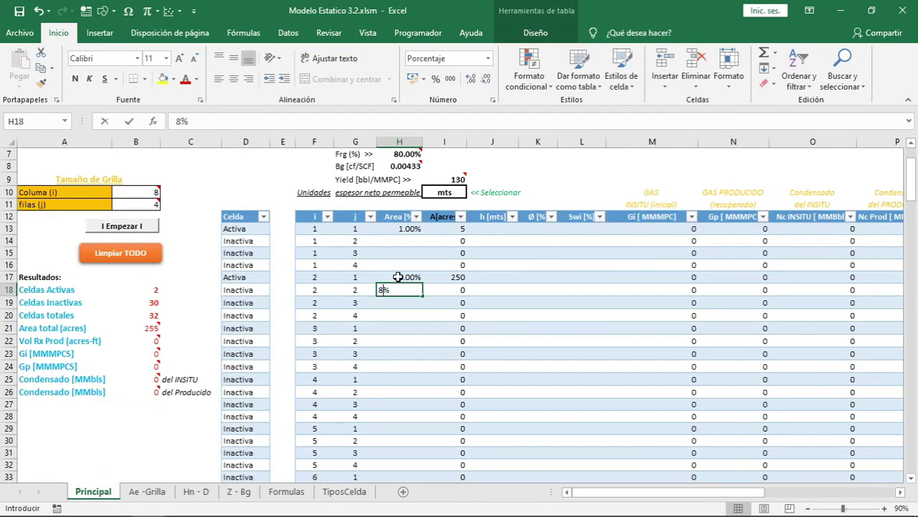
key(ctrl+Return)
Set Area [%] to 60% for cell (2,4), 30% for cell (3,1) and 22% for cell (3,2).
key(Down)
key(Down)
text(60)
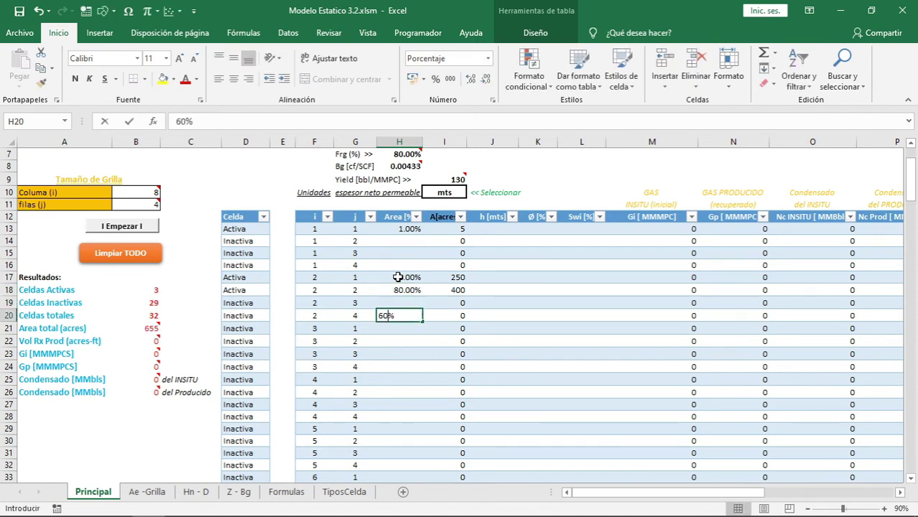
key(ctrl+Return)
key(Down)
text(30)
key(Return)
text(22)
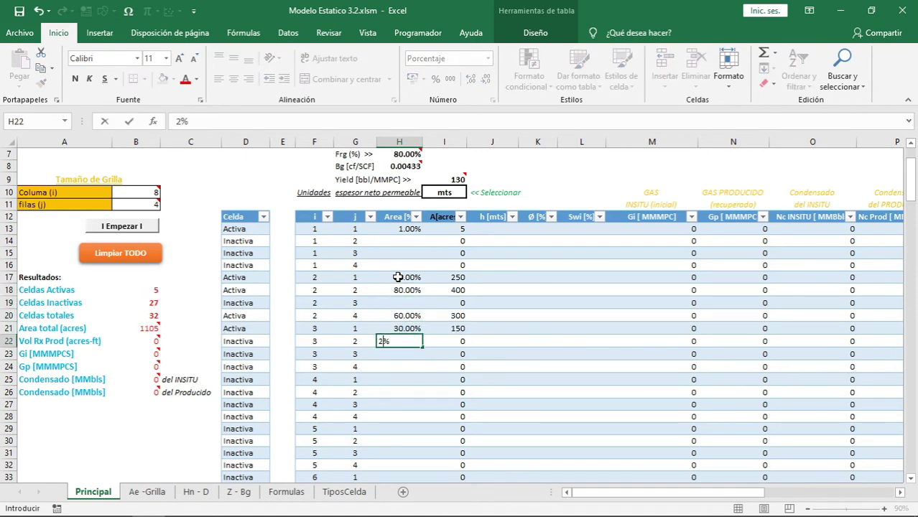
key(Return)
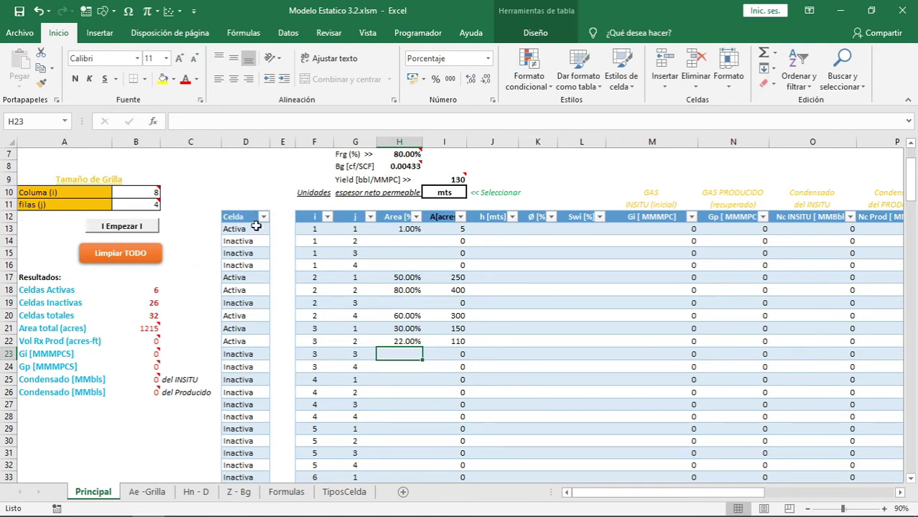
Check the filter options of the Celda column and close them without applying a filter.
click(264, 216)
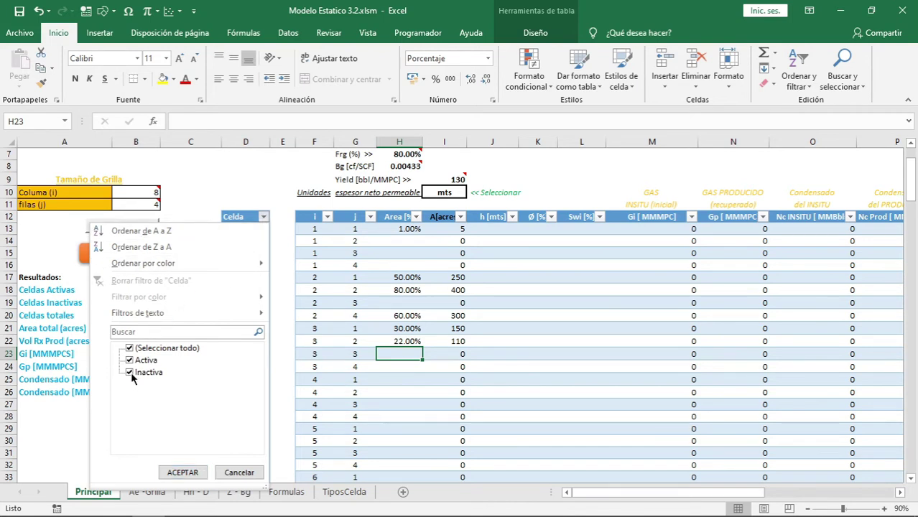
click(243, 192)
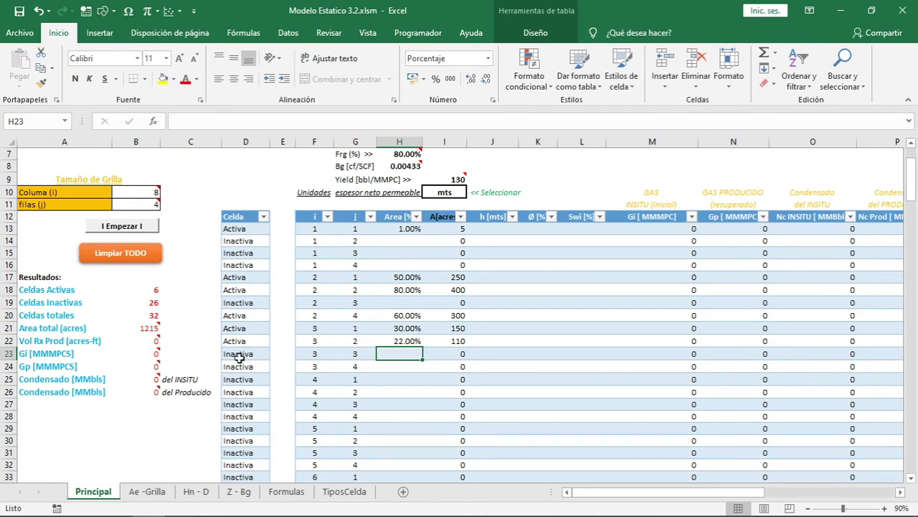
Filter the Celda column of the grid table to show only the Activa cells.
click(264, 217)
click(132, 373)
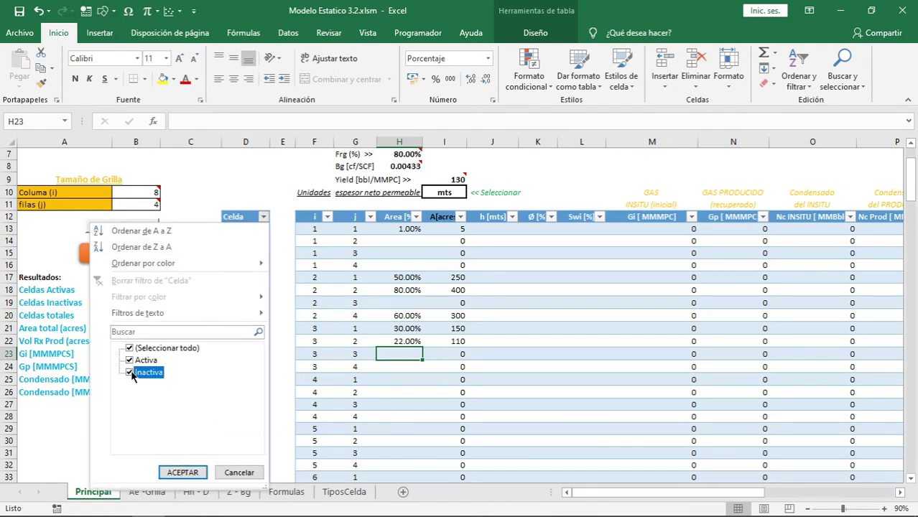
click(181, 471)
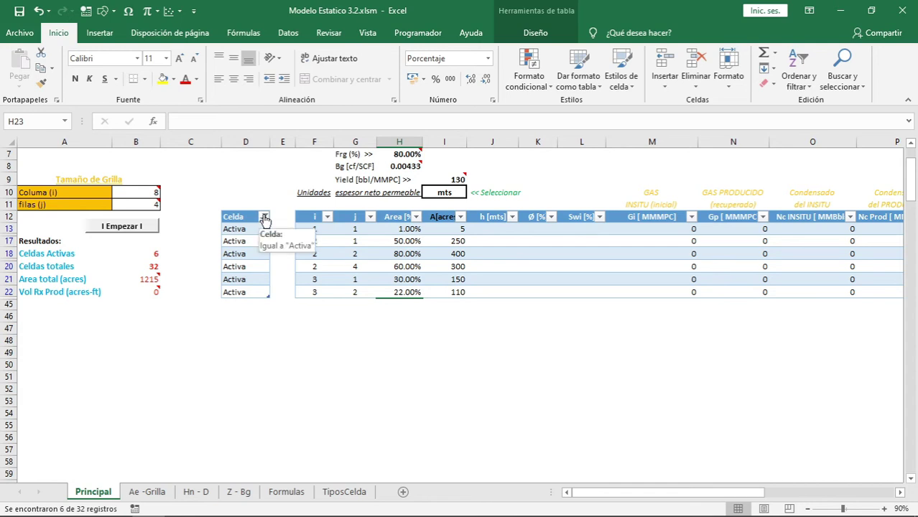
drag(310, 217, 751, 269)
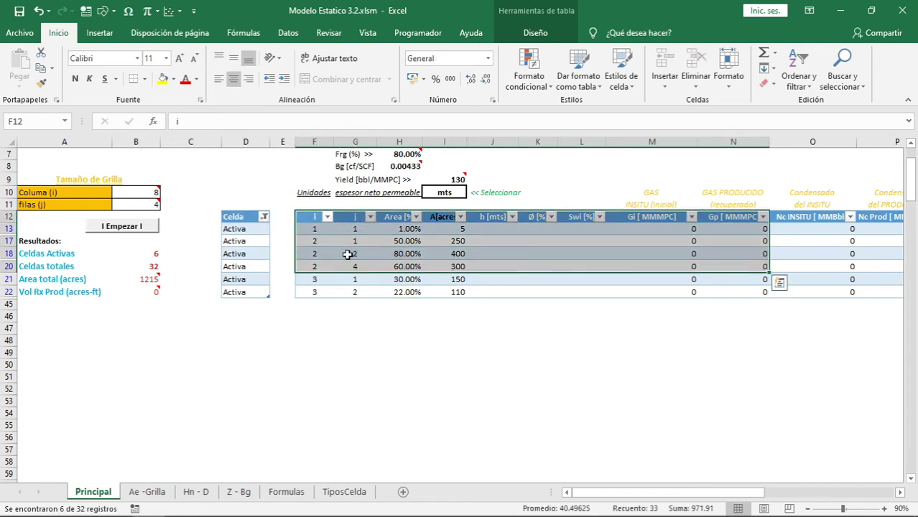
click(322, 344)
Include the Inactiva cells again in the Celda column filter.
click(263, 206)
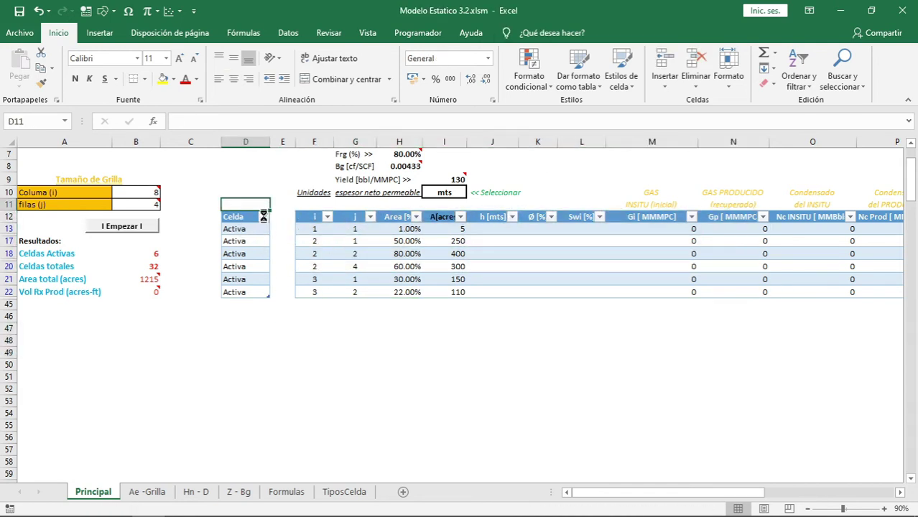
click(264, 216)
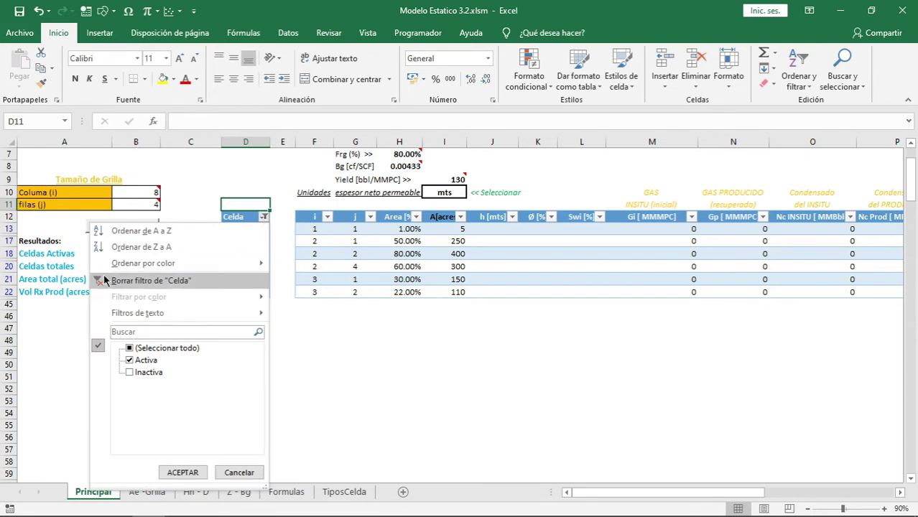
click(129, 372)
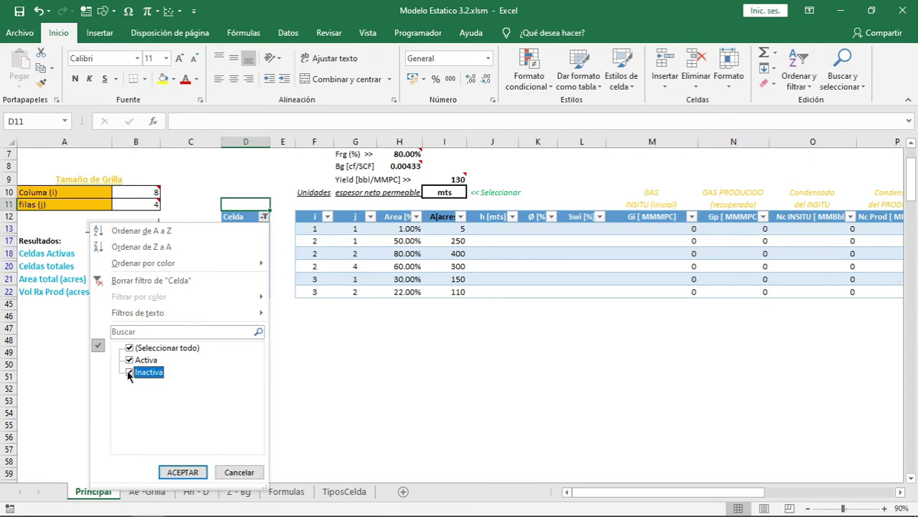
click(176, 470)
Review the Resultados block from Celdas Activas down to the produced condensate.
click(147, 416)
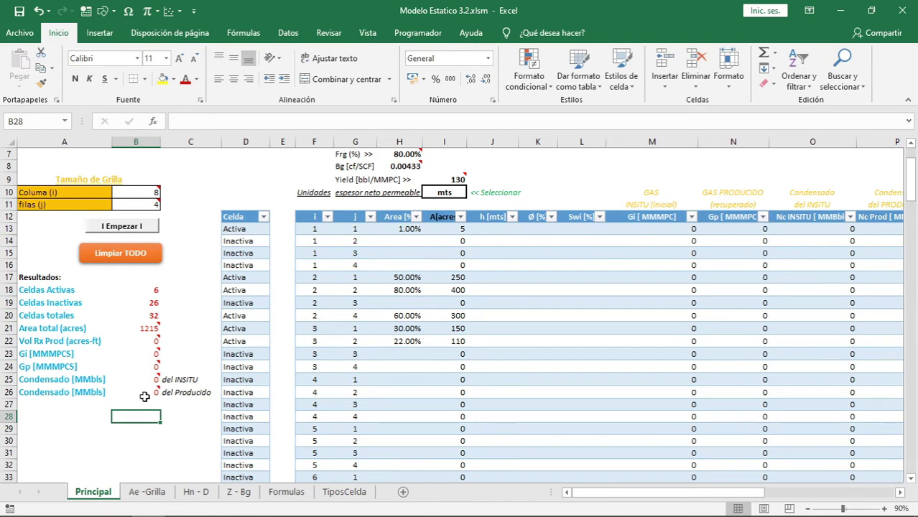
drag(144, 397, 43, 291)
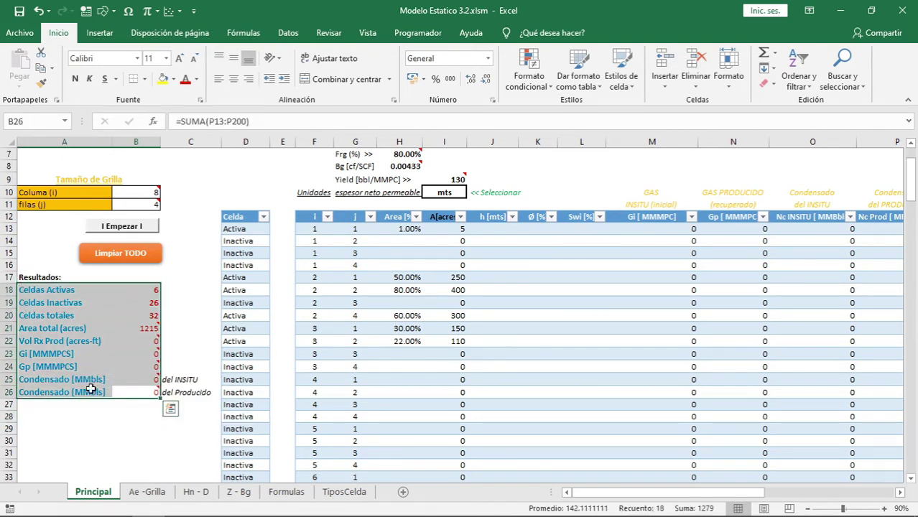
click(120, 448)
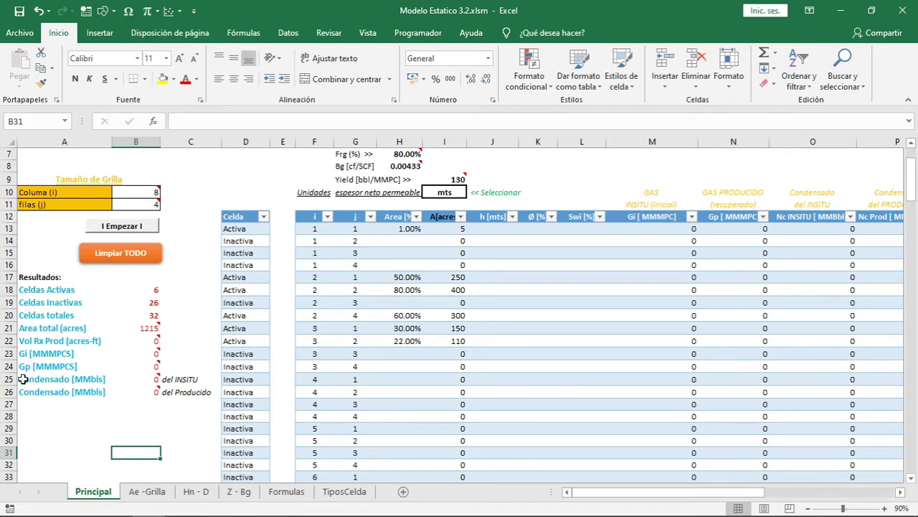
Examine the Condensado [MMbls] label formula and the formulas and comments of its del INSITU and del Producido results.
click(69, 377)
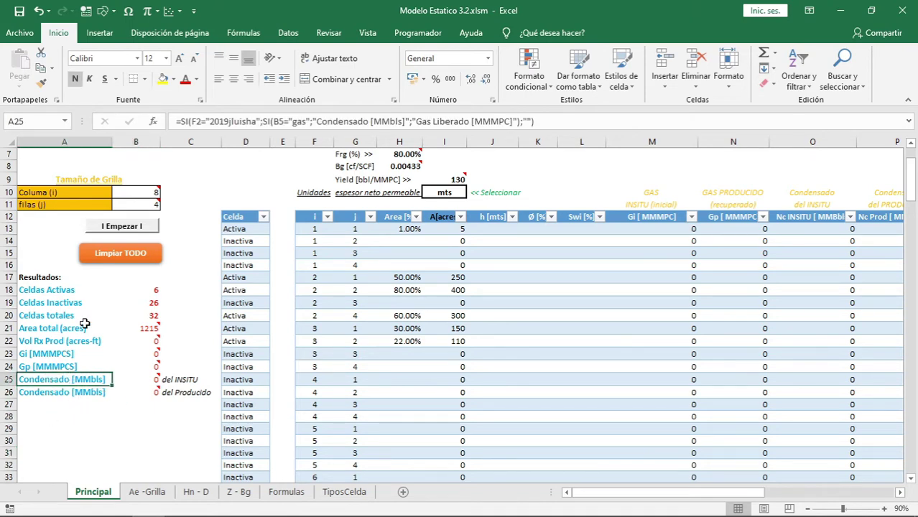
scroll(119, 324, up, 2)
scroll(84, 464, down, 2)
click(133, 379)
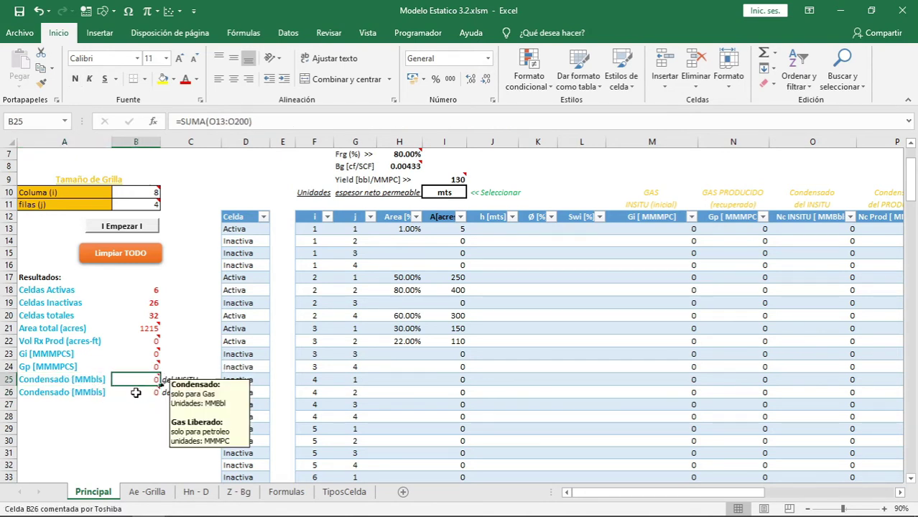
click(135, 393)
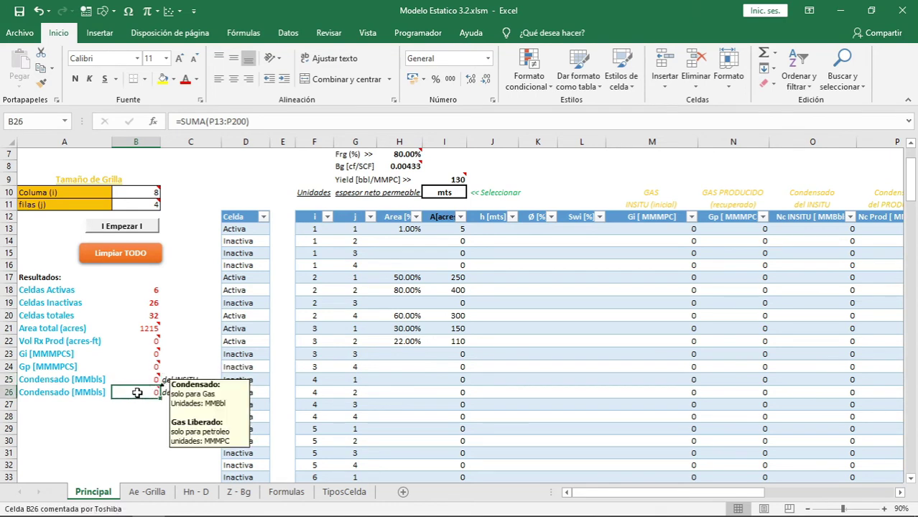
click(135, 379)
click(135, 393)
click(135, 379)
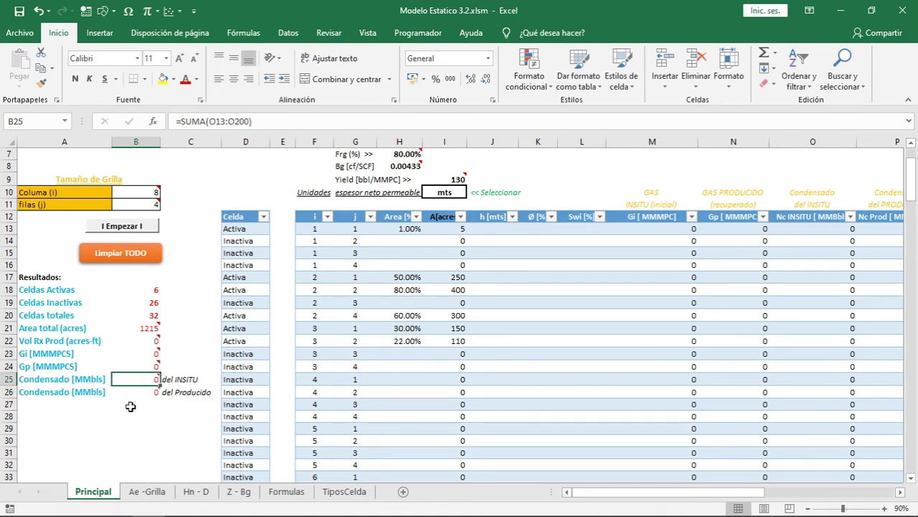
click(130, 406)
click(80, 390)
click(134, 376)
click(141, 395)
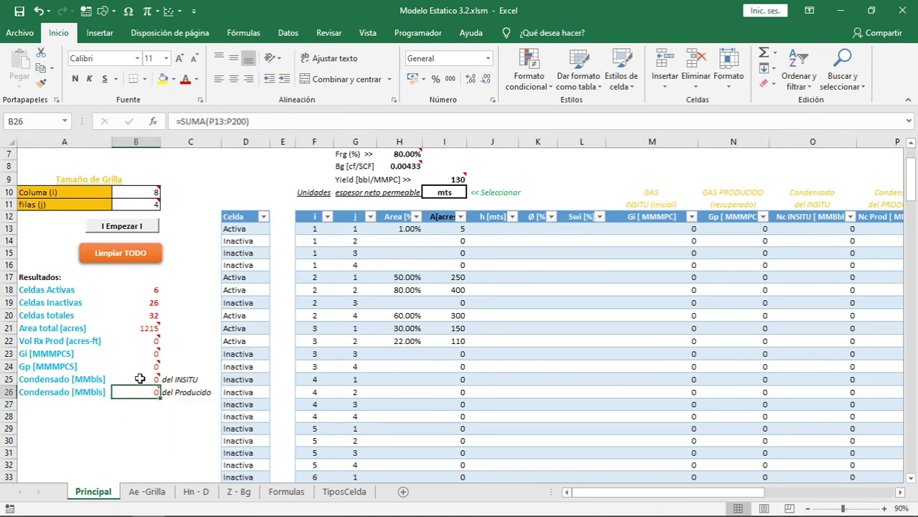
click(130, 415)
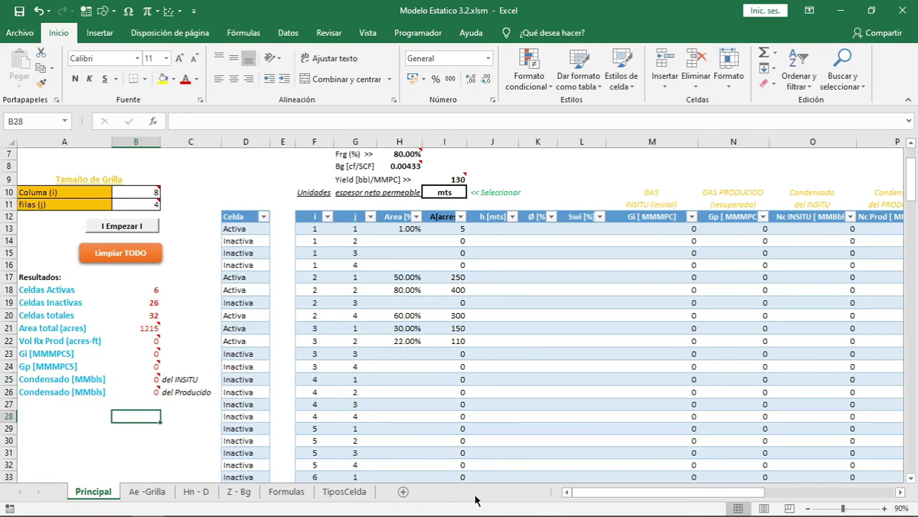
Generate the table of statistical data for Monte Carlo with the Statistics macro on the Principal sheet.
drag(615, 495, 828, 479)
scroll(670, 341, up, 2)
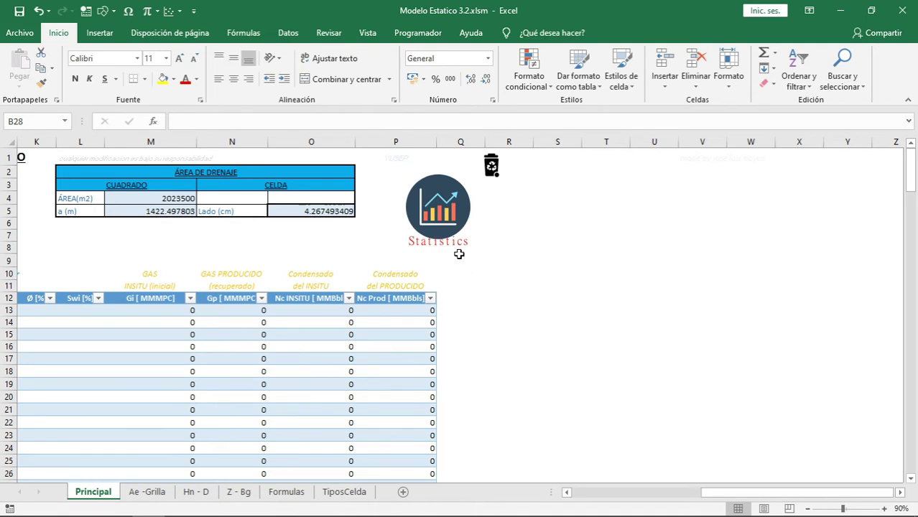
click(445, 234)
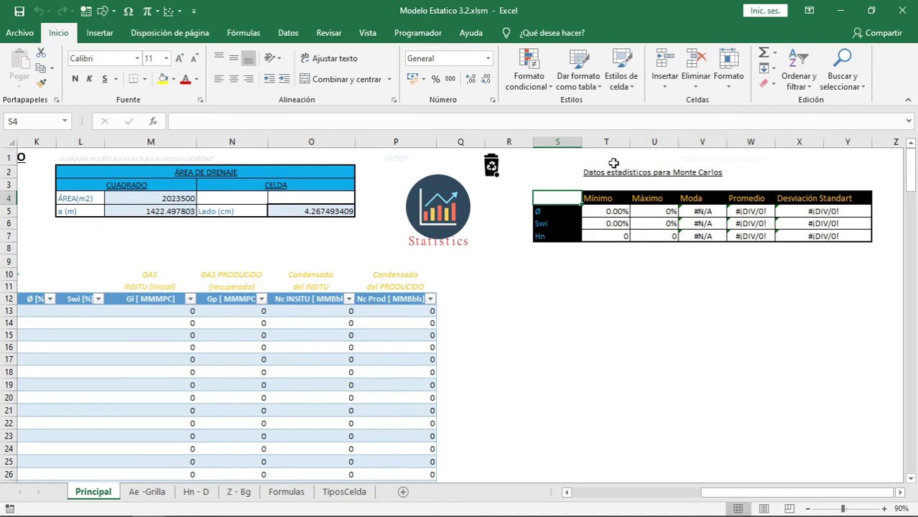
click(704, 176)
drag(650, 286, 650, 274)
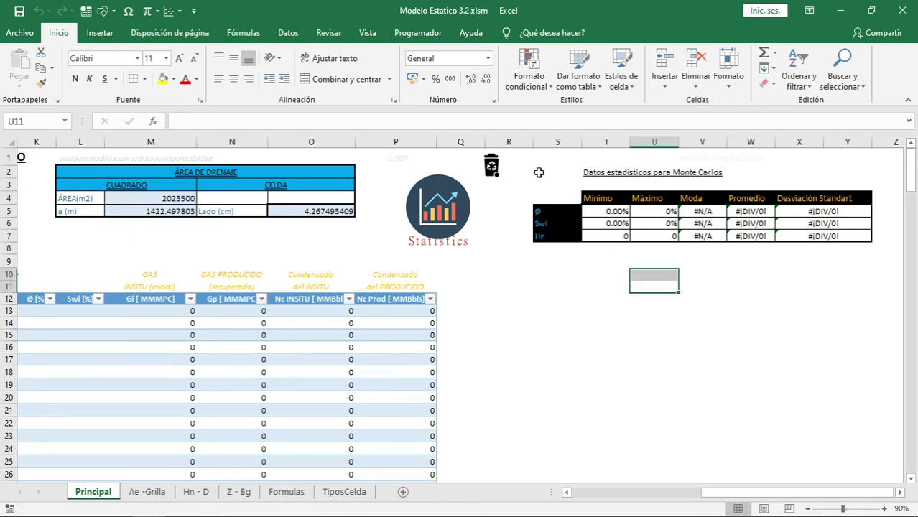
Remove the Monte Carlo statistics table and clear the whole grid and its results with Limpiar TODO, accepting the message.
click(492, 180)
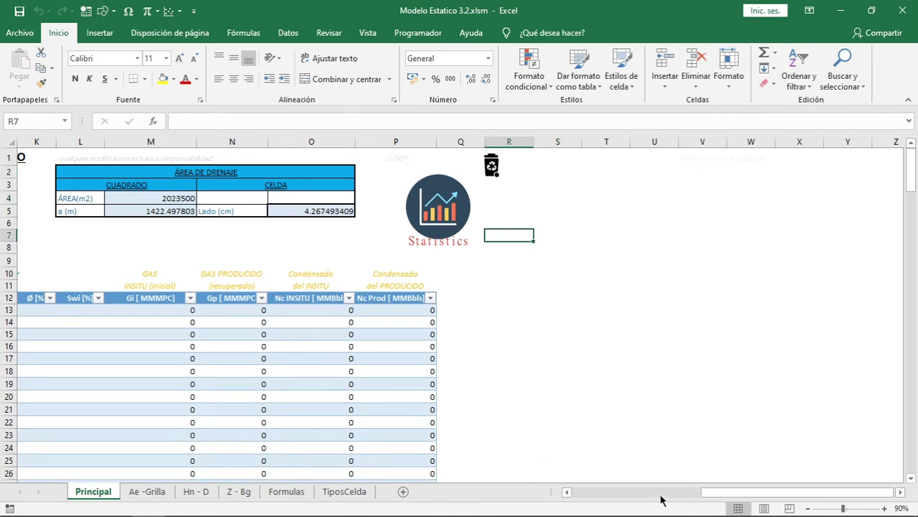
drag(711, 493, 581, 493)
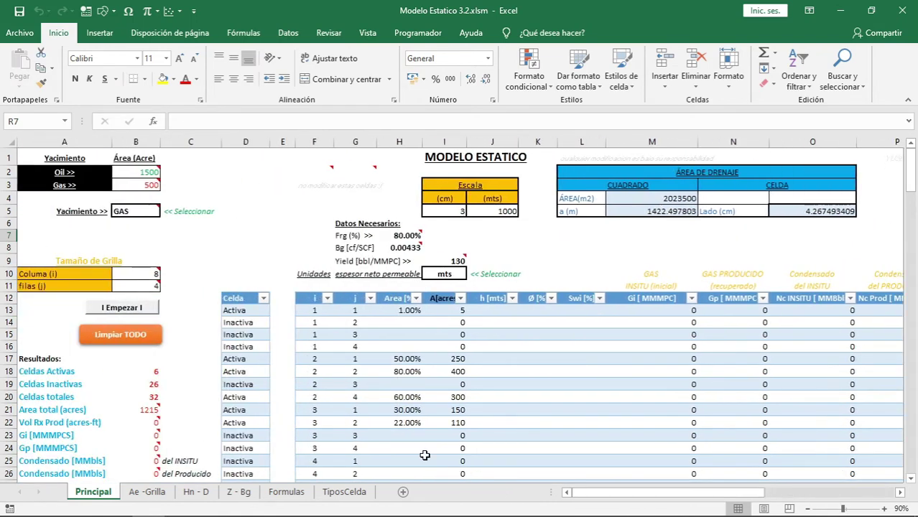
click(133, 341)
click(517, 307)
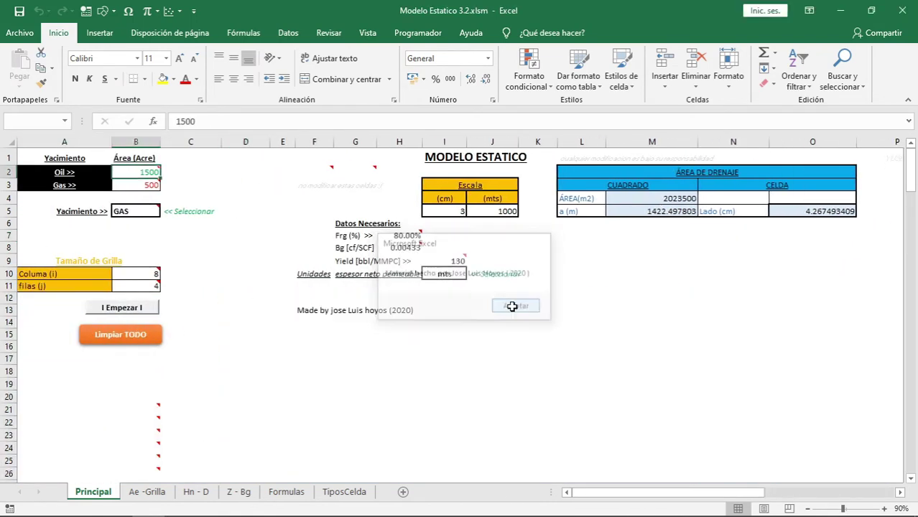
On the Z - Bg sheet, examine the Geg input and the Ppc and Tpc formulas of both Standing correlations.
click(240, 492)
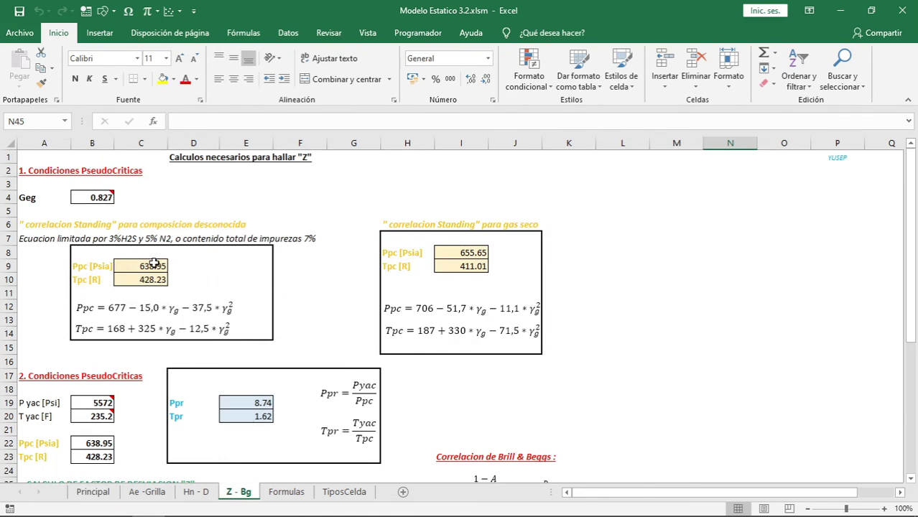
scroll(178, 273, down, 6)
scroll(198, 287, up, 6)
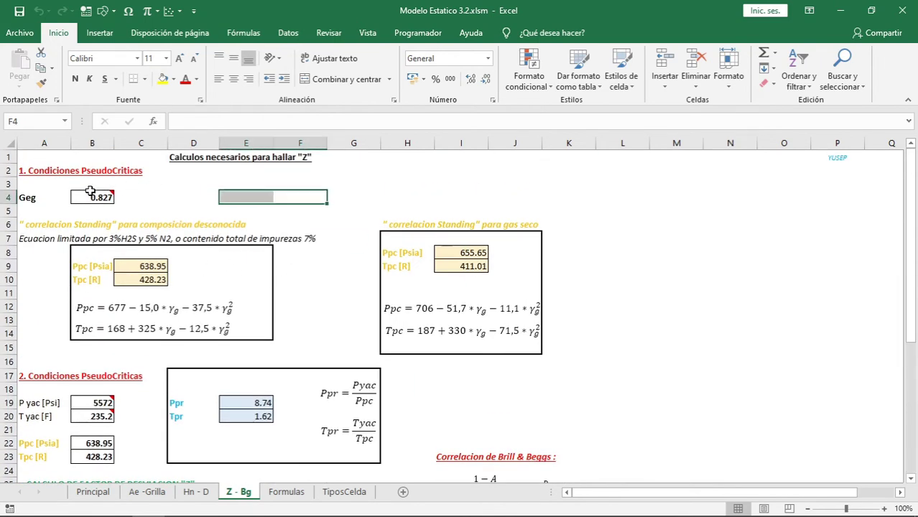
click(89, 198)
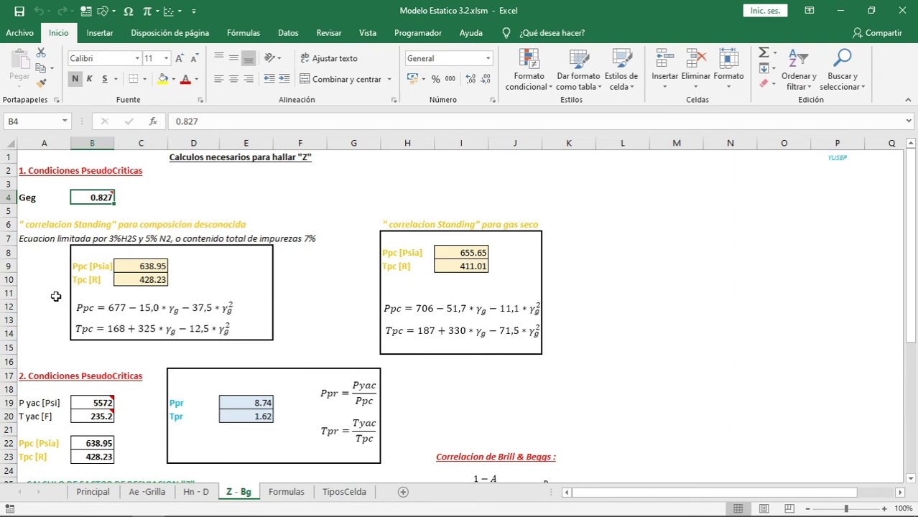
click(144, 267)
click(163, 278)
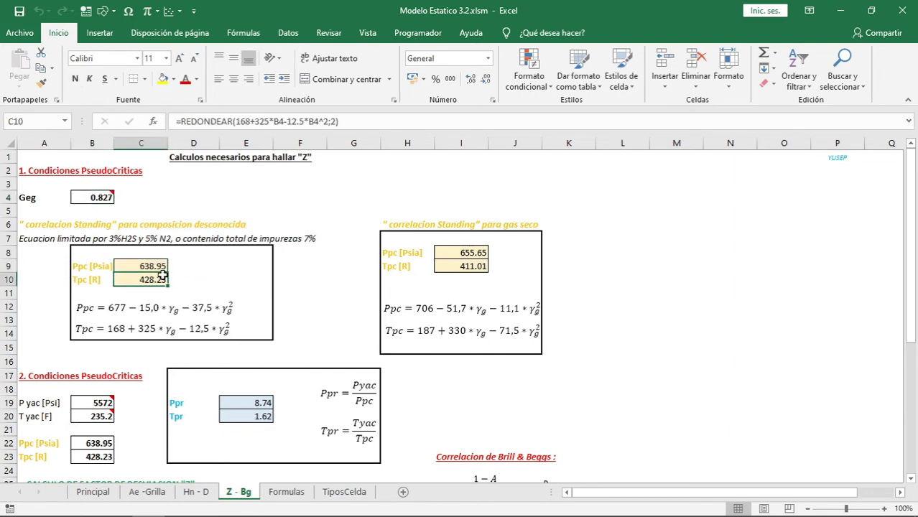
click(459, 253)
click(467, 266)
click(467, 254)
click(147, 266)
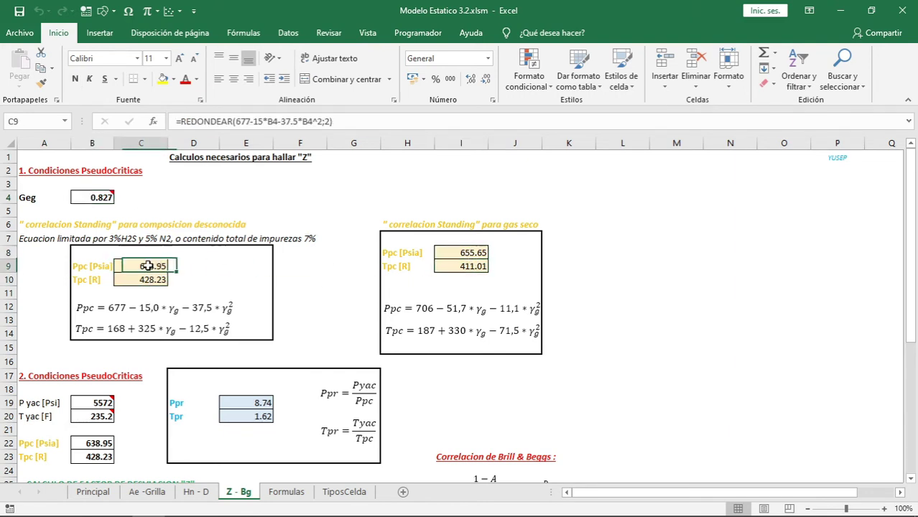
click(143, 279)
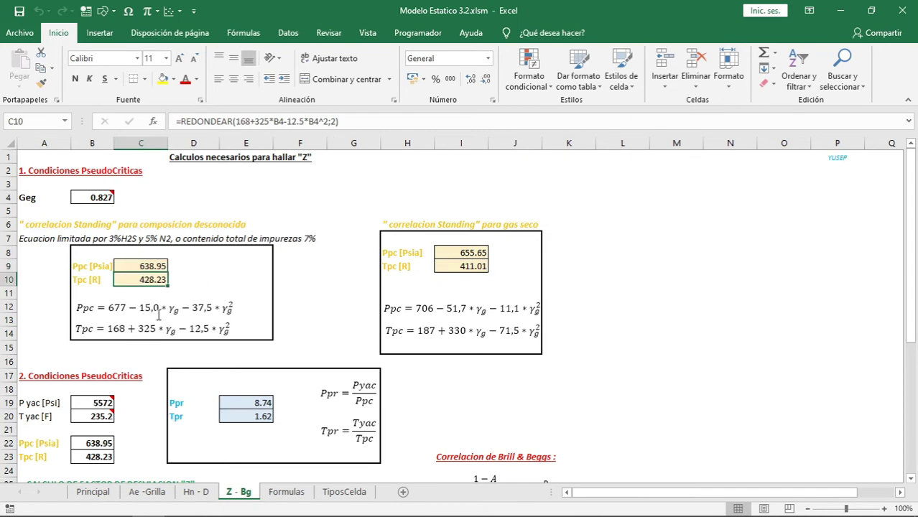
Examine the reservoir pressure P yac [Psi] and temperature T yac [F] inputs in section 2.
scroll(159, 314, down, 2)
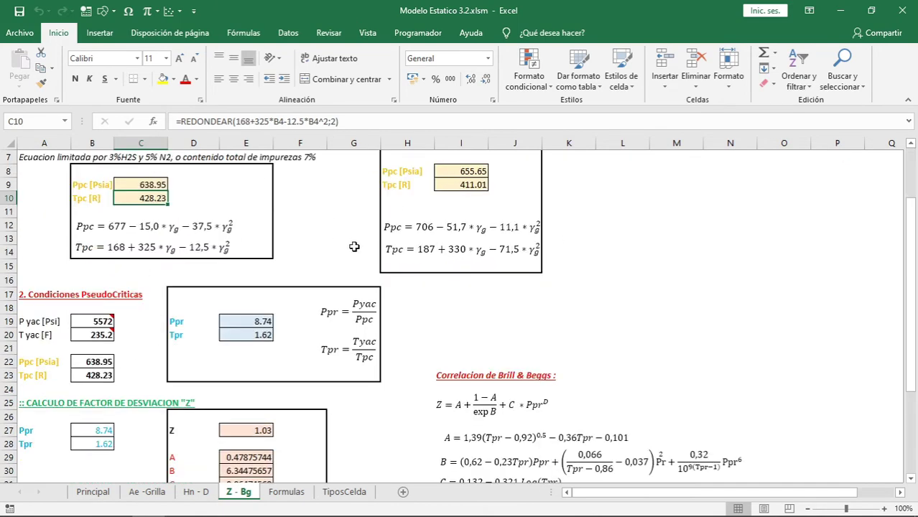
click(86, 322)
click(93, 334)
click(97, 321)
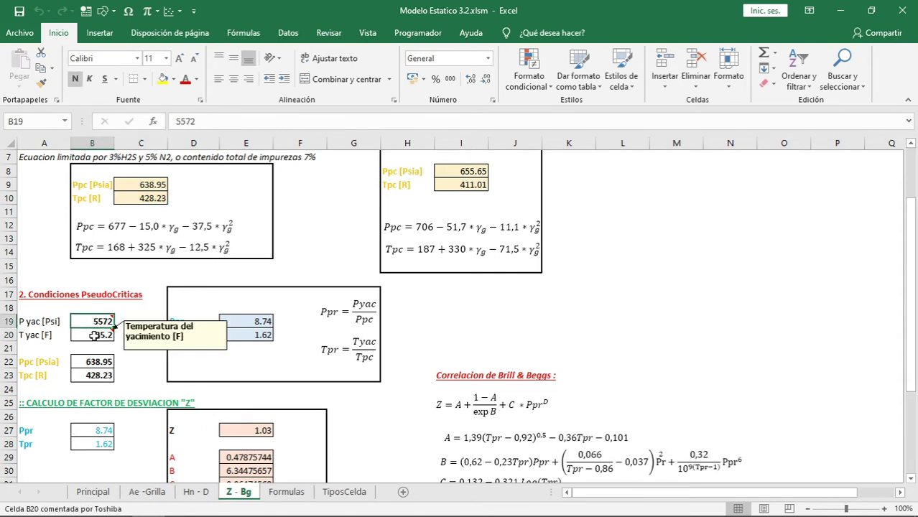
click(97, 335)
click(98, 321)
click(98, 335)
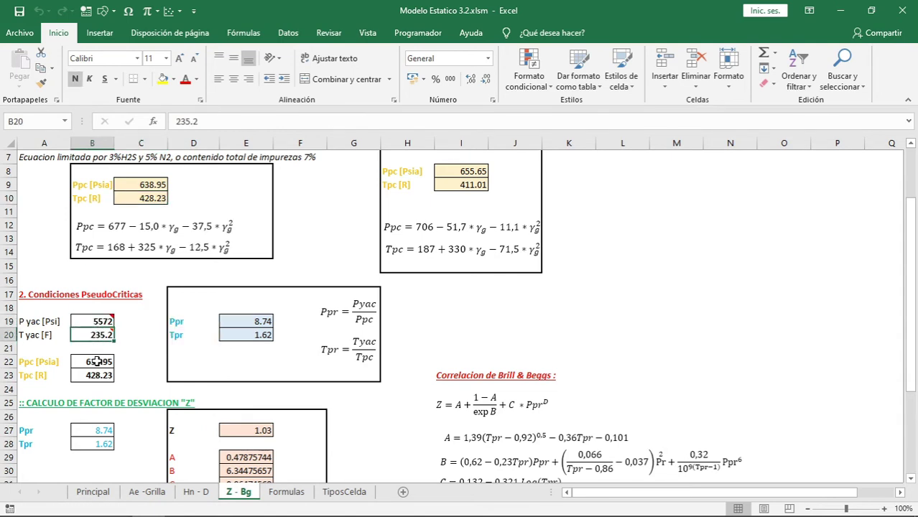
Compare the Ppc and Tpc inputs of section 2 with the Standing correlation results for unknown composition.
click(97, 362)
click(97, 374)
click(98, 362)
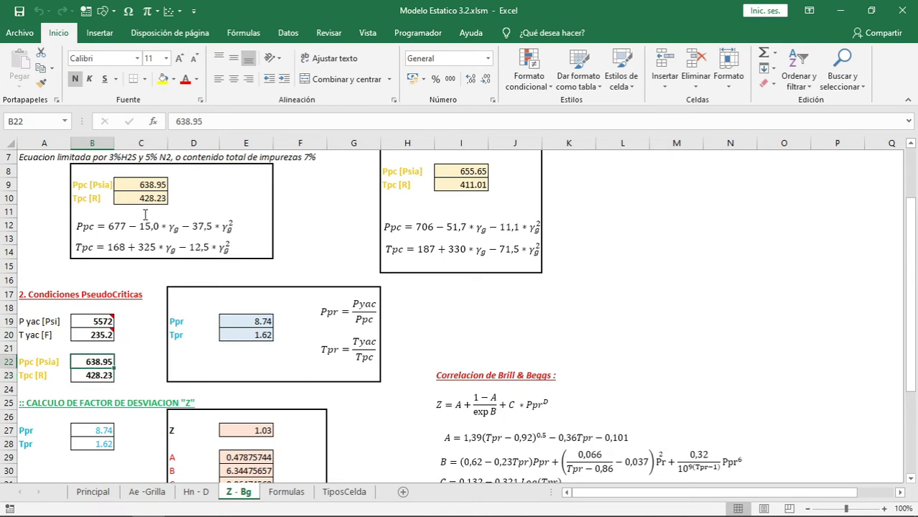
scroll(168, 204, up, 1)
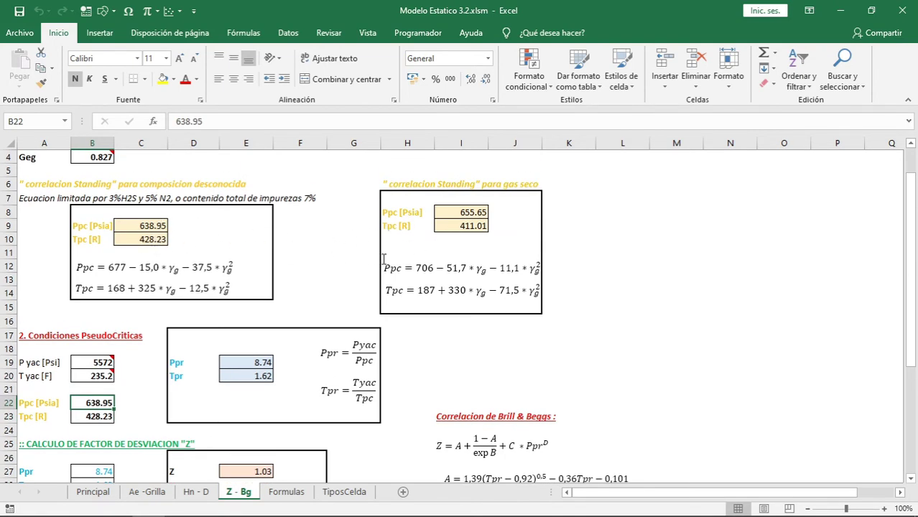
click(151, 227)
click(151, 242)
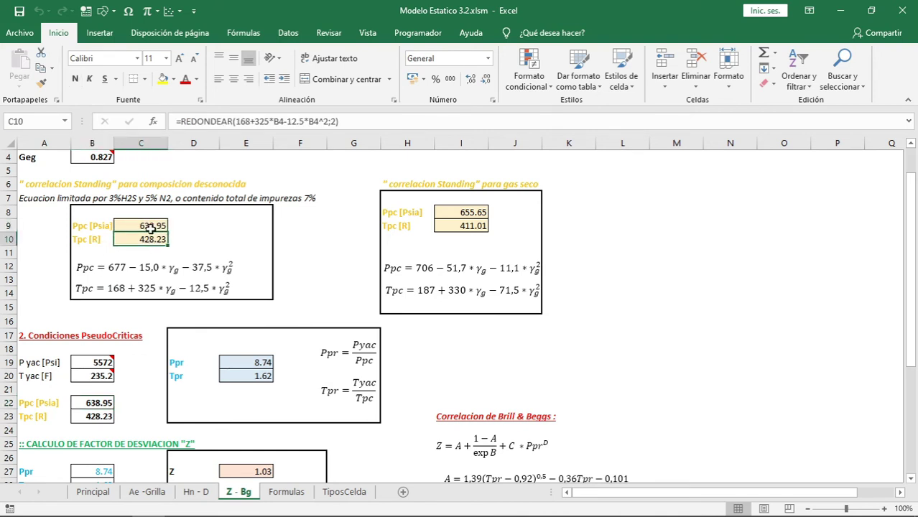
click(152, 227)
click(150, 250)
click(101, 404)
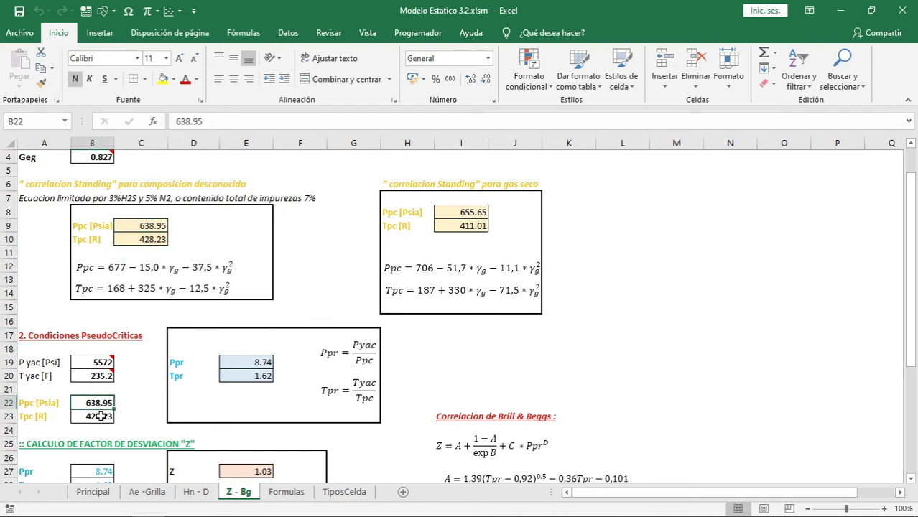
click(102, 416)
click(103, 403)
click(106, 417)
click(105, 404)
click(101, 415)
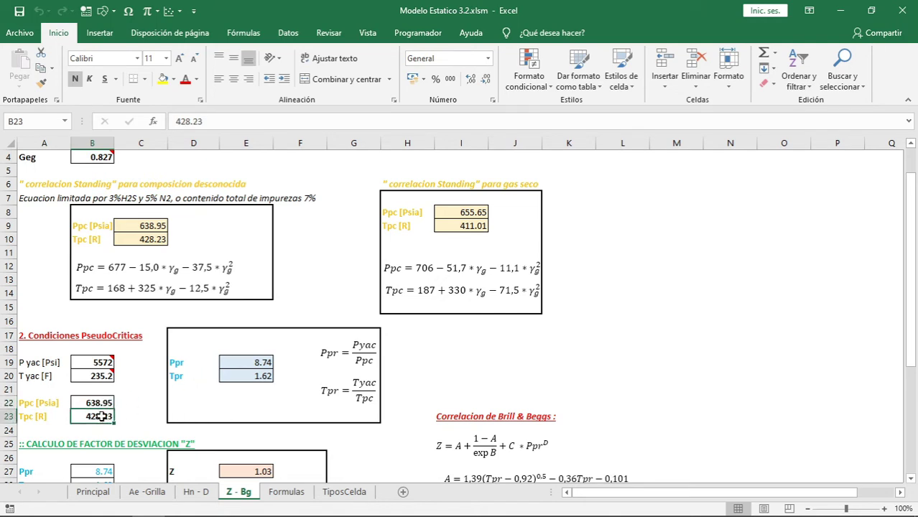
Examine the Ppr formula in section 2 and the Brill & Beggs calculation of the Z deviation factor.
click(243, 363)
scroll(244, 374, down, 3)
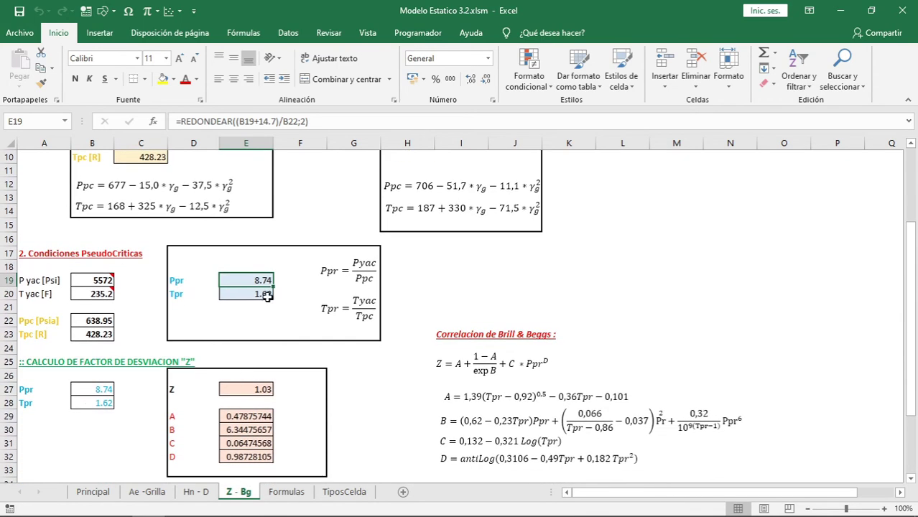
scroll(96, 334, down, 2)
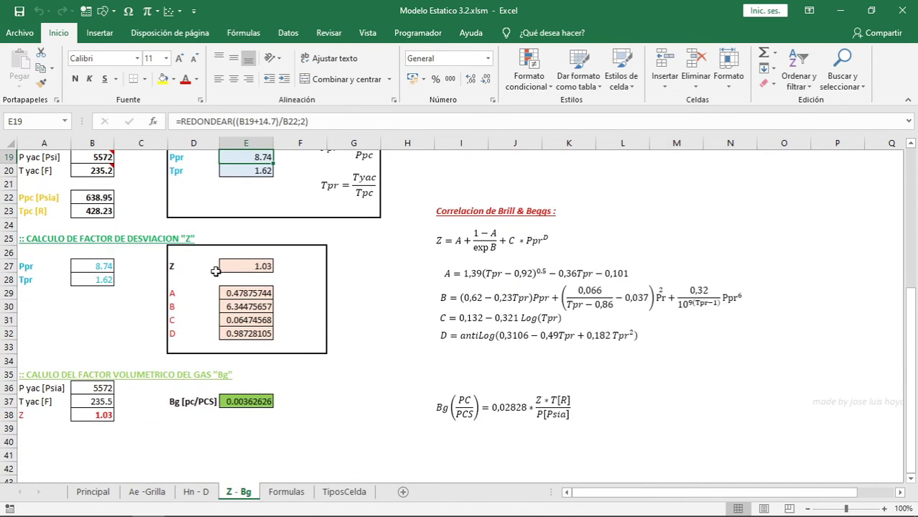
scroll(252, 260, down, 2)
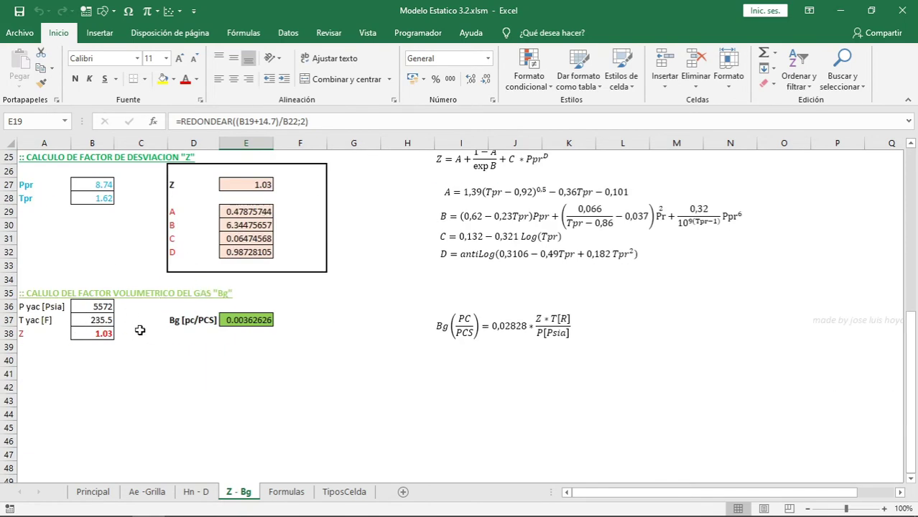
Examine the Z, P yac [Psia] and T yac [F] inputs of the gas volumetric factor Bg section.
click(76, 339)
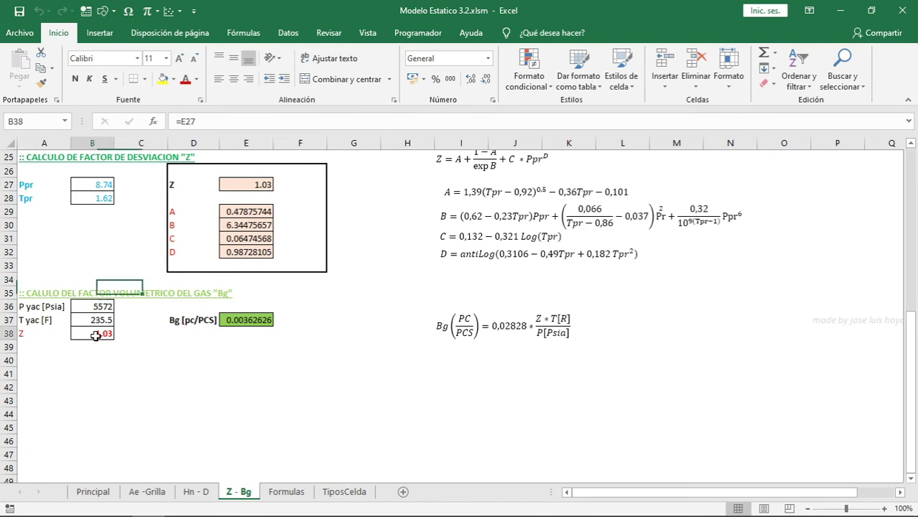
click(96, 305)
click(98, 322)
click(102, 307)
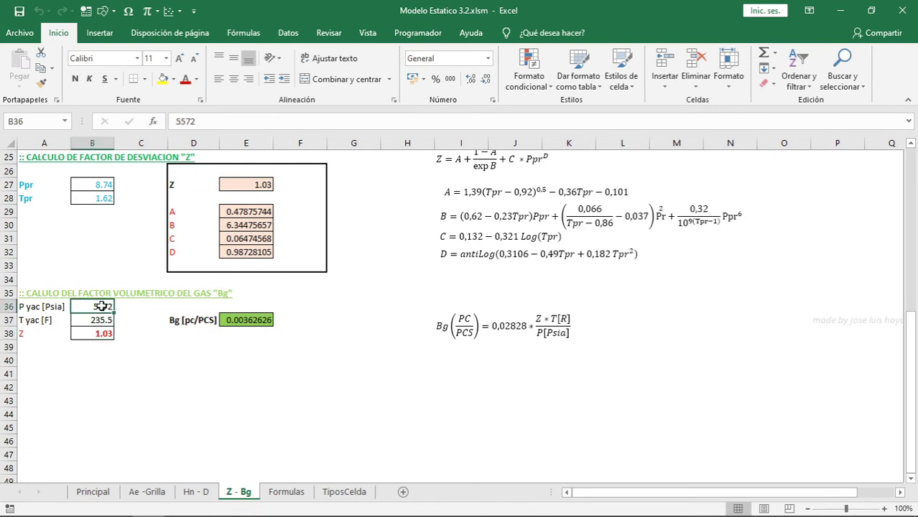
click(100, 321)
click(100, 307)
click(100, 321)
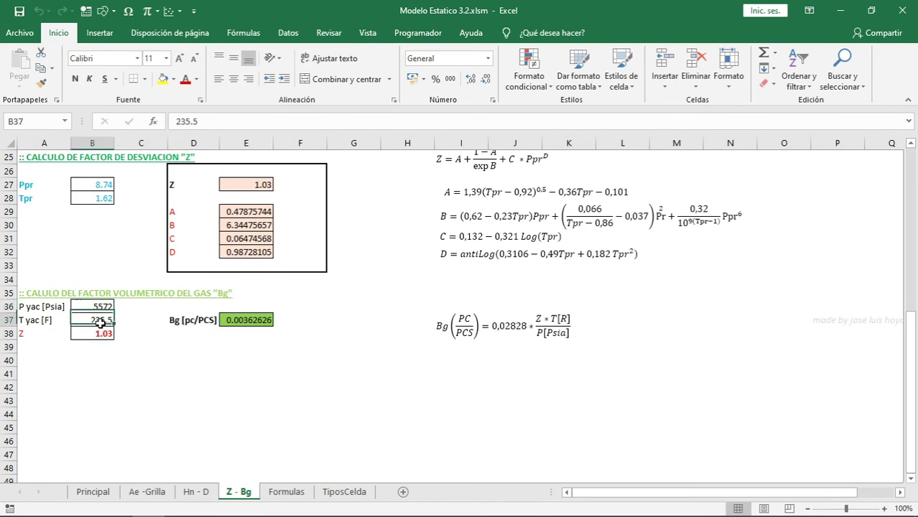
click(102, 306)
click(100, 321)
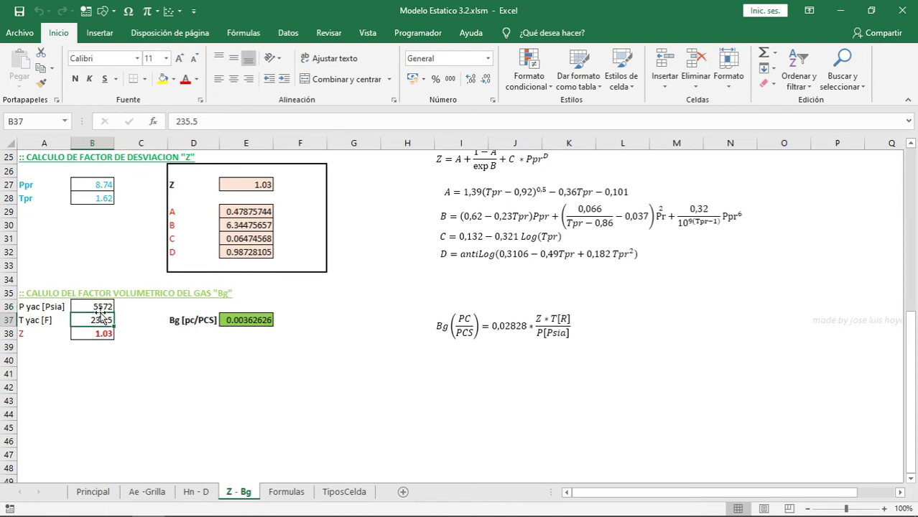
click(100, 307)
Compare the Bg section's pressure, temperature and Z with the calculations above, and check the Bg [pc/PCS] result.
scroll(100, 327, up, 1)
scroll(101, 327, up, 2)
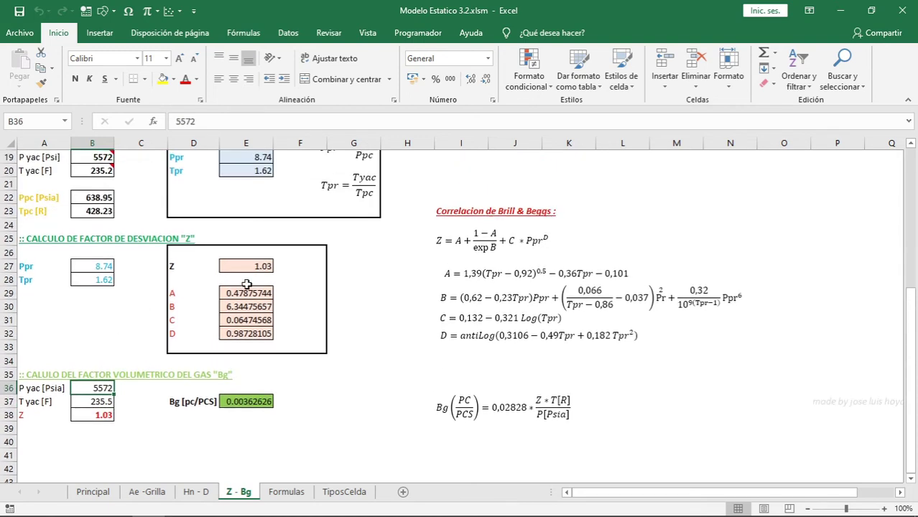
click(97, 403)
click(98, 392)
click(102, 416)
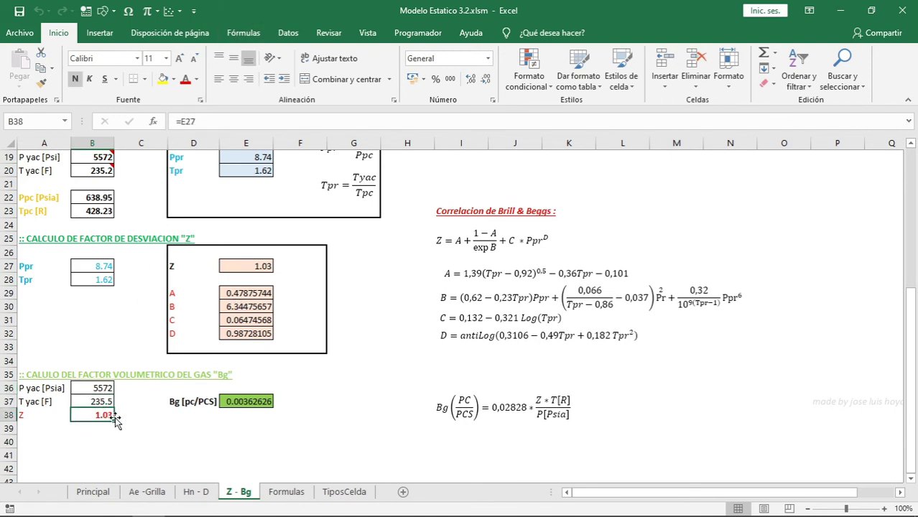
click(210, 406)
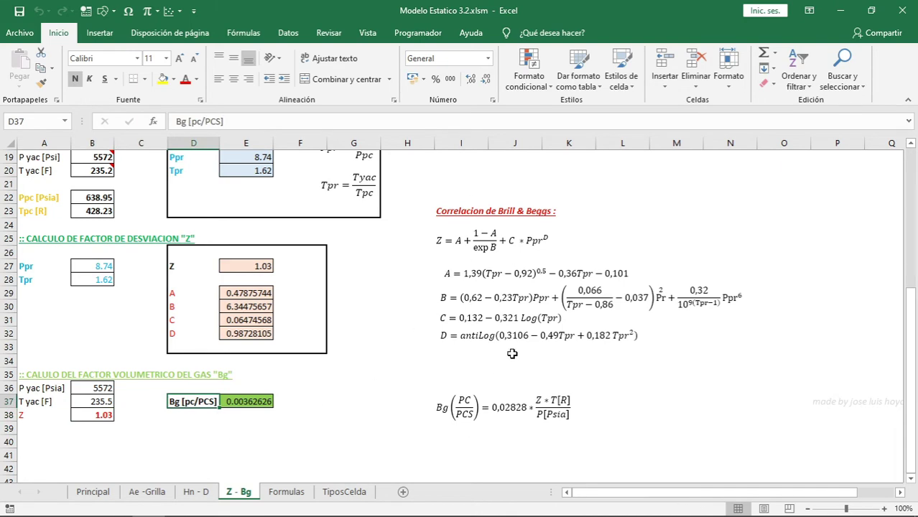
Review the gas and oil in-situ and produced volume equations on the Formulas sheet.
scroll(410, 327, up, 6)
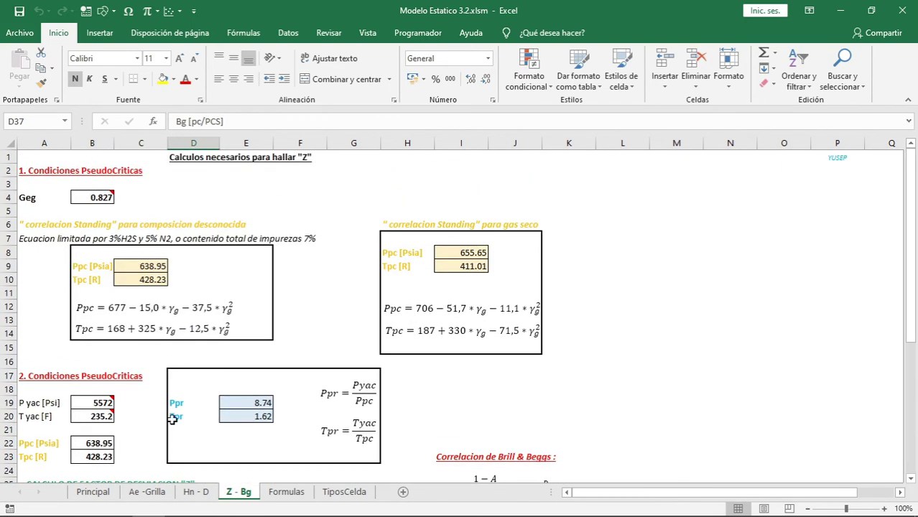
click(286, 492)
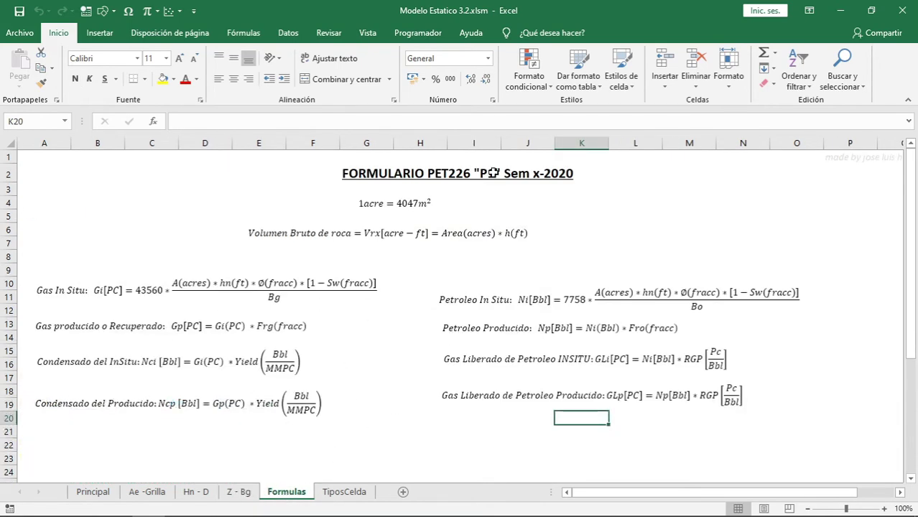
click(494, 173)
click(368, 172)
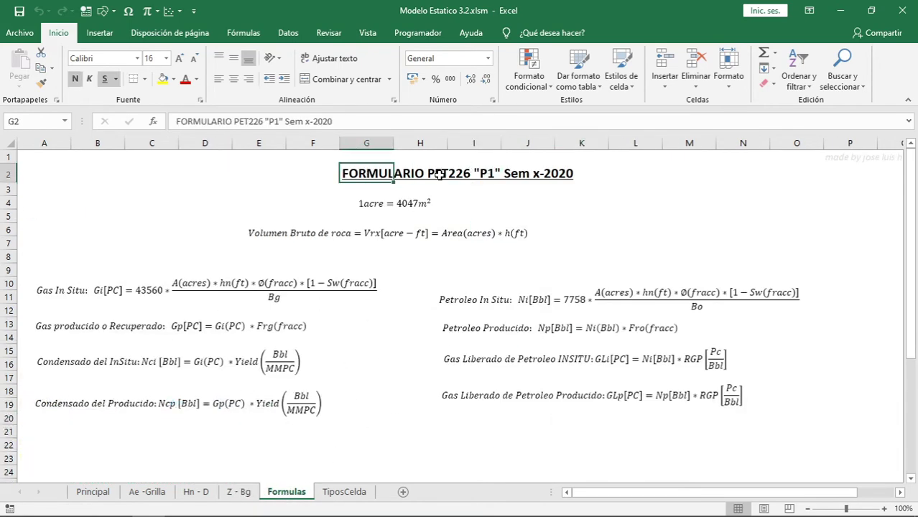
click(353, 375)
click(362, 406)
On the TiposCelda sheet, examine the CUADRADO cell table together with its square figure.
click(344, 492)
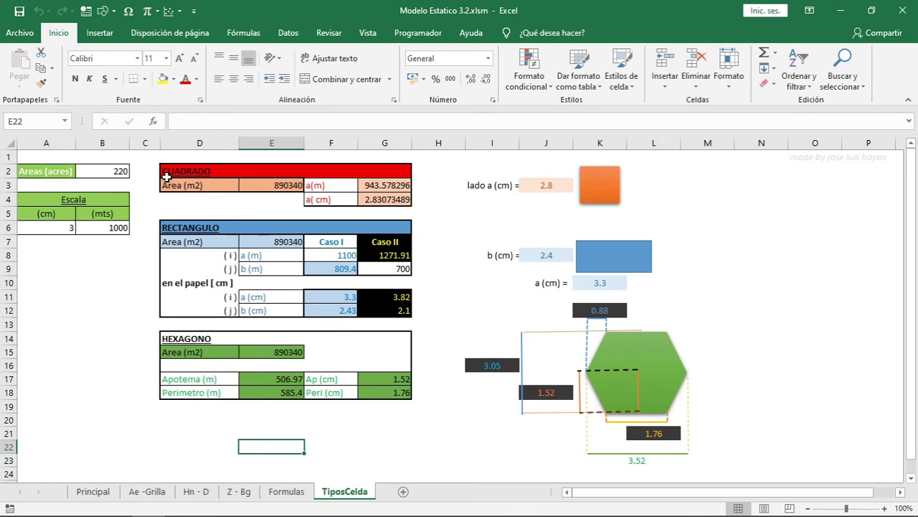
drag(657, 214, 166, 140)
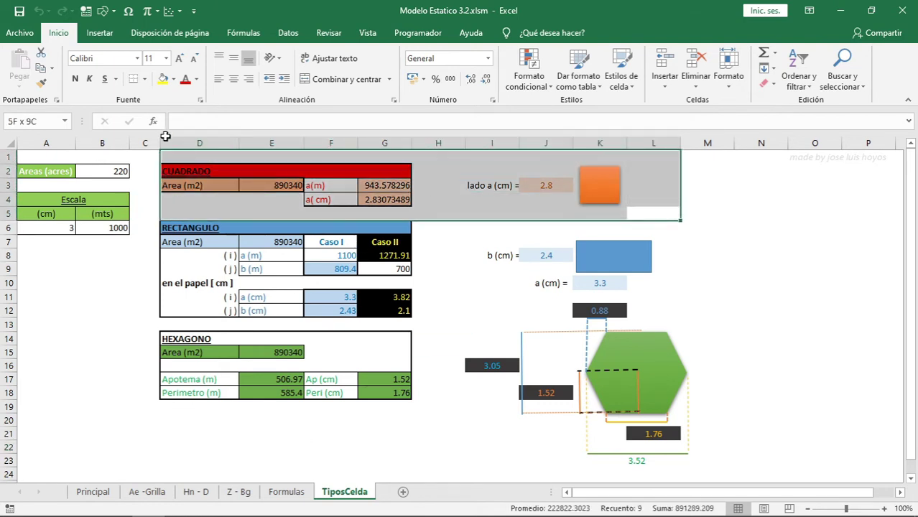
click(108, 282)
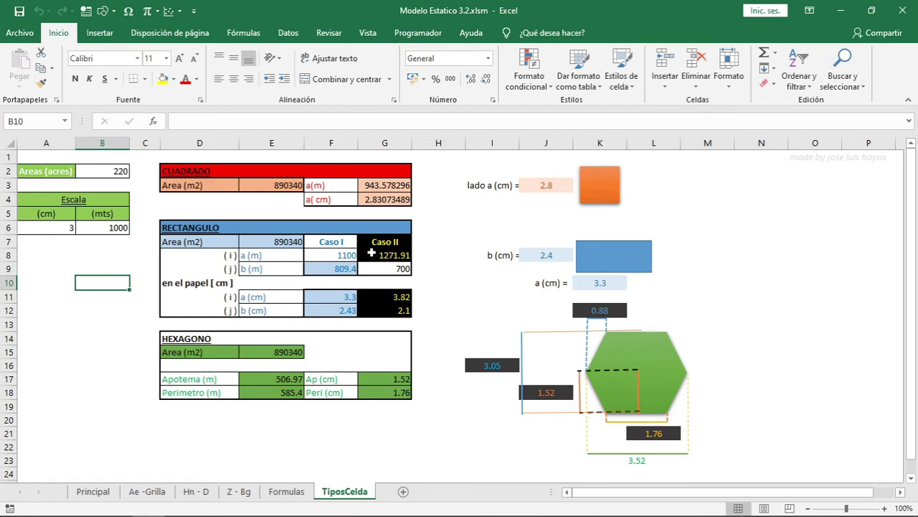
Examine Caso I of the RECTANGULO table: side a input, side b formula and the on-paper a and b dimensions.
drag(341, 244, 341, 310)
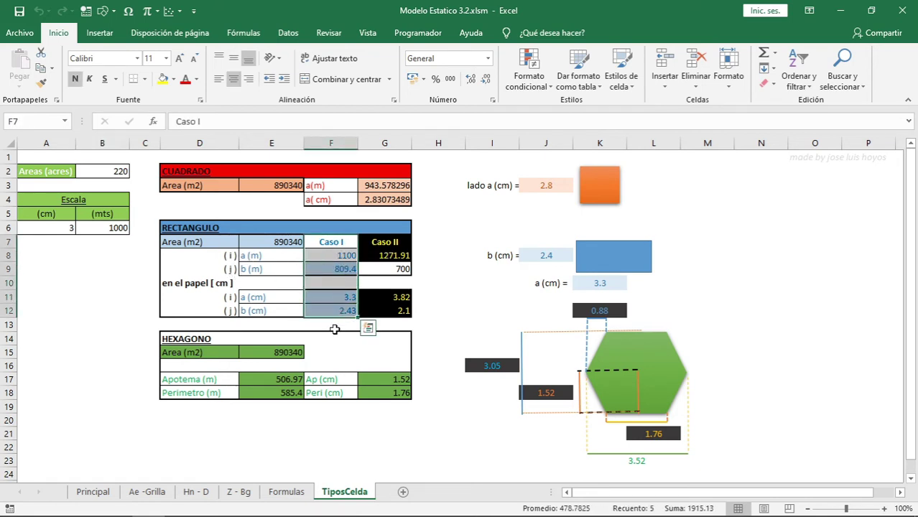
click(487, 265)
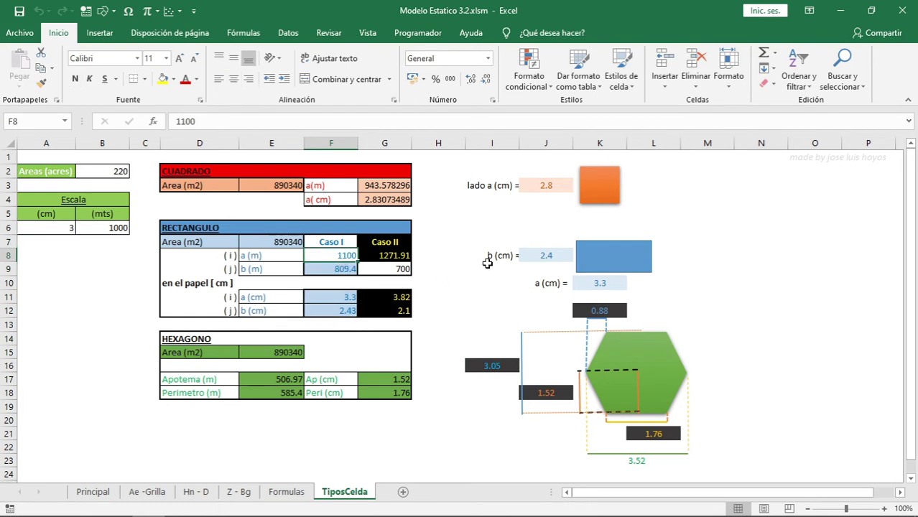
click(336, 255)
click(335, 270)
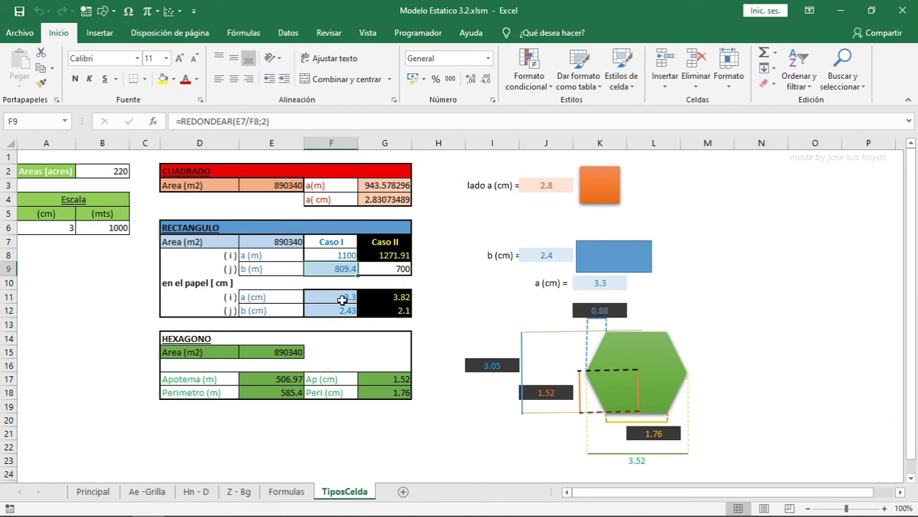
click(342, 298)
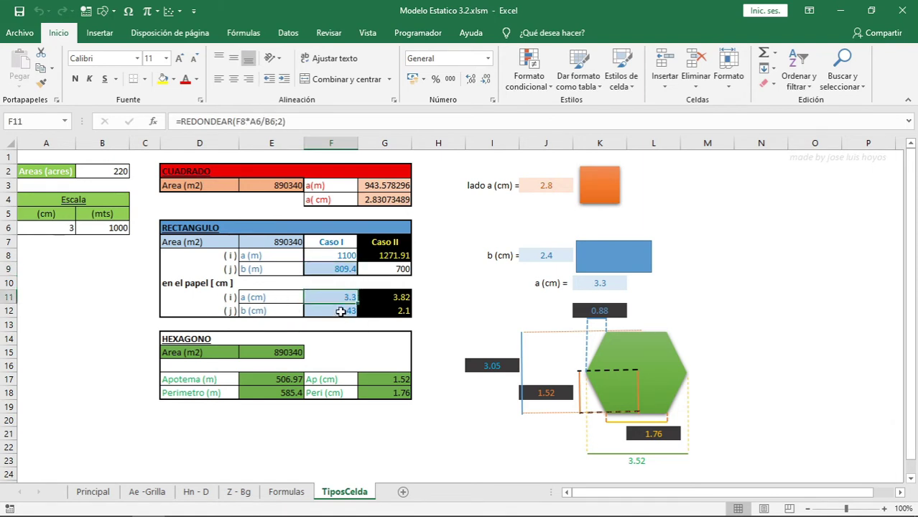
click(340, 310)
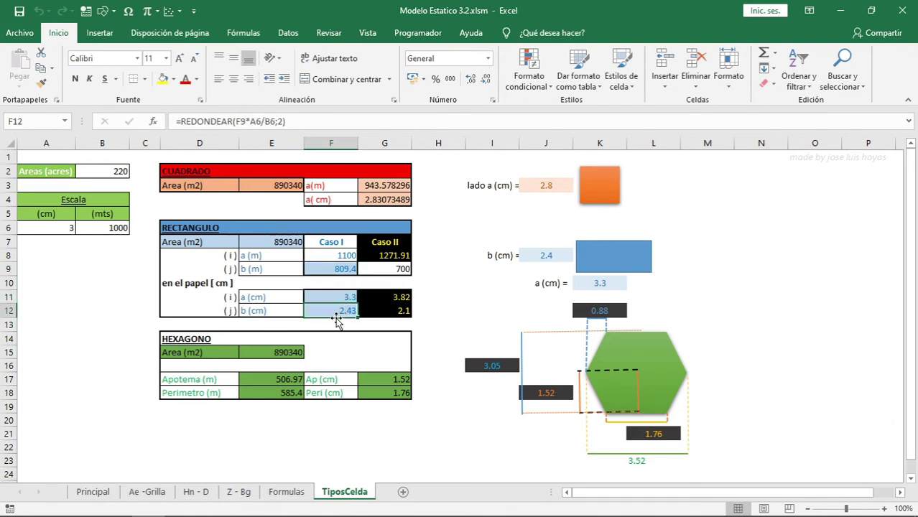
click(345, 300)
click(345, 310)
click(343, 297)
click(343, 310)
click(345, 297)
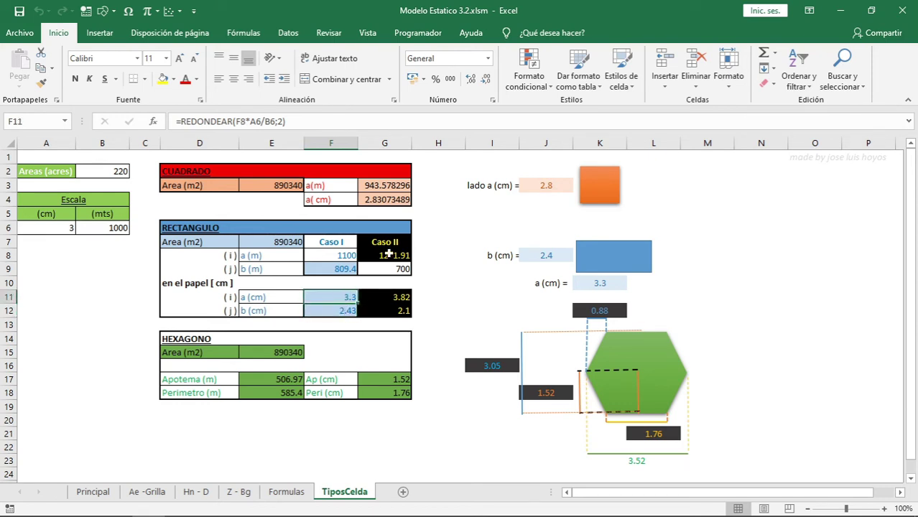
Examine Caso II of the RECTANGULO table: sides a and b in metres and their on-paper dimensions.
click(388, 254)
click(395, 268)
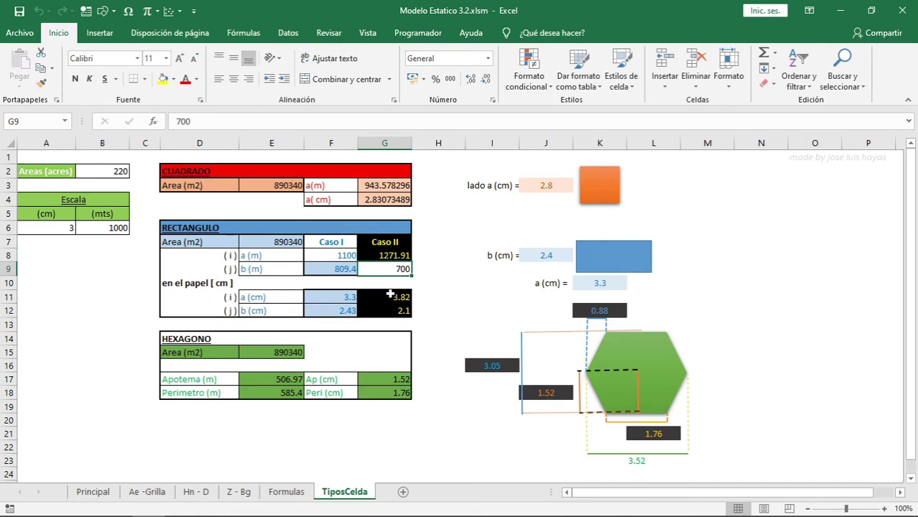
drag(388, 298, 388, 311)
click(452, 288)
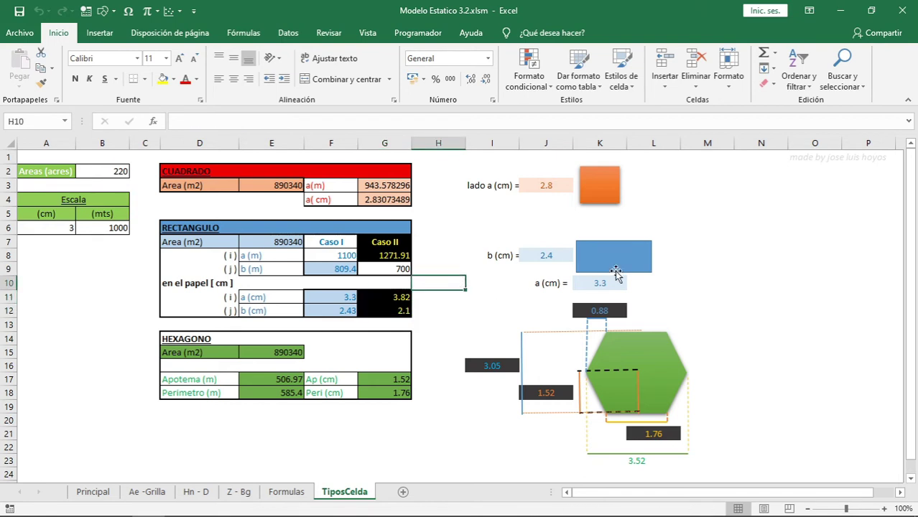
click(456, 313)
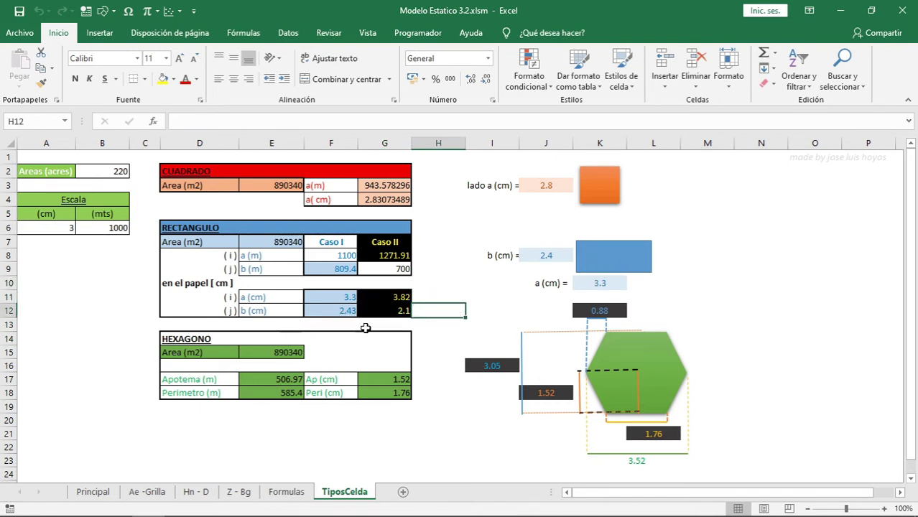
Examine the apothem and perimeter values of the HEXAGONO table and the dimensioned hexagon figure.
click(392, 402)
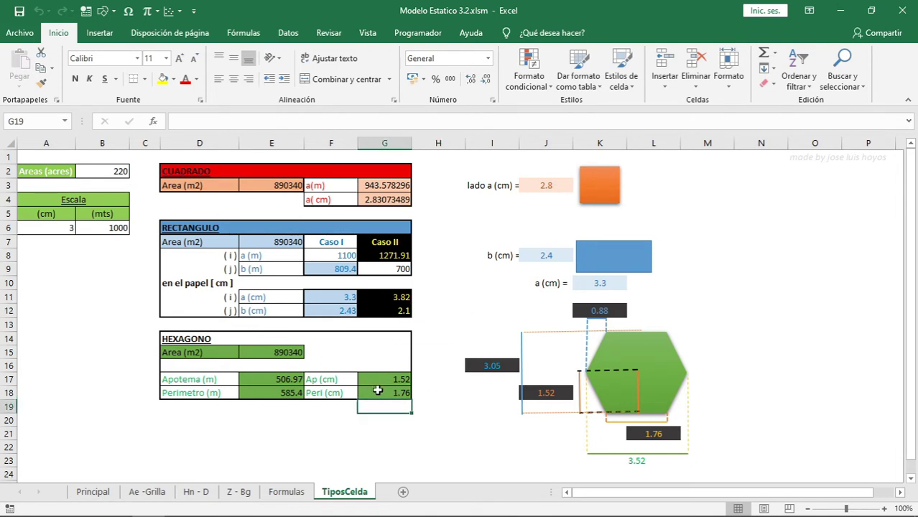
click(297, 445)
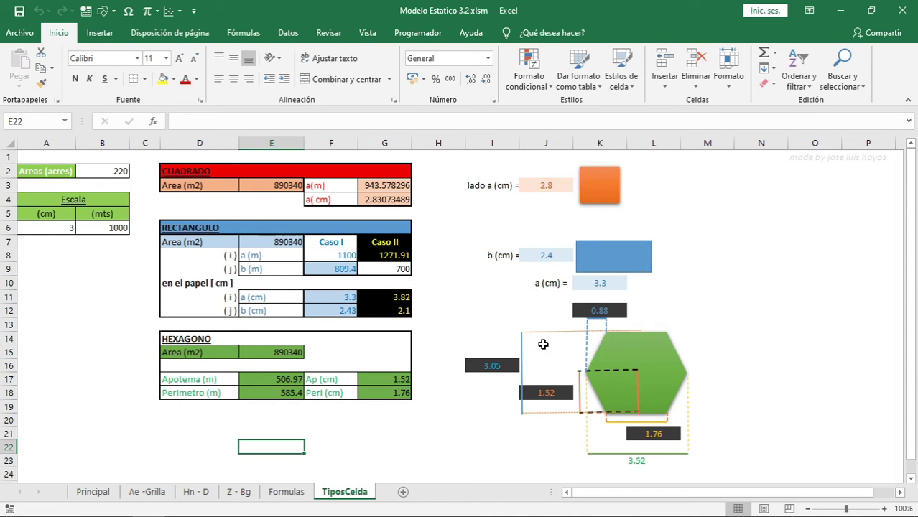
scroll(543, 345, down, 1)
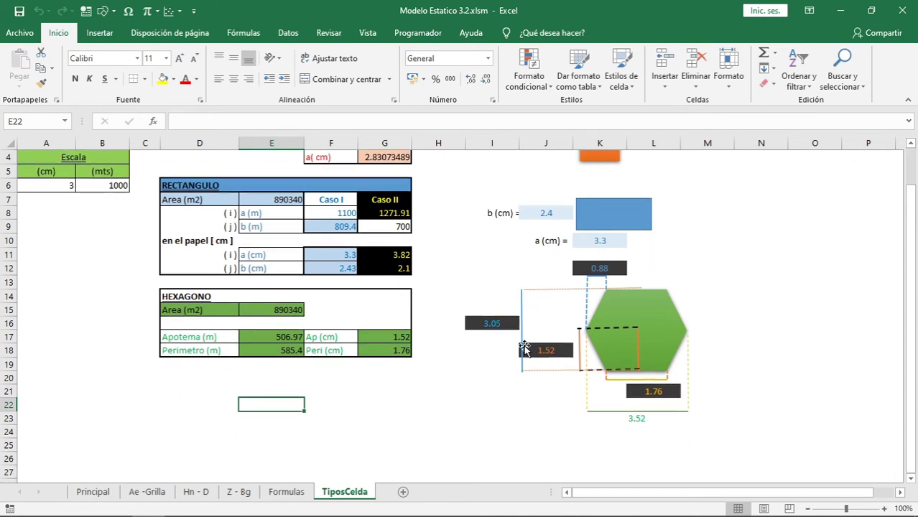
Draw a hexagon shape about 2.9 cm high and 3 cm wide below the HEXAGONO table.
click(396, 405)
click(102, 12)
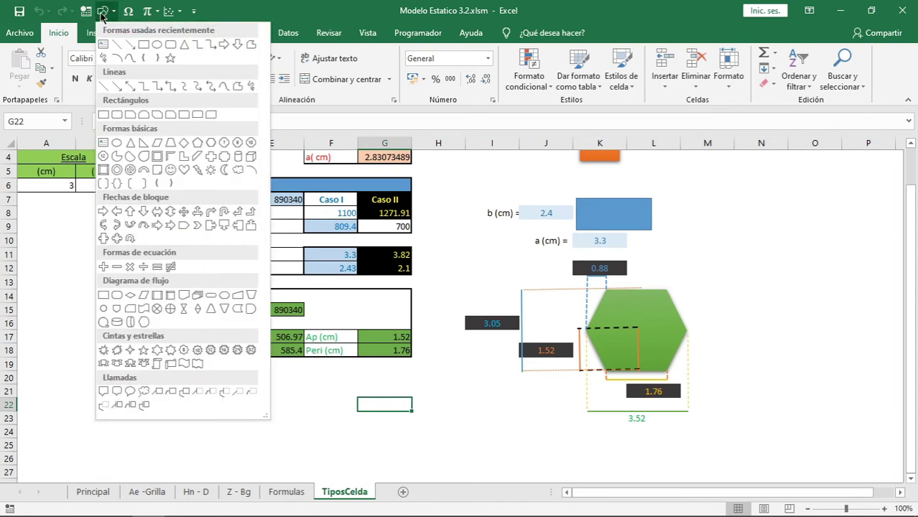
click(209, 143)
scroll(319, 216, down, 5)
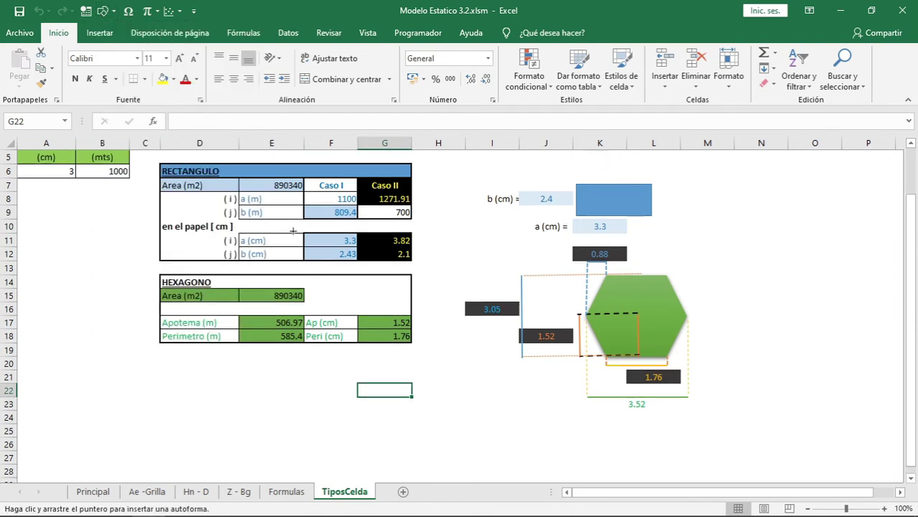
drag(319, 215, 395, 290)
scroll(441, 293, up, 4)
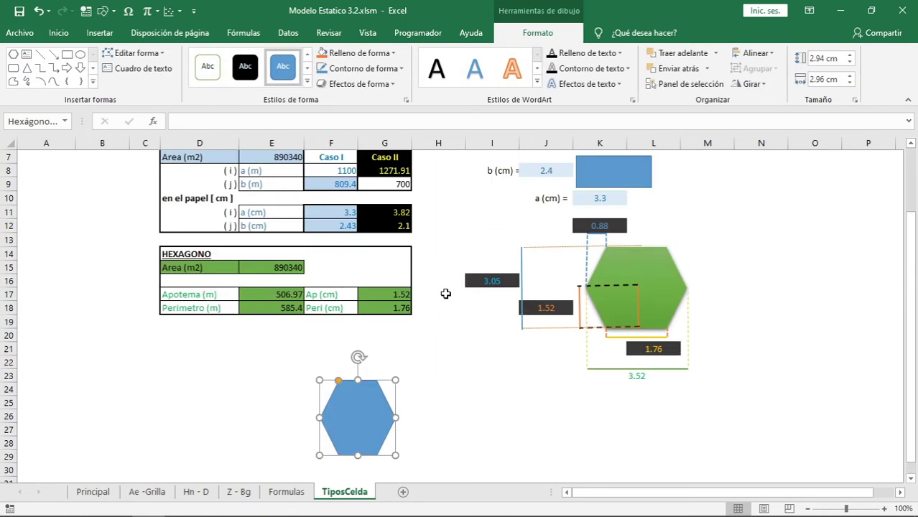
Set the new hexagon's height to 3 cm.
scroll(445, 340, up, 2)
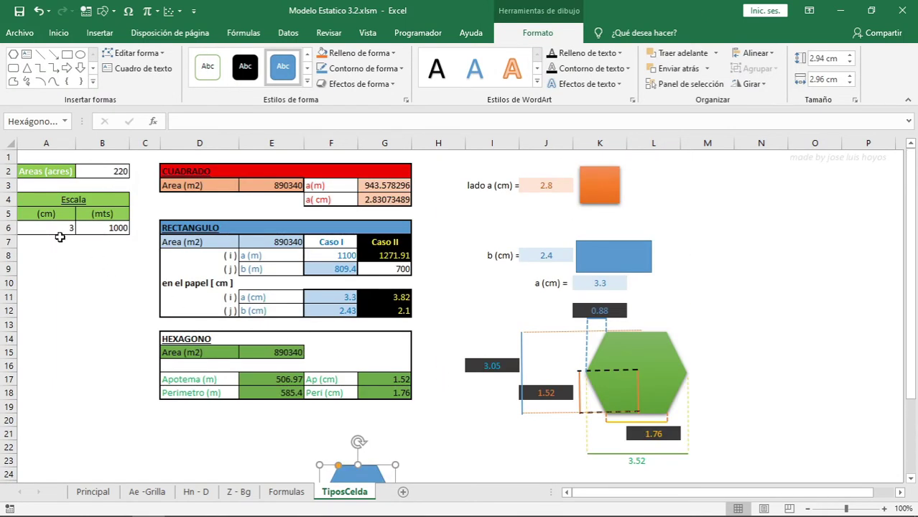
scroll(582, 323, down, 1)
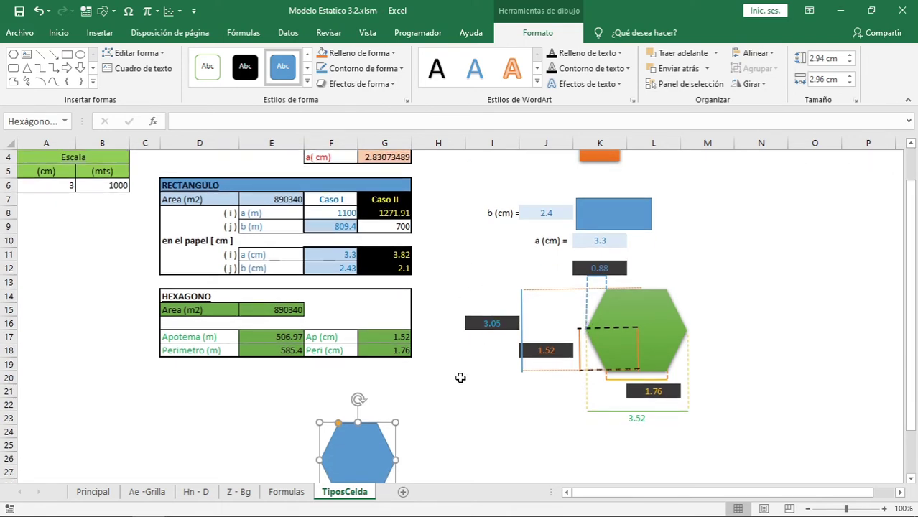
scroll(460, 378, down, 1)
click(818, 57)
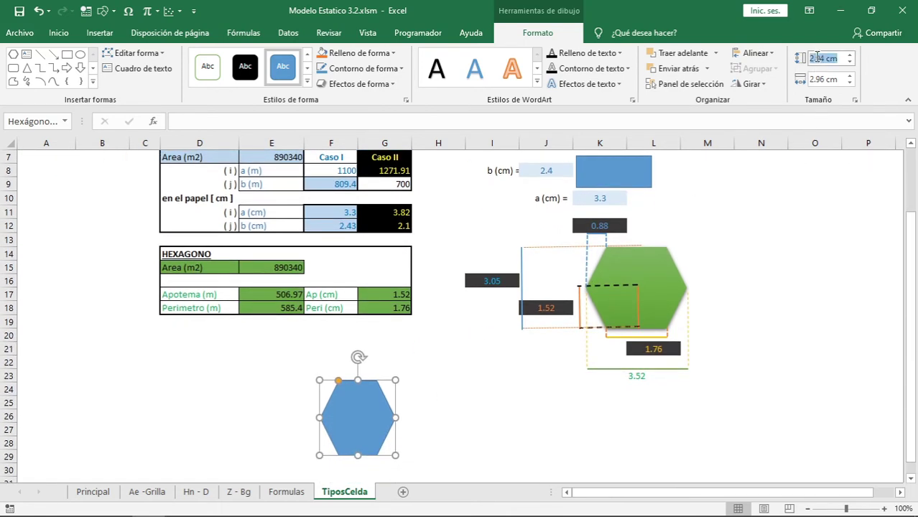
text(3)
key(Return)
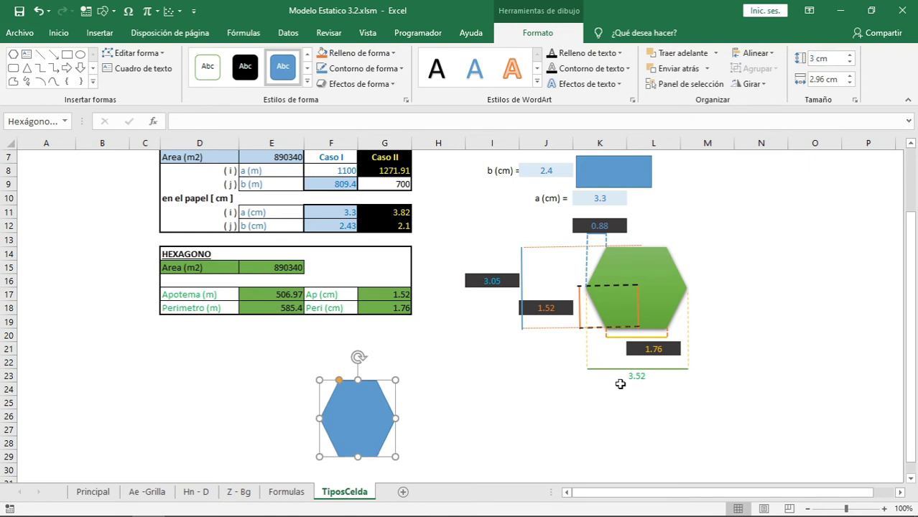
Set the new hexagon's width to 3.52 cm and its height to 3.05 cm.
click(817, 78)
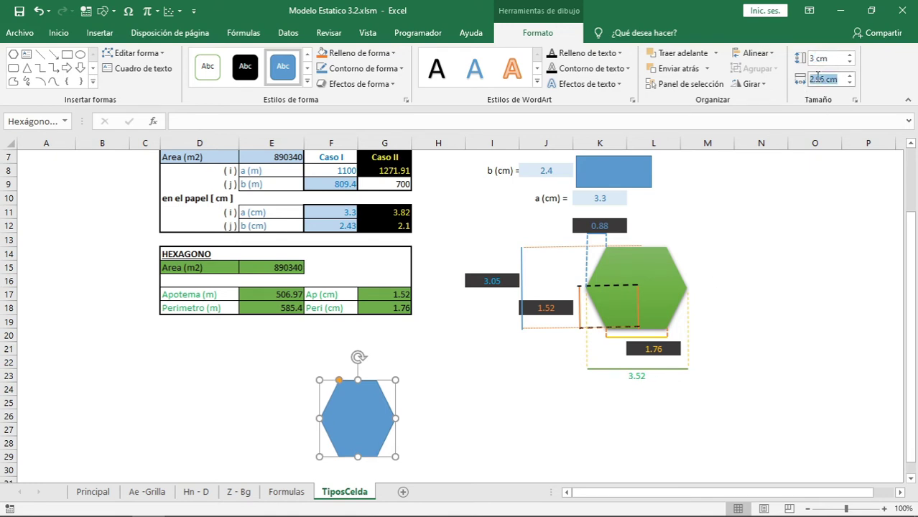
text(3.52)
click(819, 58)
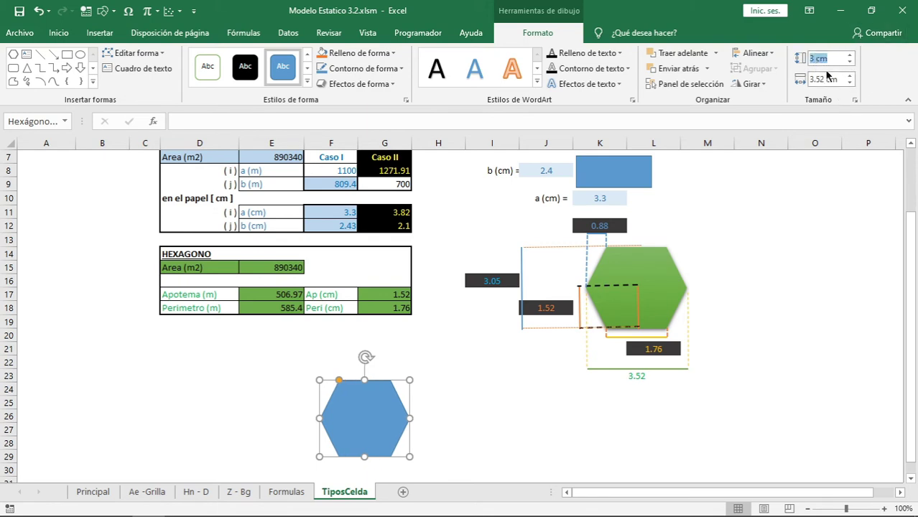
text(3.05)
key(Return)
Apply the white-filled, green-outlined shape style to the new hexagon.
scroll(513, 298, down, 1)
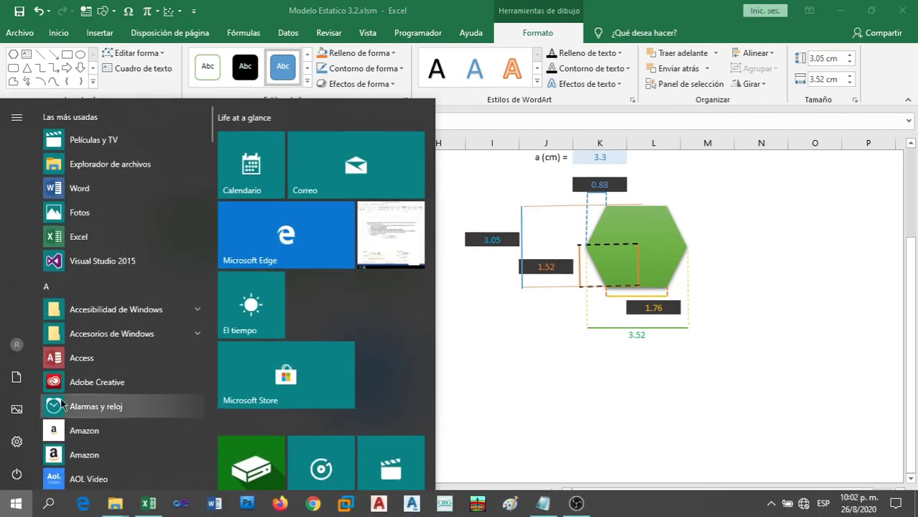
click(212, 75)
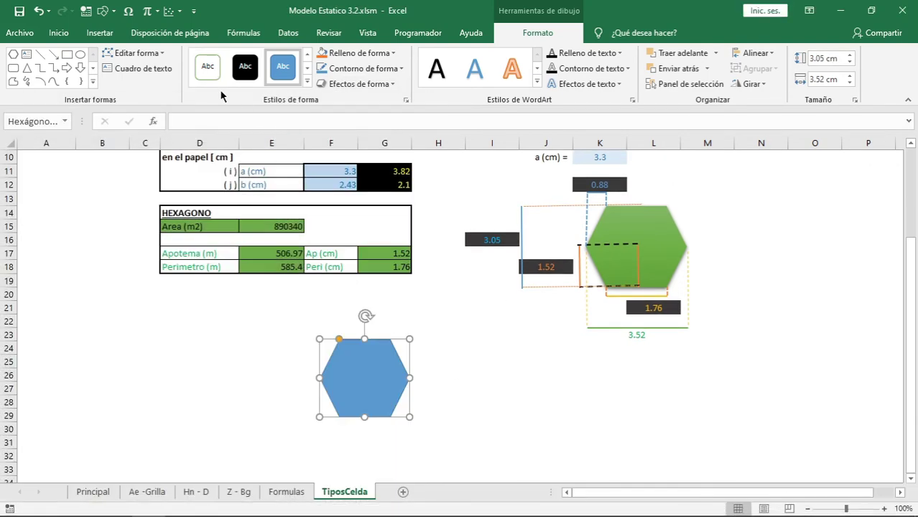
click(207, 66)
click(476, 357)
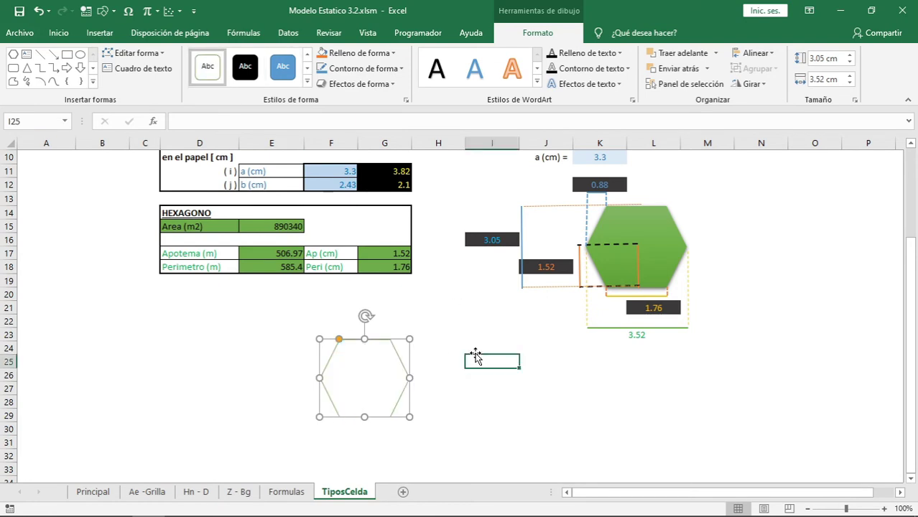
Duplicate the outlined hexagon and place the copy directly beneath the original so their horizontal edges coincide.
click(401, 377)
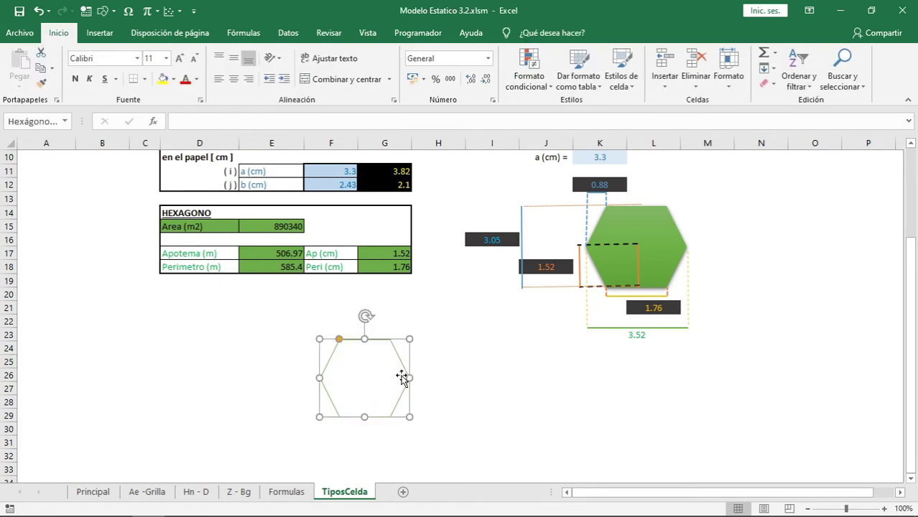
drag(404, 388, 467, 409)
scroll(466, 410, down, 2)
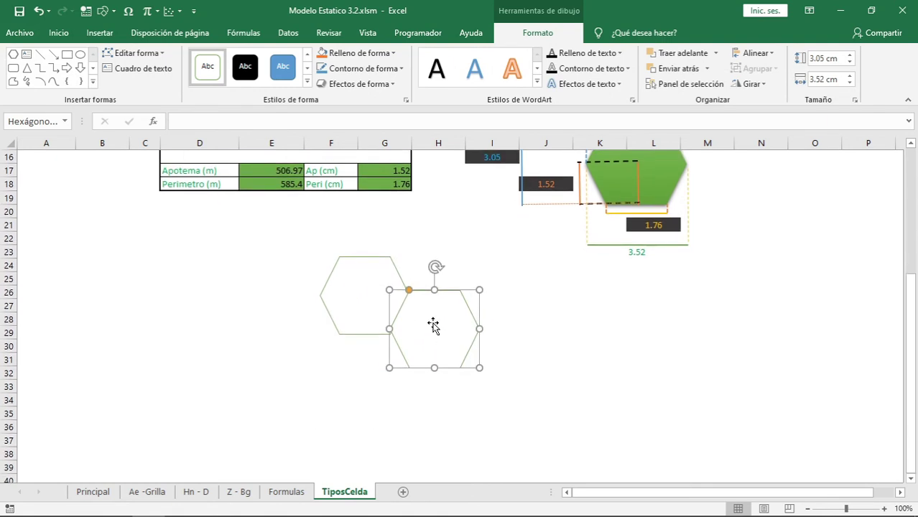
drag(434, 324, 364, 368)
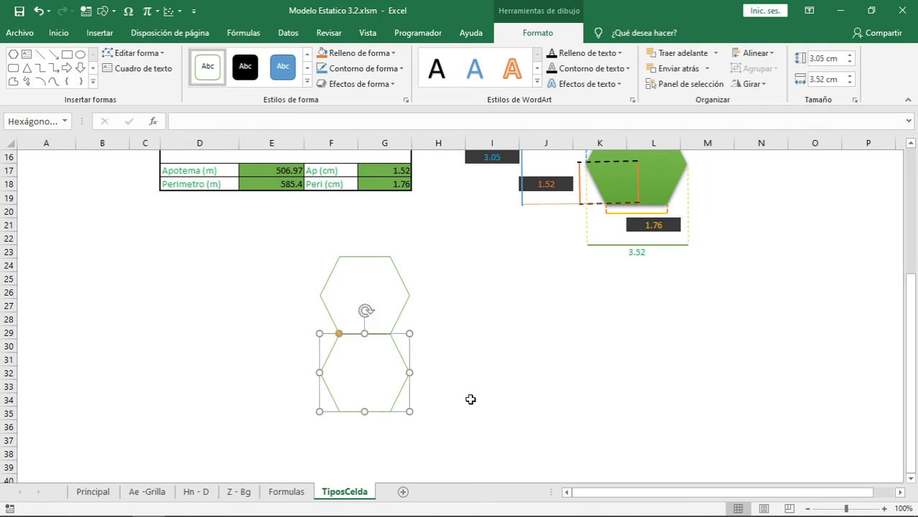
Duplicate the lower hexagon and align the copy precisely beneath it as the third cell of the column.
key(ctrl+d)
scroll(487, 369, down, 2)
click(489, 370)
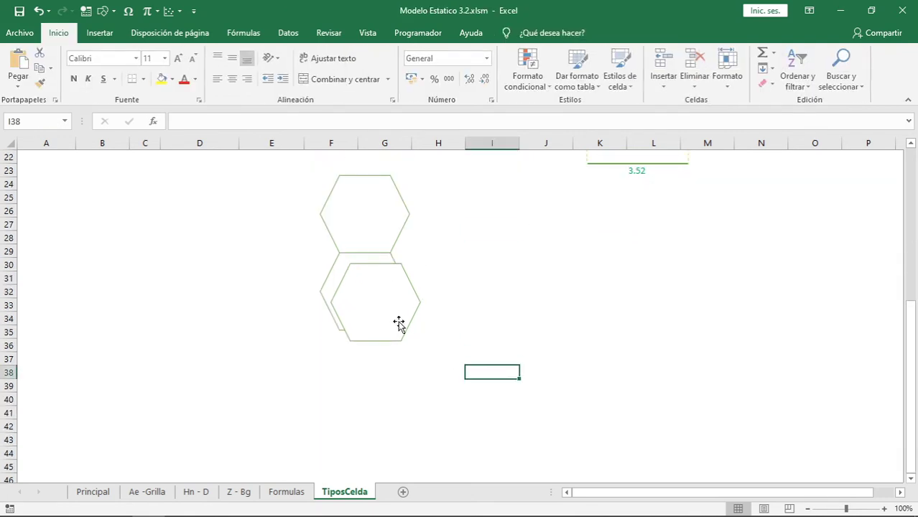
mouse_move(400, 324)
mouse_down()
mouse_move(383, 385)
mouse_move(388, 379)
mouse_up()
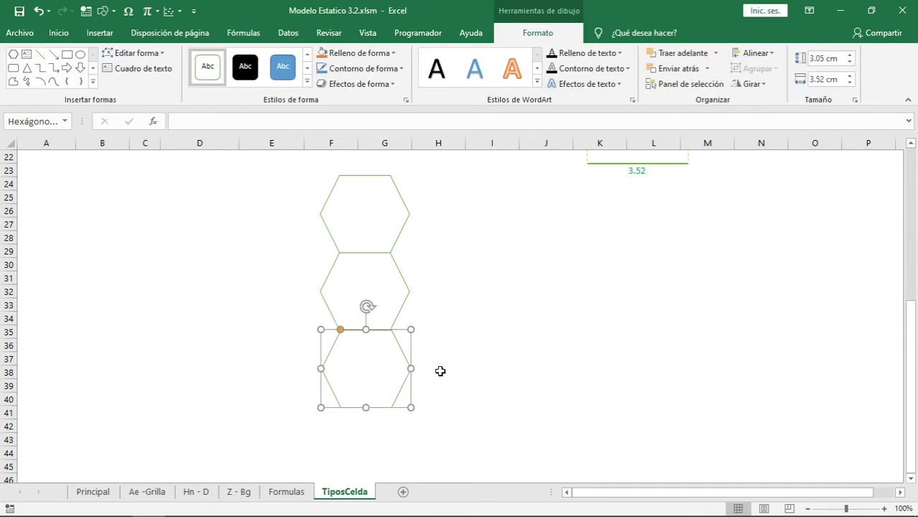
key(Left)
key(Left)
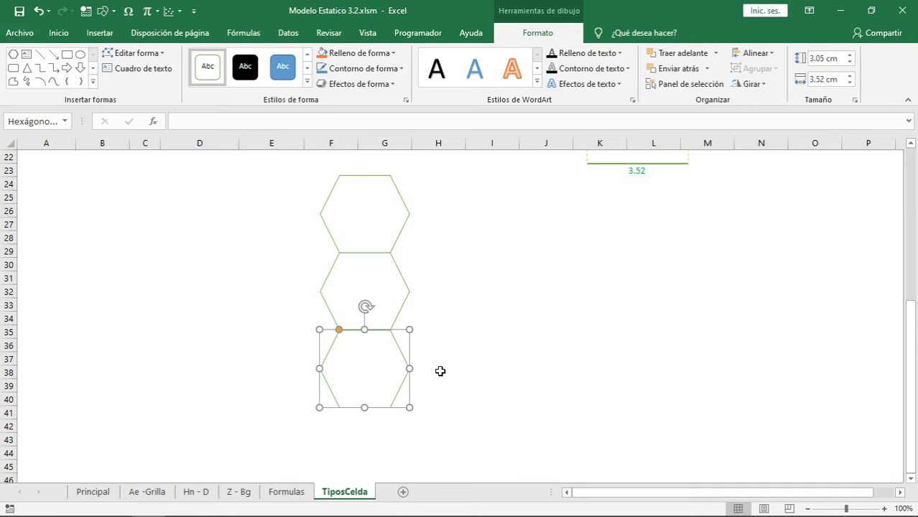
key(Up)
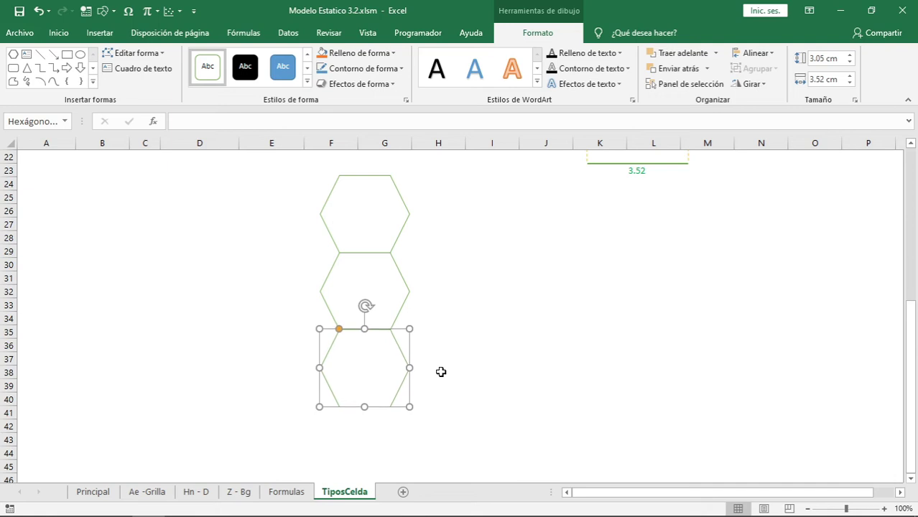
click(441, 372)
Duplicate all three hexagons together and fit the copies as an adjoining second column, offset half a cell downward.
click(377, 328)
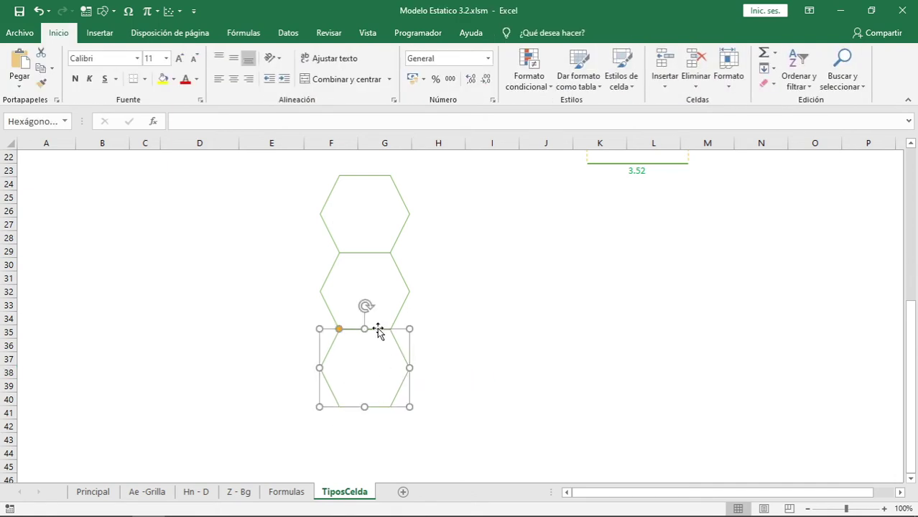
shift+click(389, 273)
shift+click(379, 215)
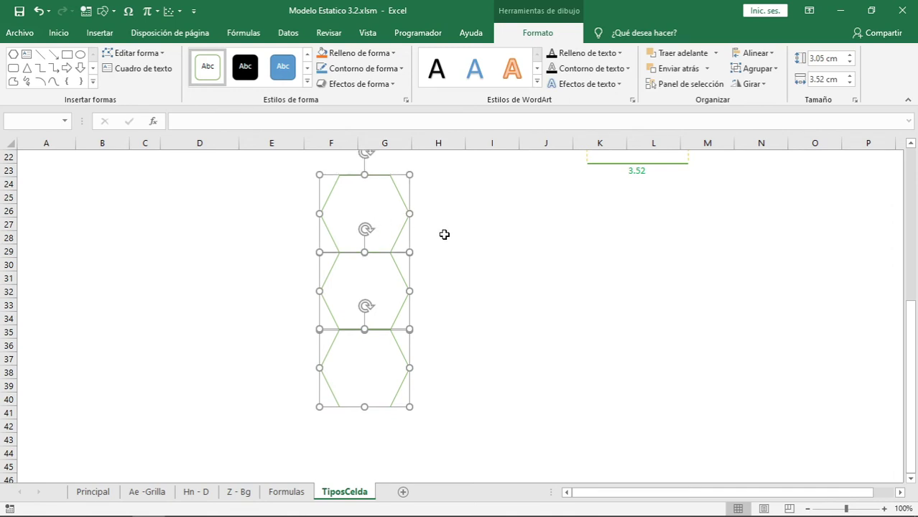
key(ctrl+d)
drag(395, 293, 457, 321)
click(570, 318)
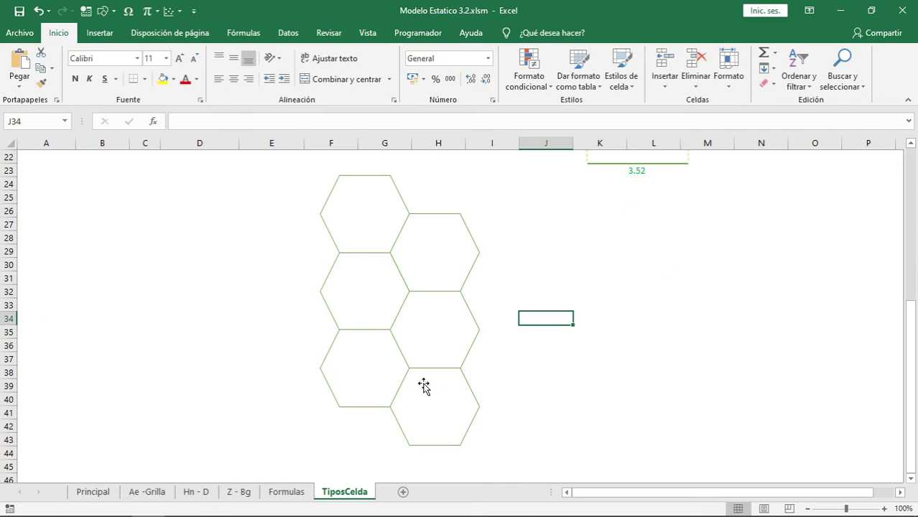
Move the Hn - D sheet ahead of Ae -Grilla and return to the Principal sheet.
scroll(424, 386, up, 7)
click(454, 311)
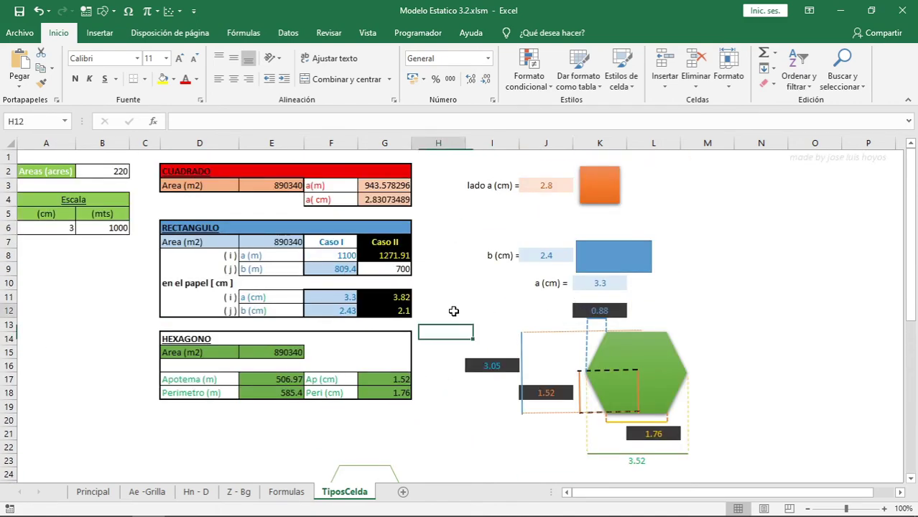
click(294, 493)
click(196, 493)
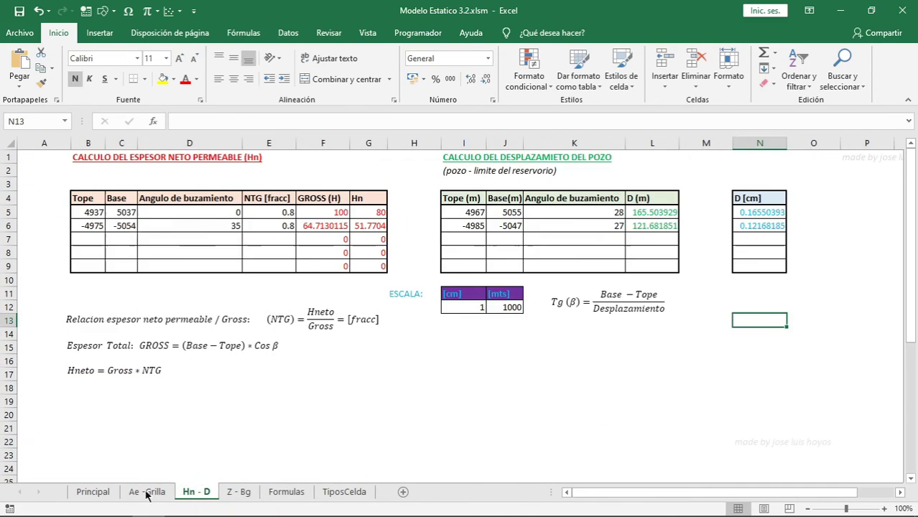
drag(147, 496, 144, 496)
click(97, 494)
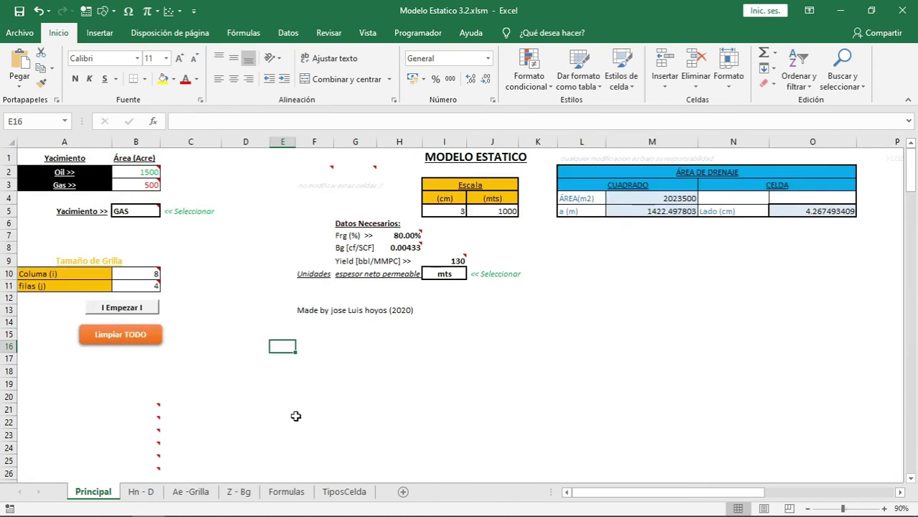
Switch to the PET226.txt notes in Notepad.
key(alt+Tab)
key(alt+Tab)
key(alt+Tab)
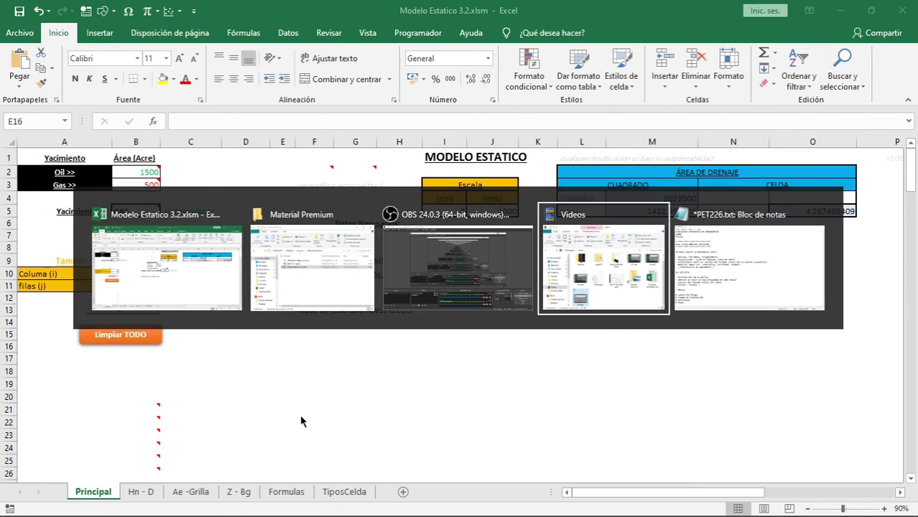
key(alt+Tab)
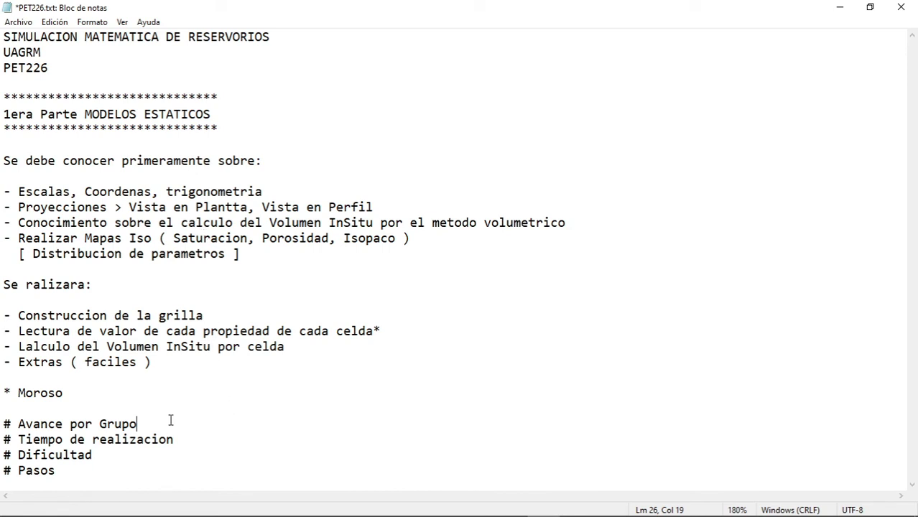
Review the Avance por Grupo line, the prerequisite topics and the list of tasks under Se ralizara.
drag(157, 423, 18, 423)
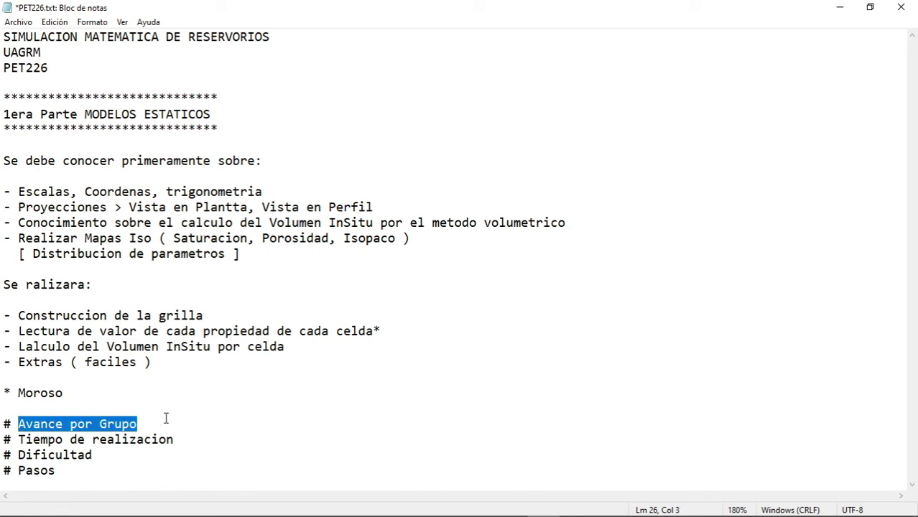
drag(152, 362, 2, 302)
click(262, 257)
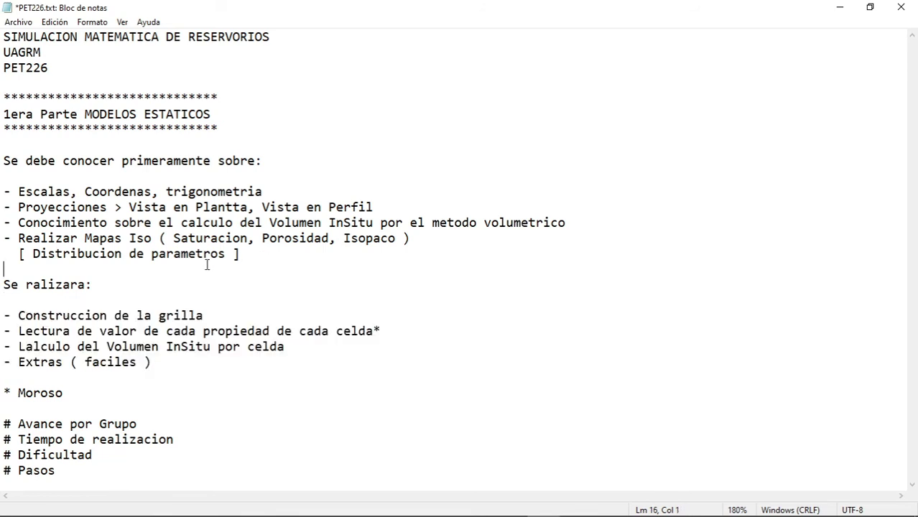
drag(204, 262, 213, 377)
click(13, 178)
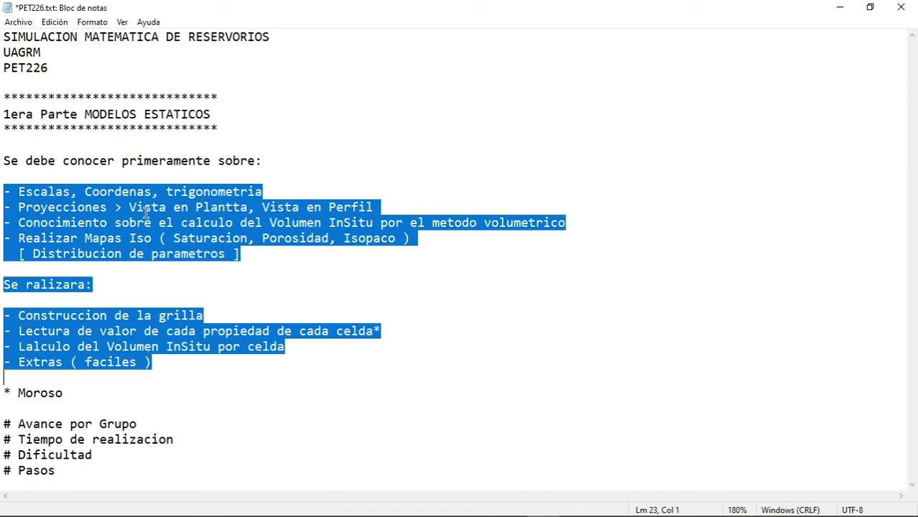
click(232, 290)
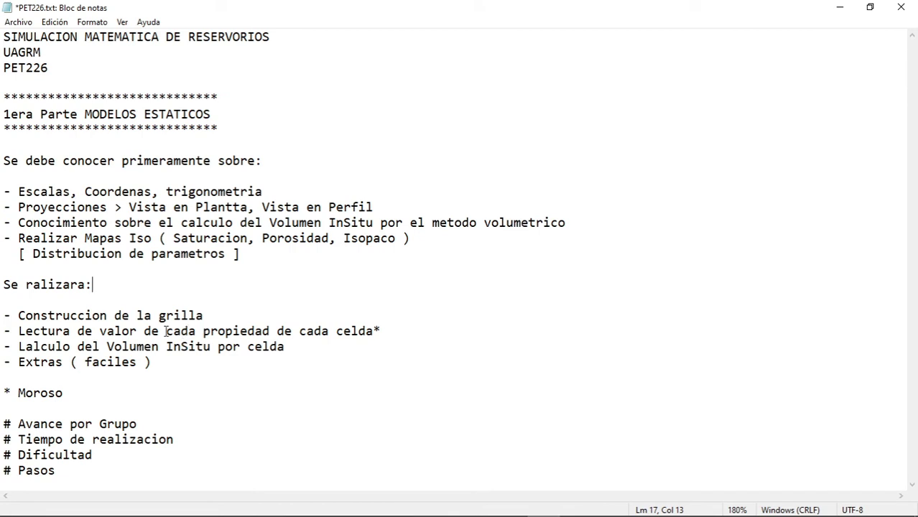
Examine the prerequisites Escalas, Coordenas, trigonometria and Proyecciones, highlighting the terms one by one.
click(17, 192)
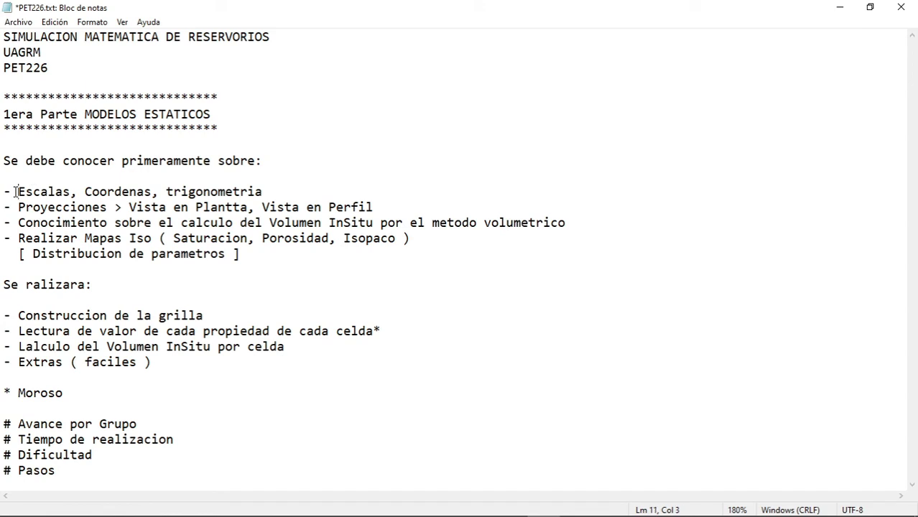
click(52, 181)
drag(18, 192, 152, 192)
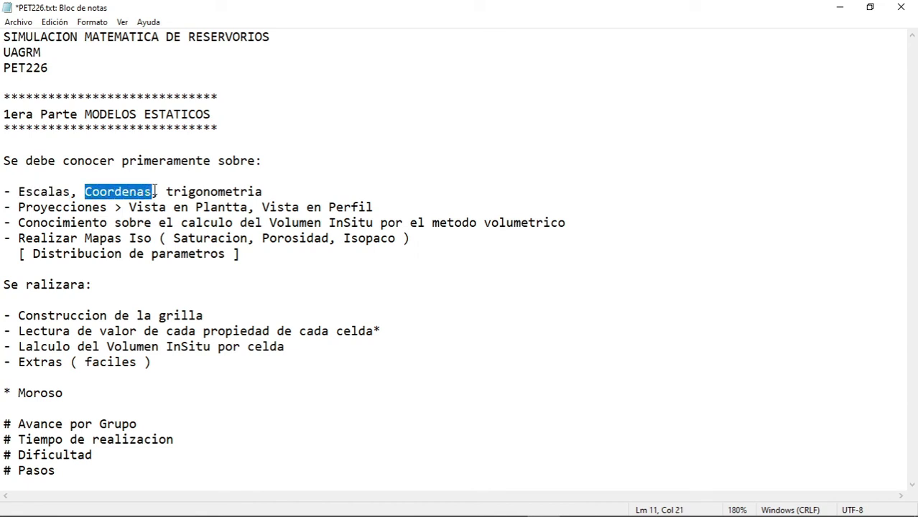
click(167, 181)
click(164, 192)
double_click(231, 192)
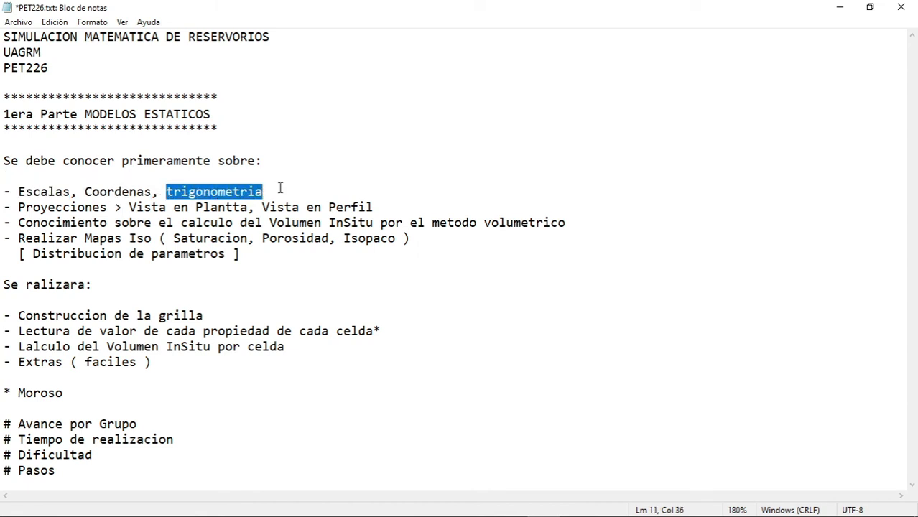
click(299, 194)
drag(18, 207, 108, 206)
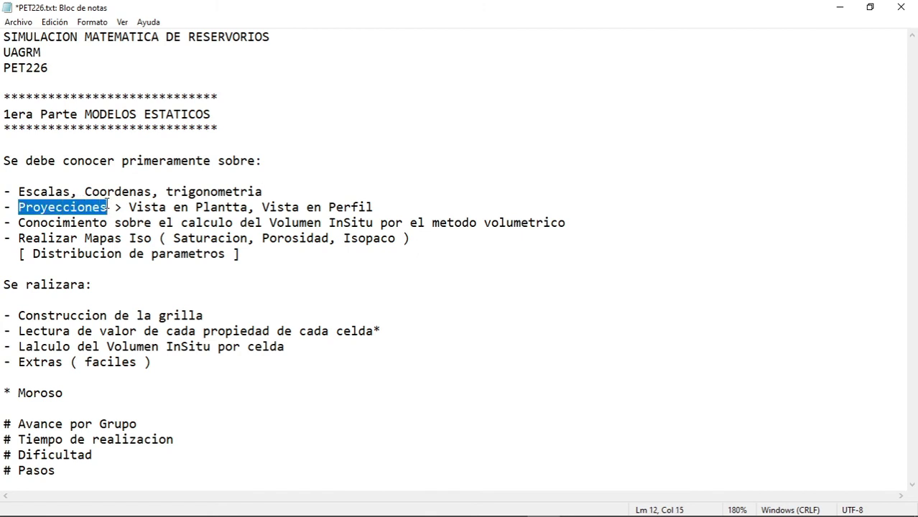
click(19, 208)
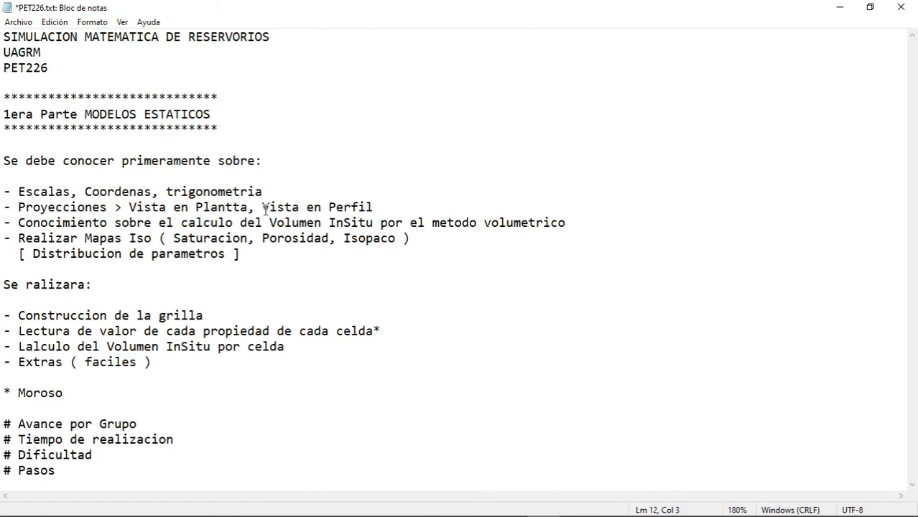
Correct the misspelled "Plantta" to "Planta" in the Proyecciones line.
drag(262, 207, 373, 207)
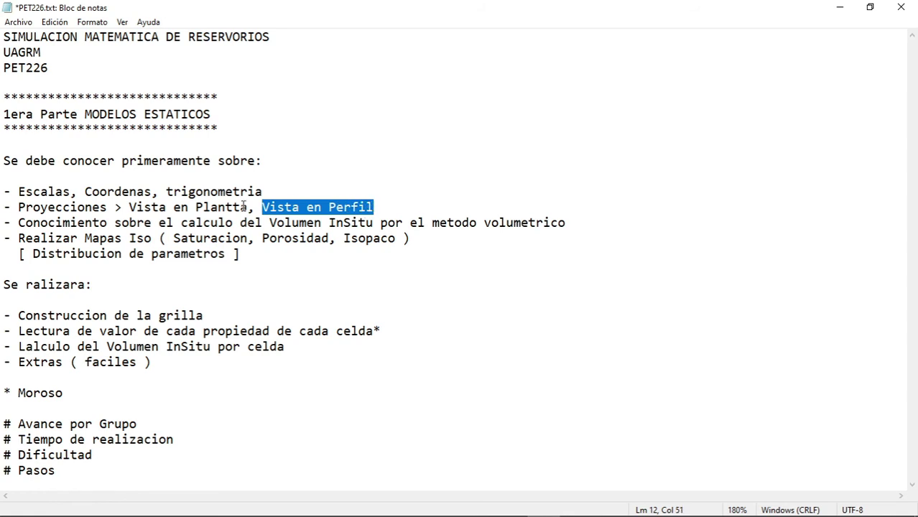
drag(129, 208, 242, 208)
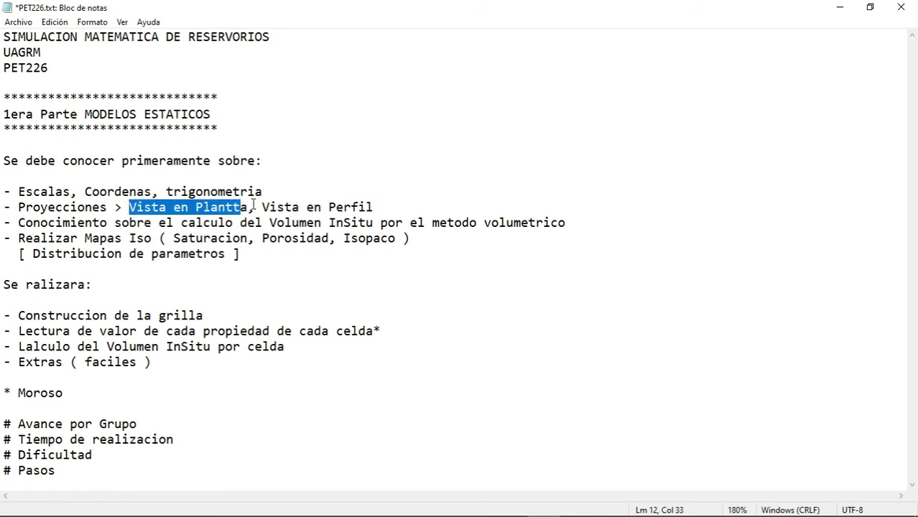
click(240, 207)
key(BackSpace)
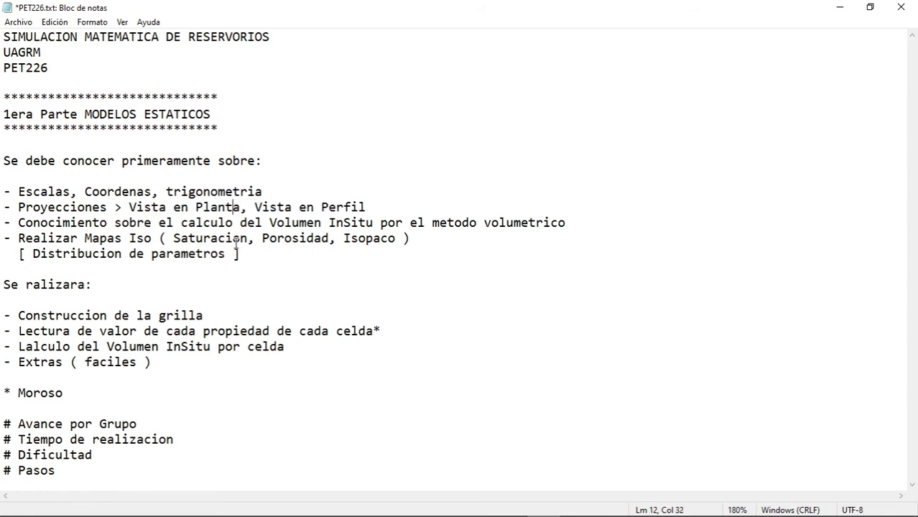
Examine the metodo volumetrico and Realizar Mapas Iso prerequisites, highlighting each phrase.
click(259, 260)
click(432, 223)
drag(432, 223, 565, 224)
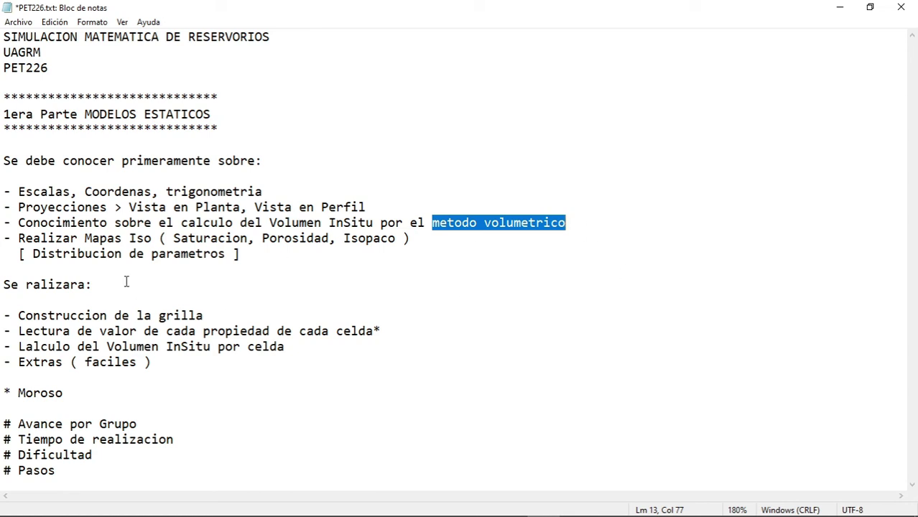
click(304, 282)
drag(17, 238, 418, 238)
click(398, 284)
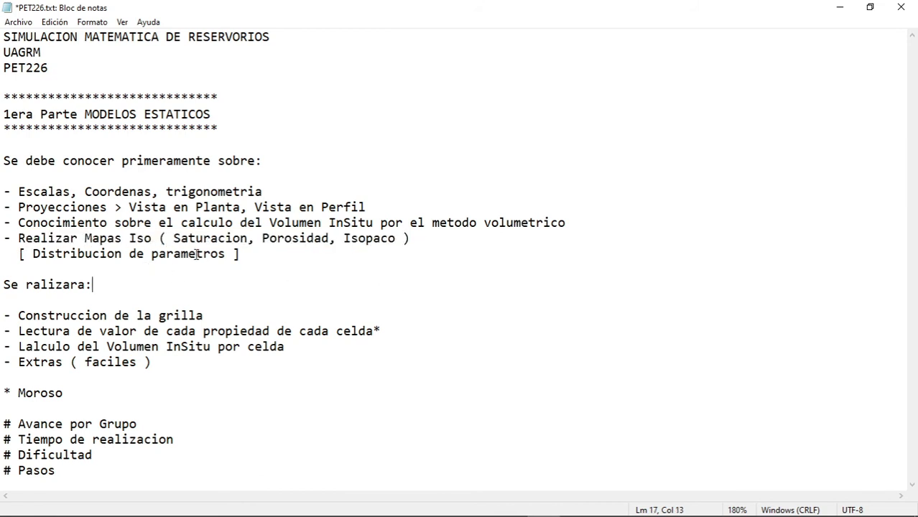
drag(20, 238, 151, 238)
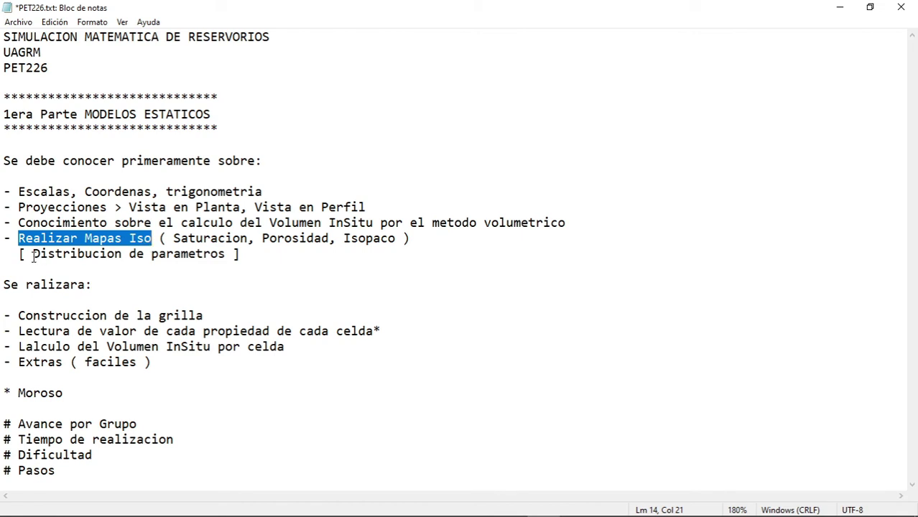
Examine the Distribucion de parametros note and the Saturacion, Porosidad and Isopaco map types, highlighting the terms.
mouse_move(33, 255)
mouse_down()
mouse_move(227, 255)
mouse_move(32, 255)
mouse_up()
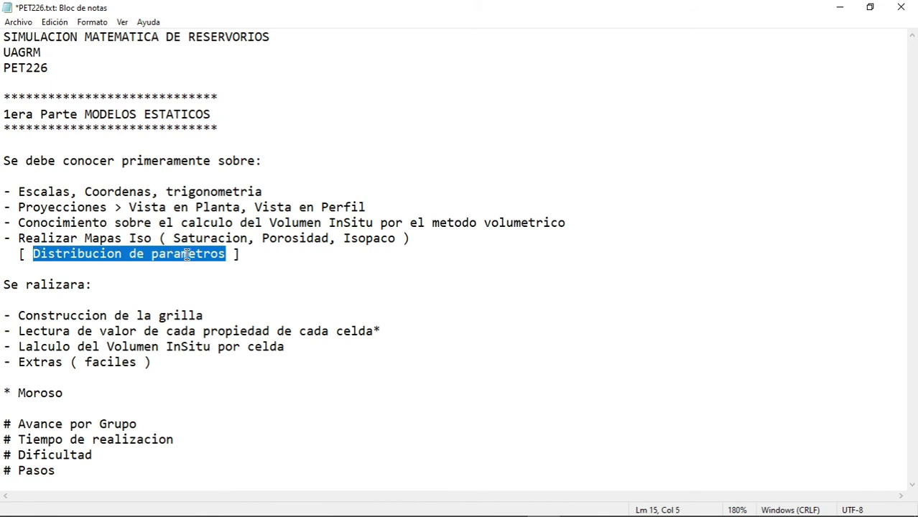
drag(173, 238, 351, 248)
click(372, 240)
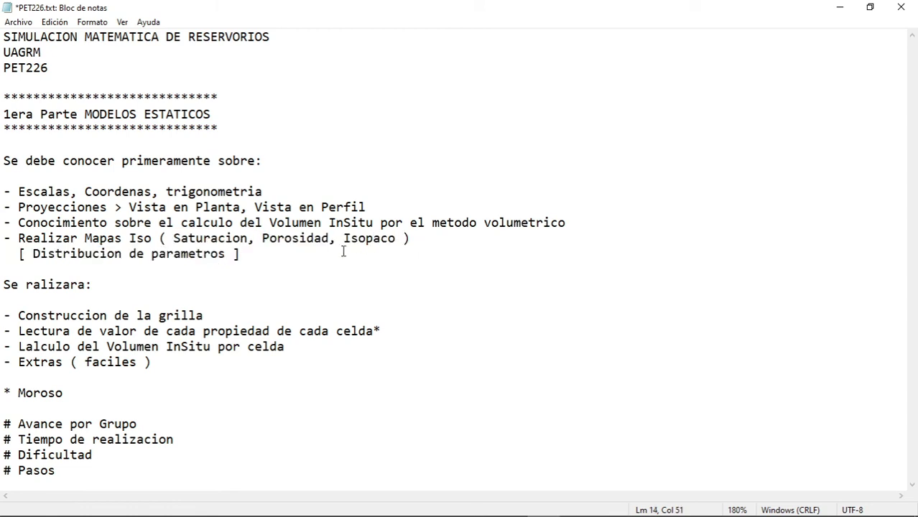
double_click(205, 239)
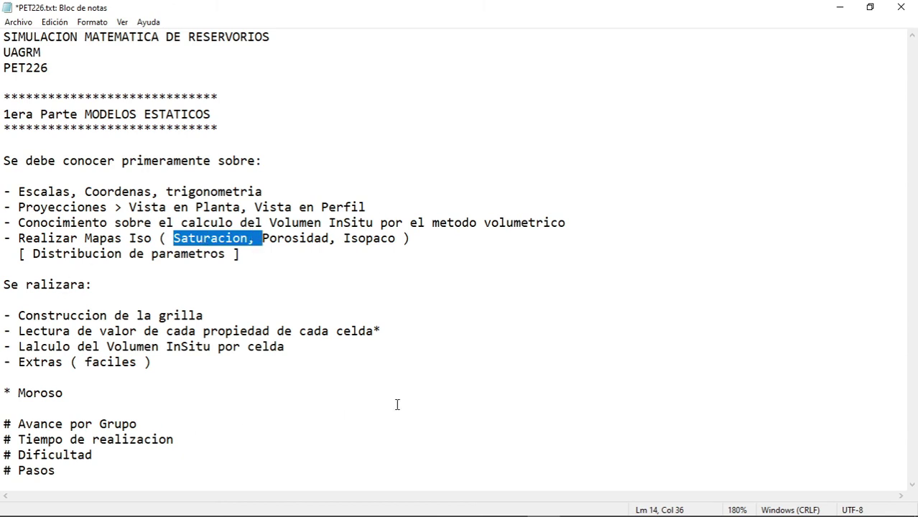
click(171, 238)
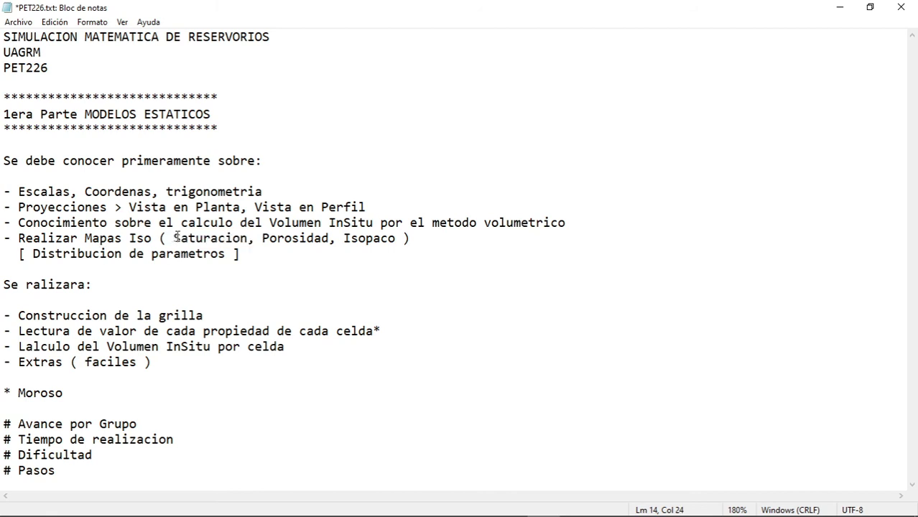
drag(176, 237, 248, 238)
Examine the Se ralizara heading, the Distribucion de parametros note and the MODELOS ESTATICOS title, highlighting each phrase.
click(92, 284)
key(shift+Home)
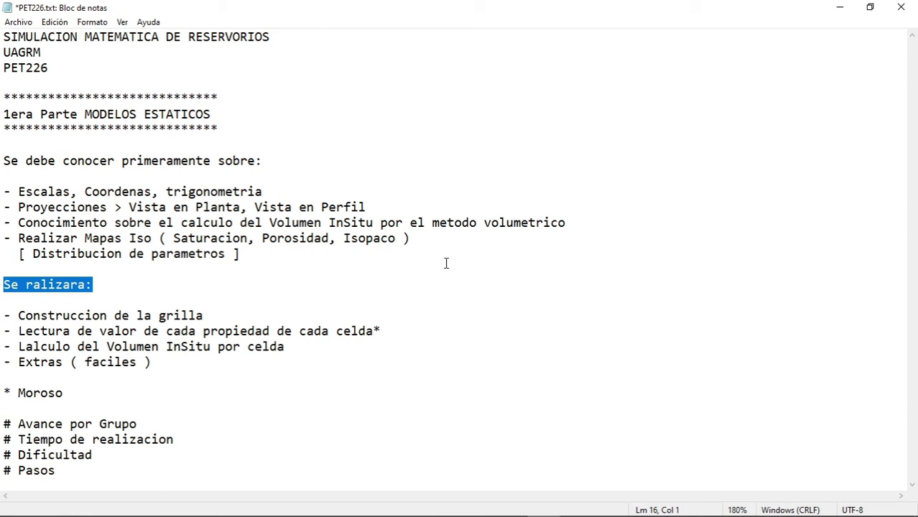
drag(225, 254, 33, 254)
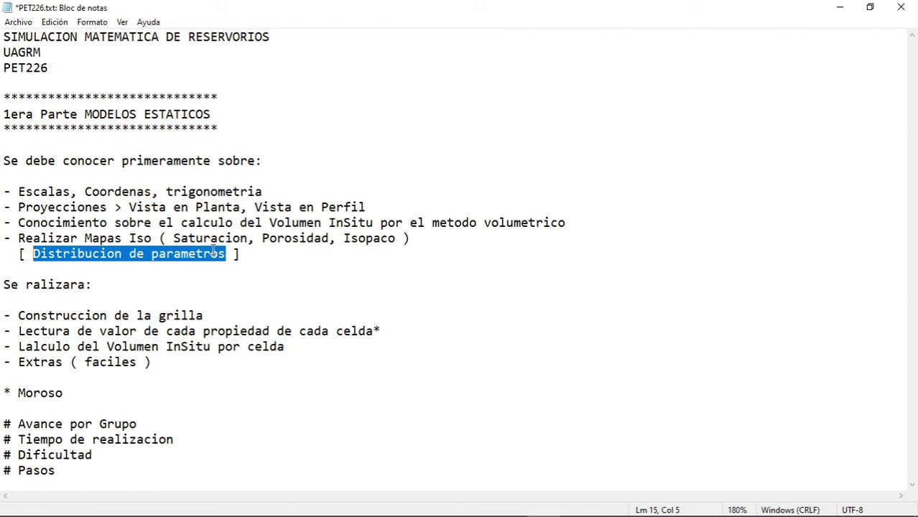
drag(231, 253, 42, 255)
click(94, 253)
click(84, 114)
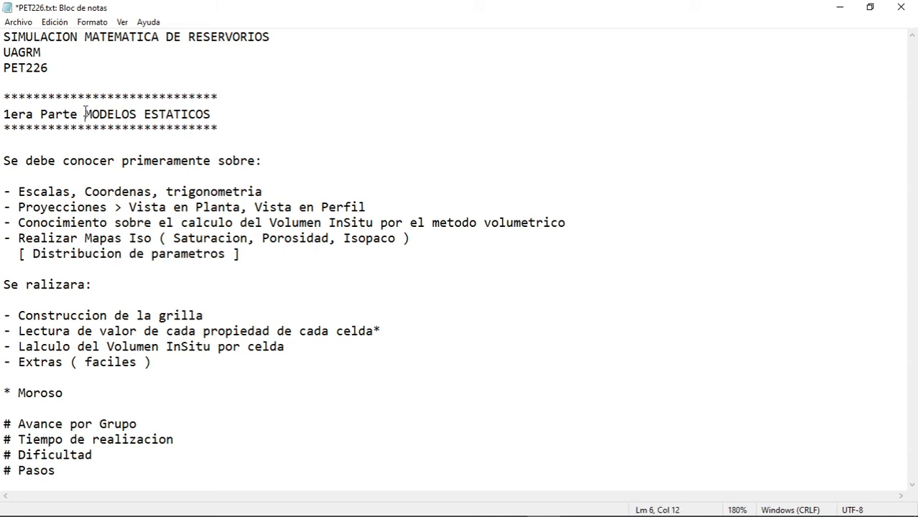
drag(84, 114, 211, 114)
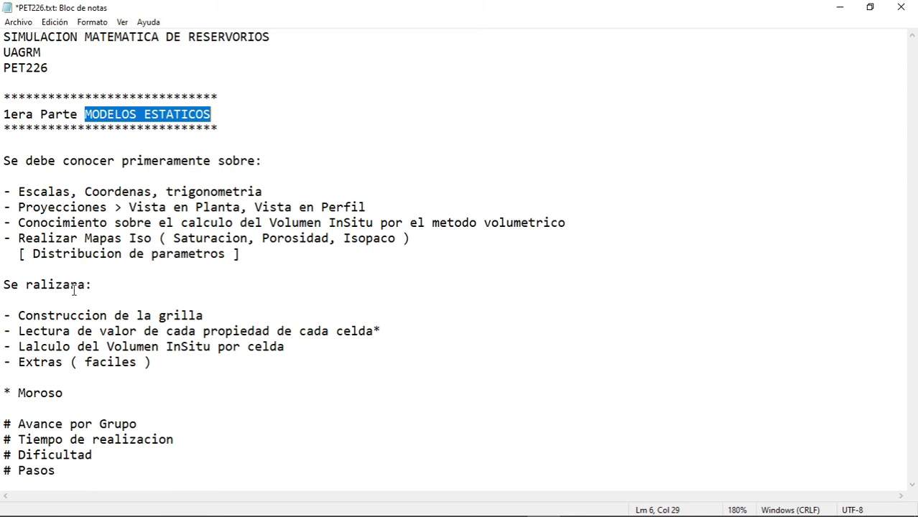
Examine the tasks Construccion de la grilla and Lectura de valor de cada propiedad, highlighting each line.
drag(18, 315, 245, 308)
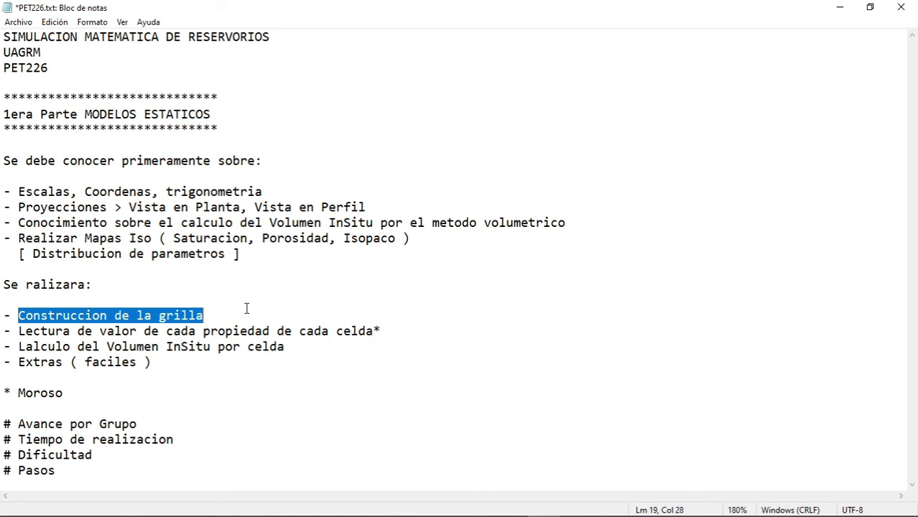
click(244, 308)
drag(26, 331, 373, 330)
click(344, 367)
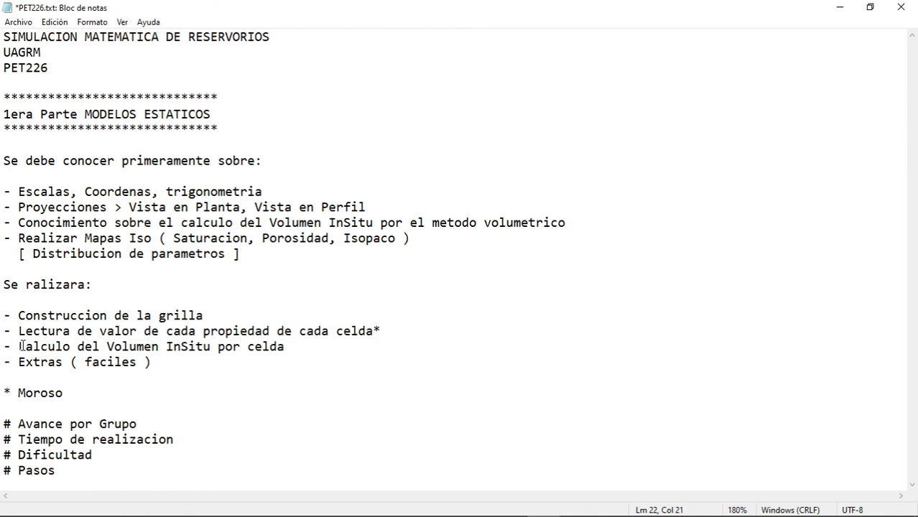
Correct the misspelled "Lalculo" to "Calculo" in the Volumen InSitu por celda task and highlight the line.
drag(26, 347, 34, 347)
key(Left)
key(BackSpace)
text(C)
drag(303, 348, 34, 348)
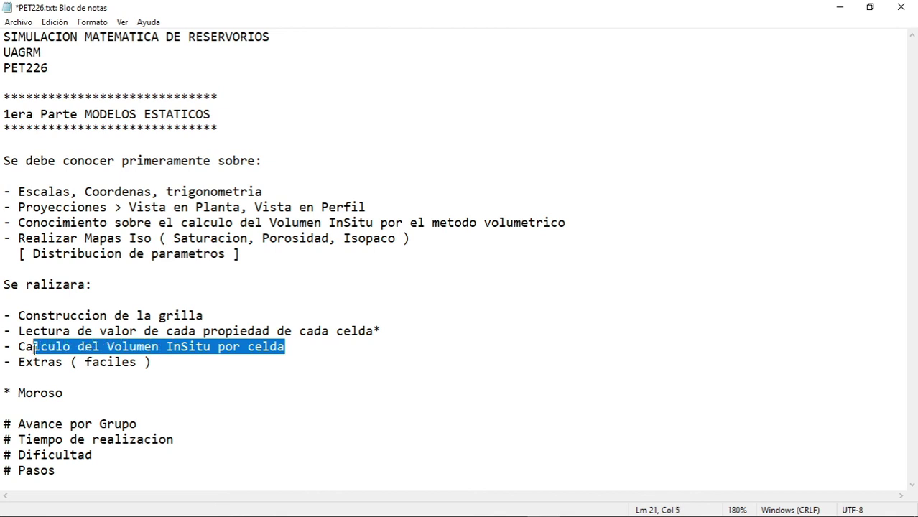
click(194, 379)
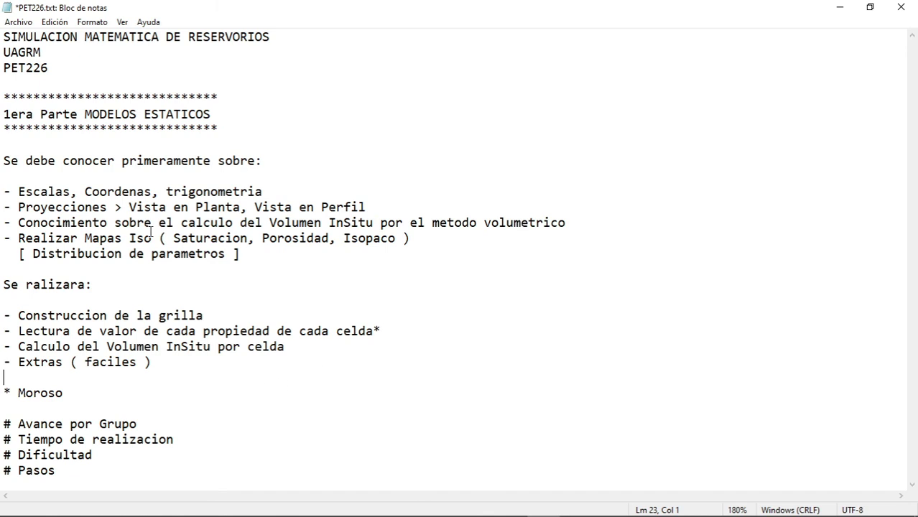
Examine the Lectura de valor task, its Moroso footnote and the Tiempo de realizacion item, highlighting each one.
drag(33, 192, 17, 329)
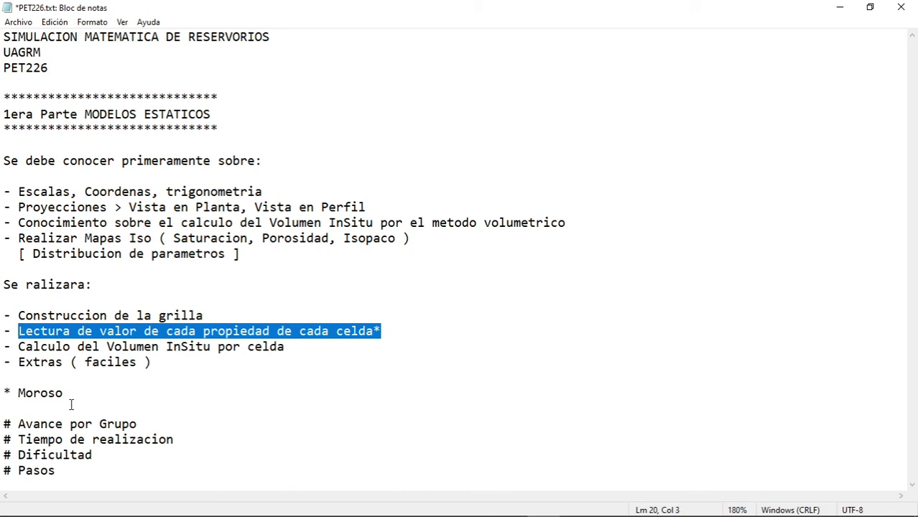
drag(66, 393, 18, 394)
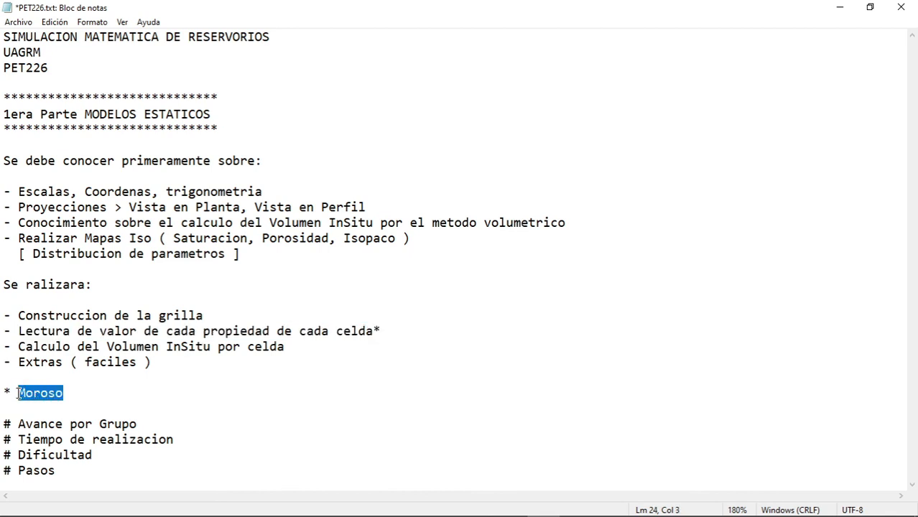
click(111, 391)
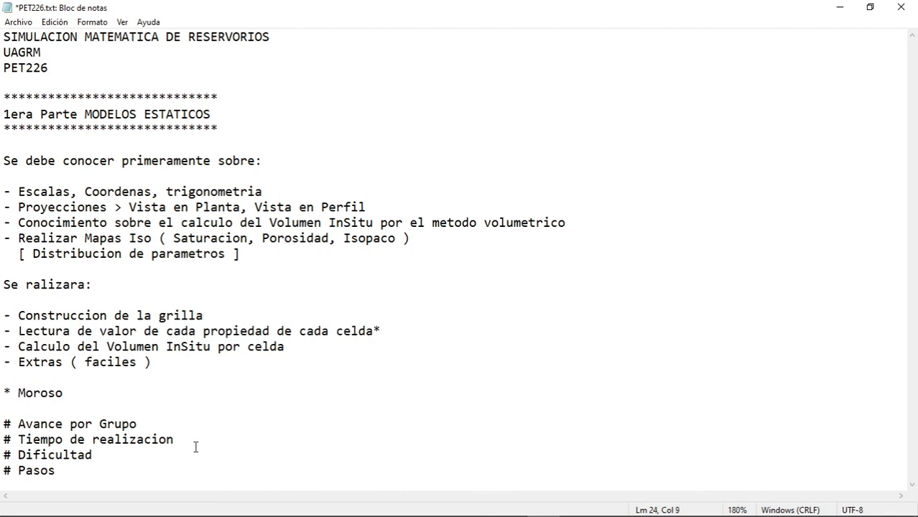
drag(179, 440, 18, 439)
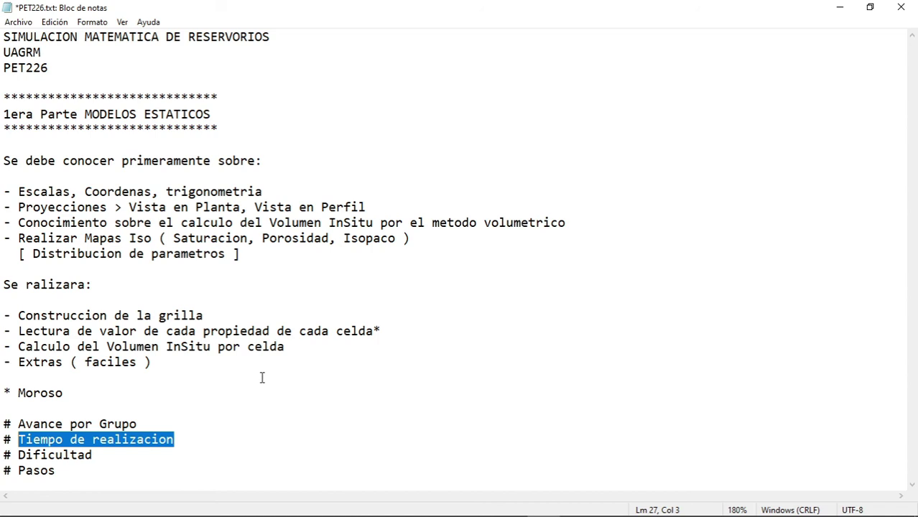
drag(421, 343, 2, 154)
click(288, 294)
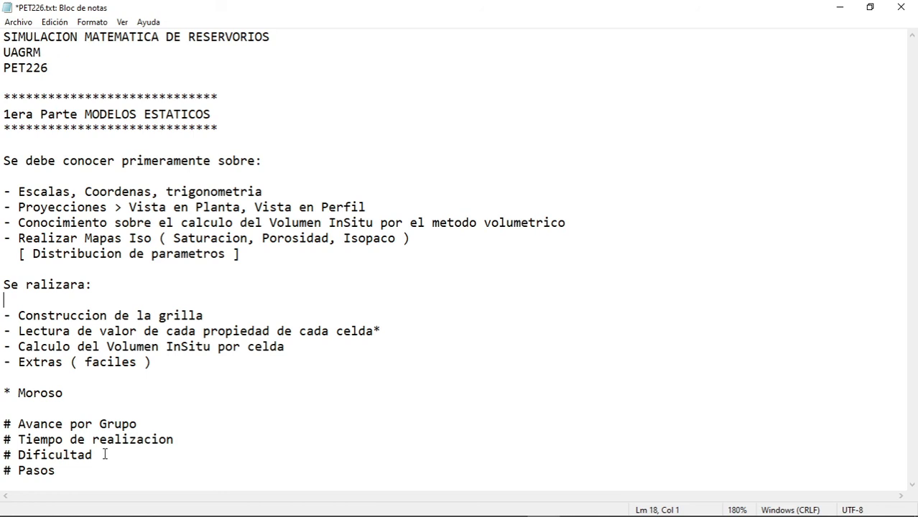
Examine the Dificultad item together with the prerequisite list, followed by the Pasos item, highlighting each part.
drag(105, 454, 18, 455)
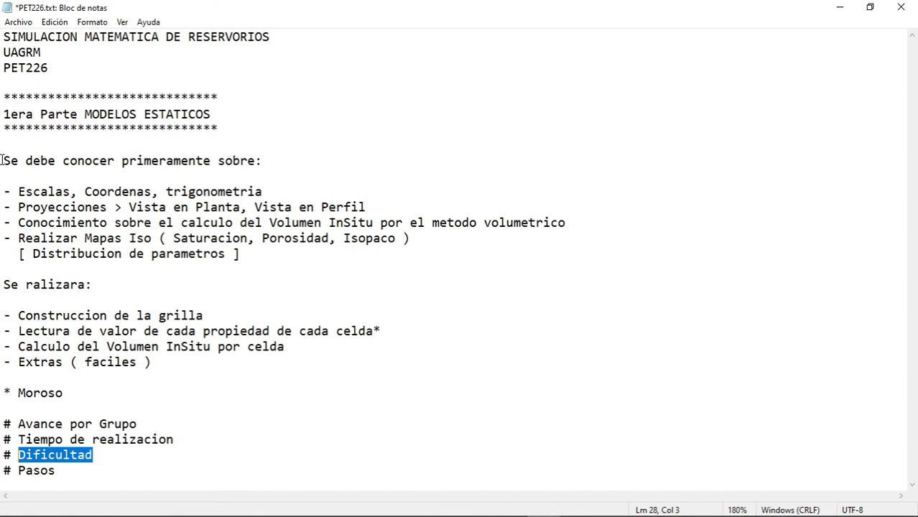
drag(2, 159, 414, 255)
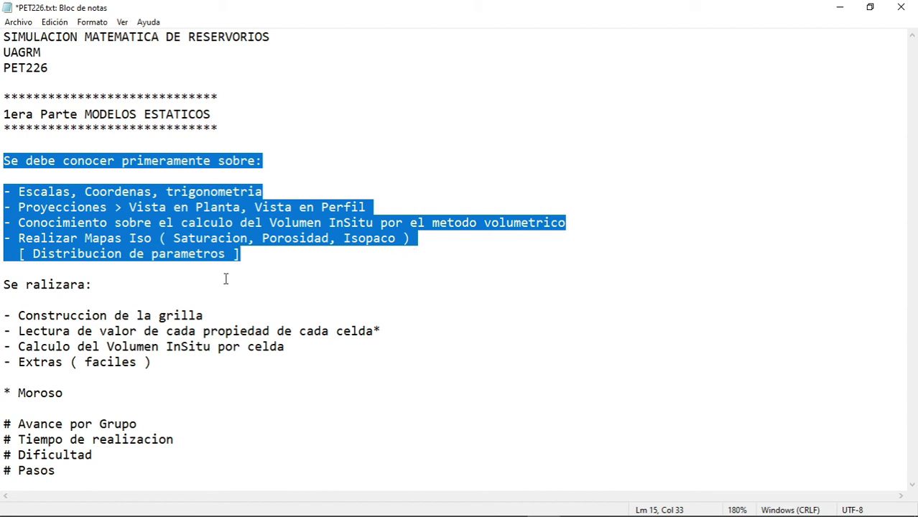
drag(248, 254, 2, 191)
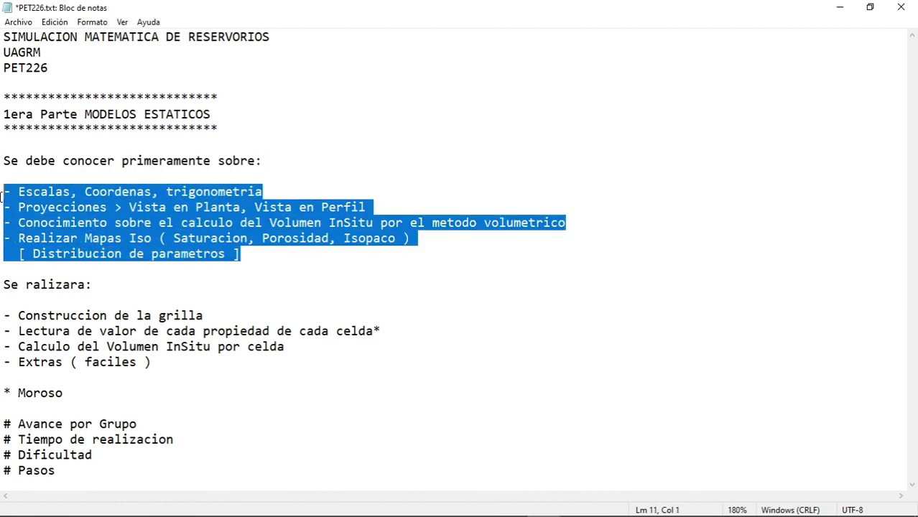
click(82, 220)
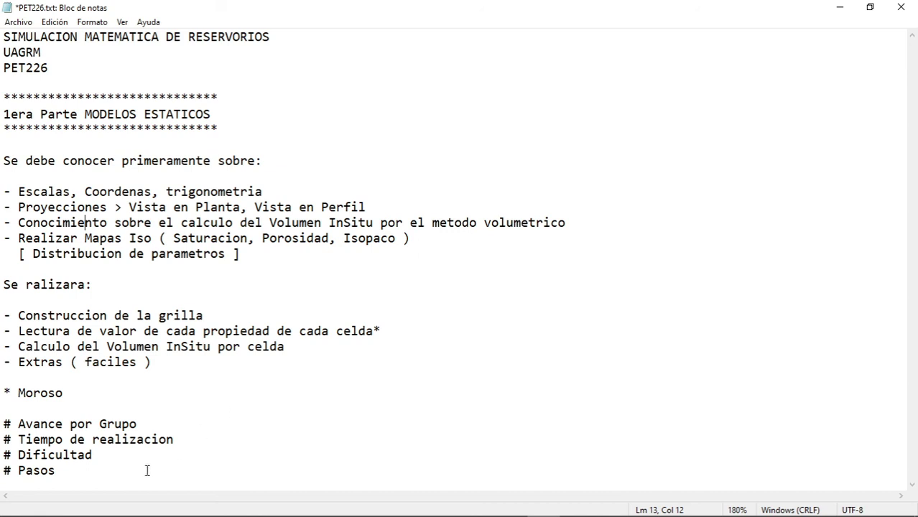
drag(64, 471, 18, 471)
click(63, 471)
drag(65, 470, 19, 473)
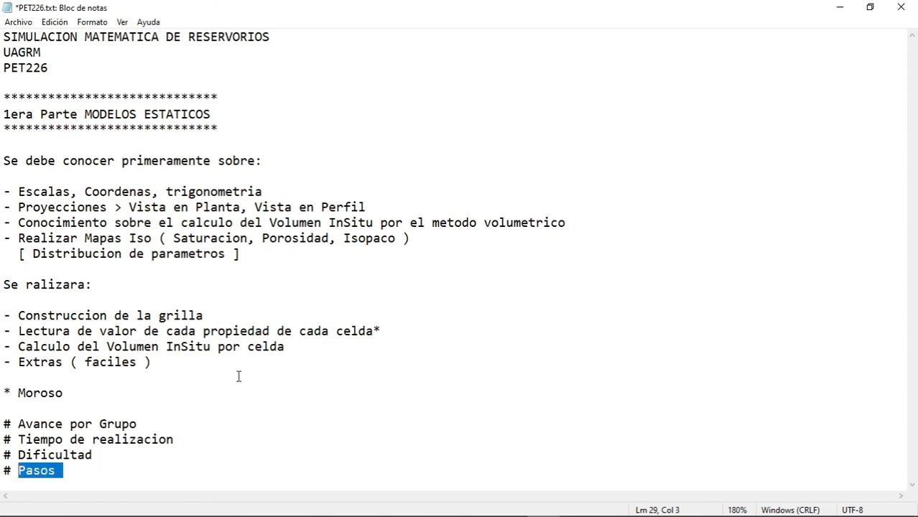
click(284, 393)
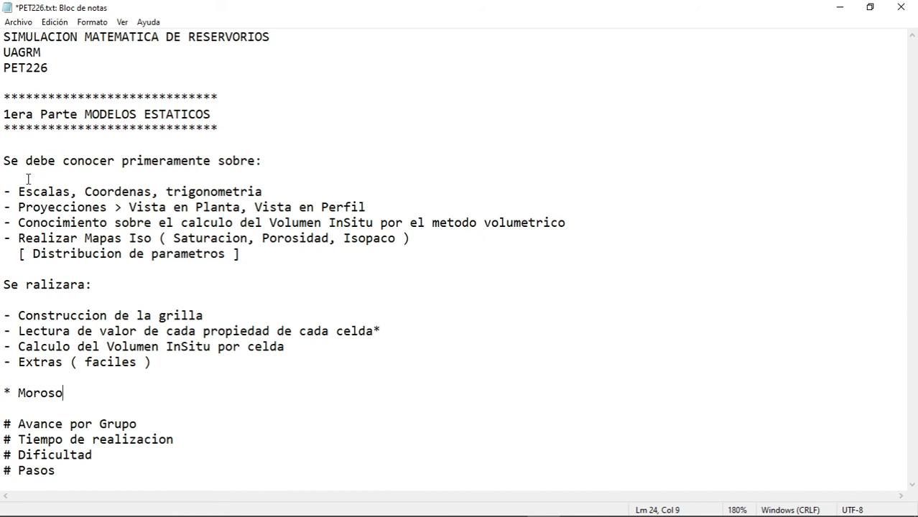
Review the full prerequisite list again and minimise the notes to return to the Modelo Estatico 3.2 workbook in Excel.
drag(20, 191, 556, 260)
click(230, 253)
drag(254, 253, 2, 192)
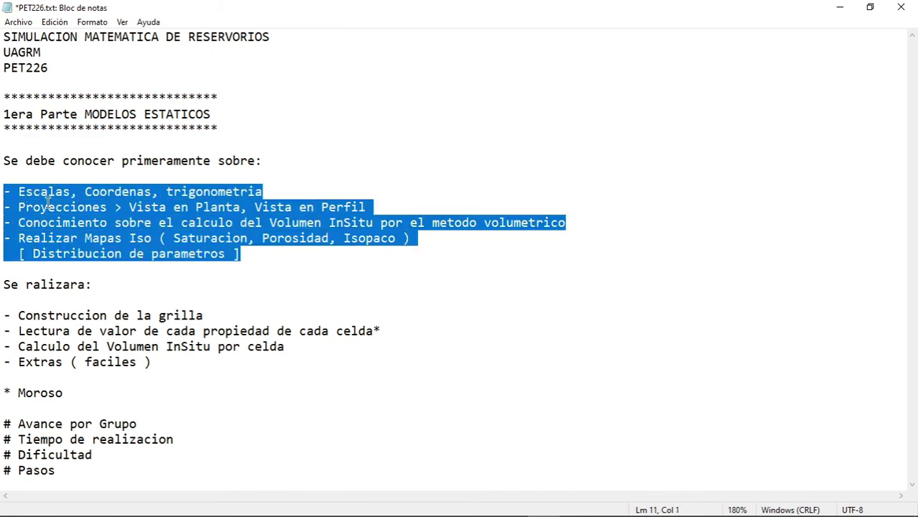
click(262, 425)
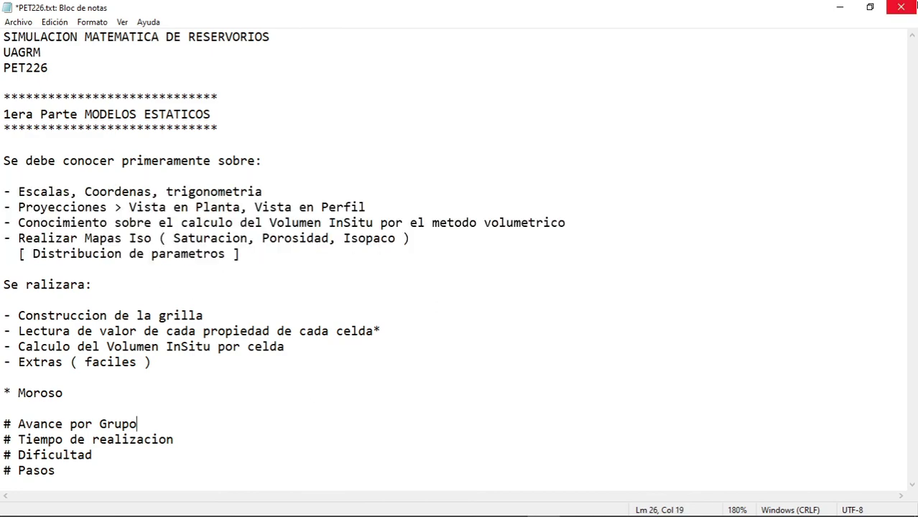
click(841, 7)
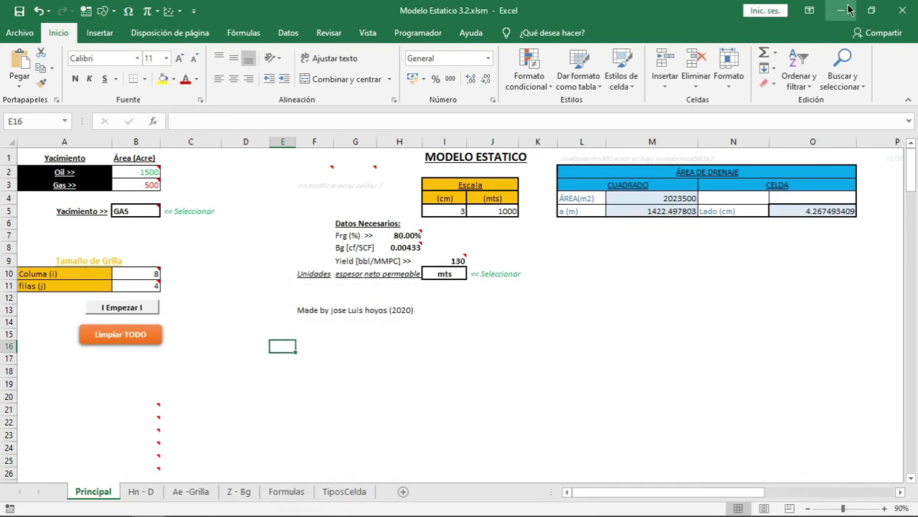